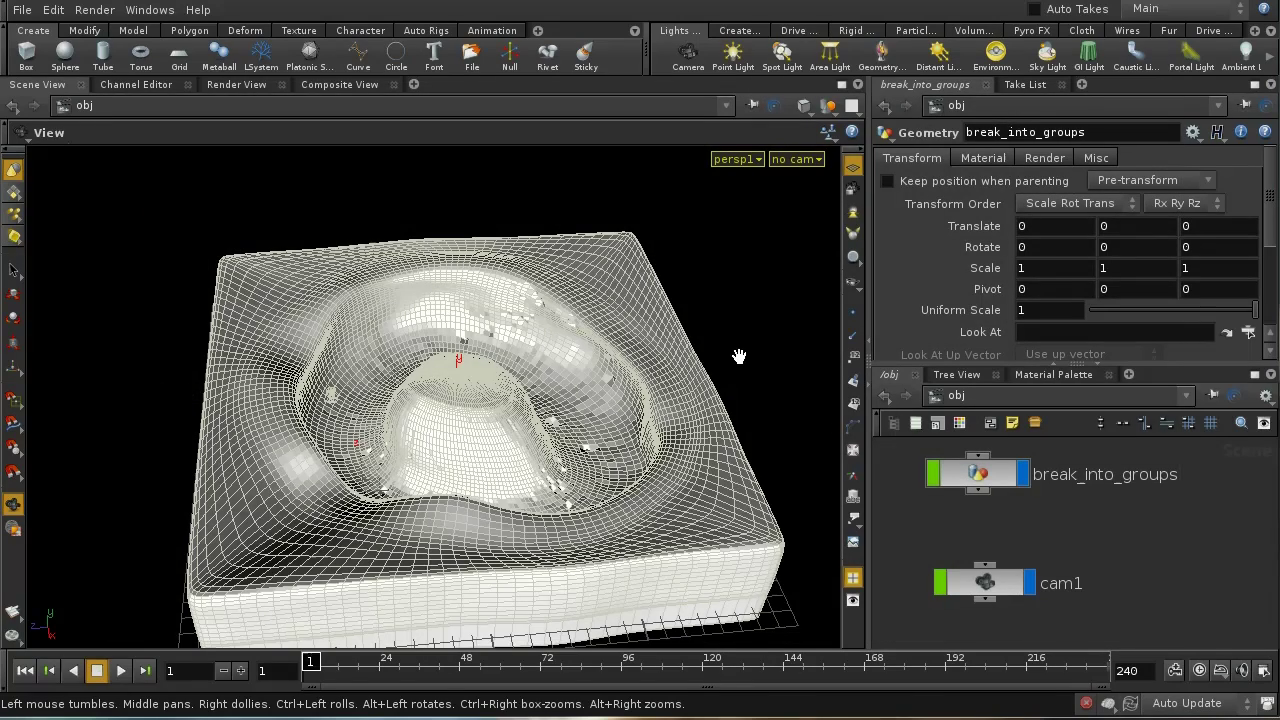
Step: Open the break_into_groups network and display the geometry of its file1 node
{"action": "left_click_drag", "start_coordinate": [731, 291], "coordinate": [537, 391]}
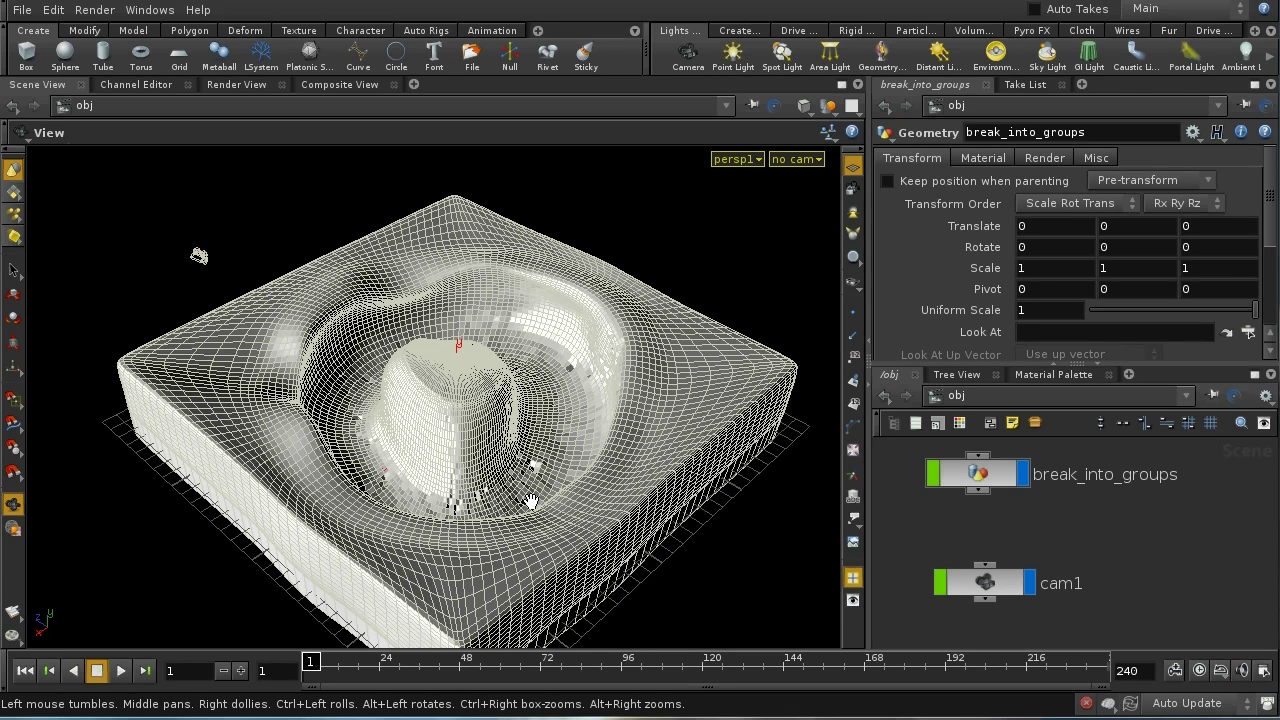
{"action": "double_click", "coordinate": [975, 476]}
{"action": "scroll", "coordinate": [1086, 527], "scroll_direction": "up", "scroll_amount": 5}
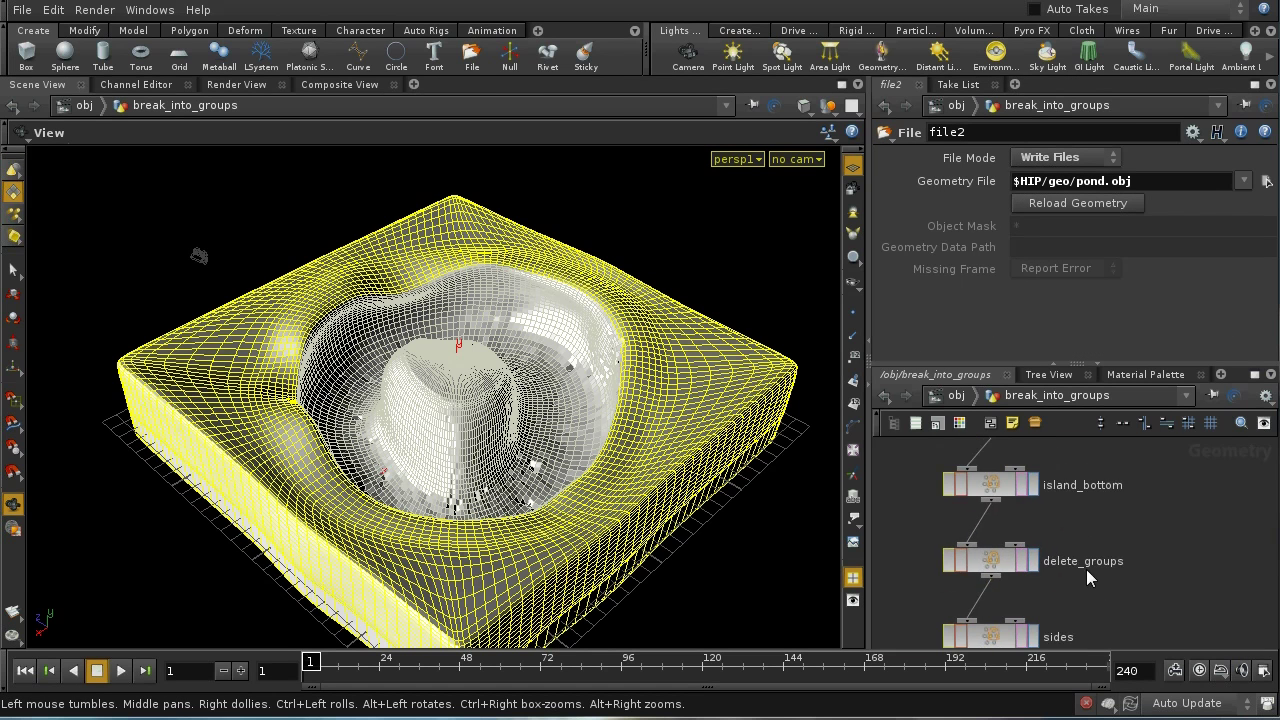
{"action": "scroll", "coordinate": [1089, 553], "scroll_direction": "up", "scroll_amount": 5}
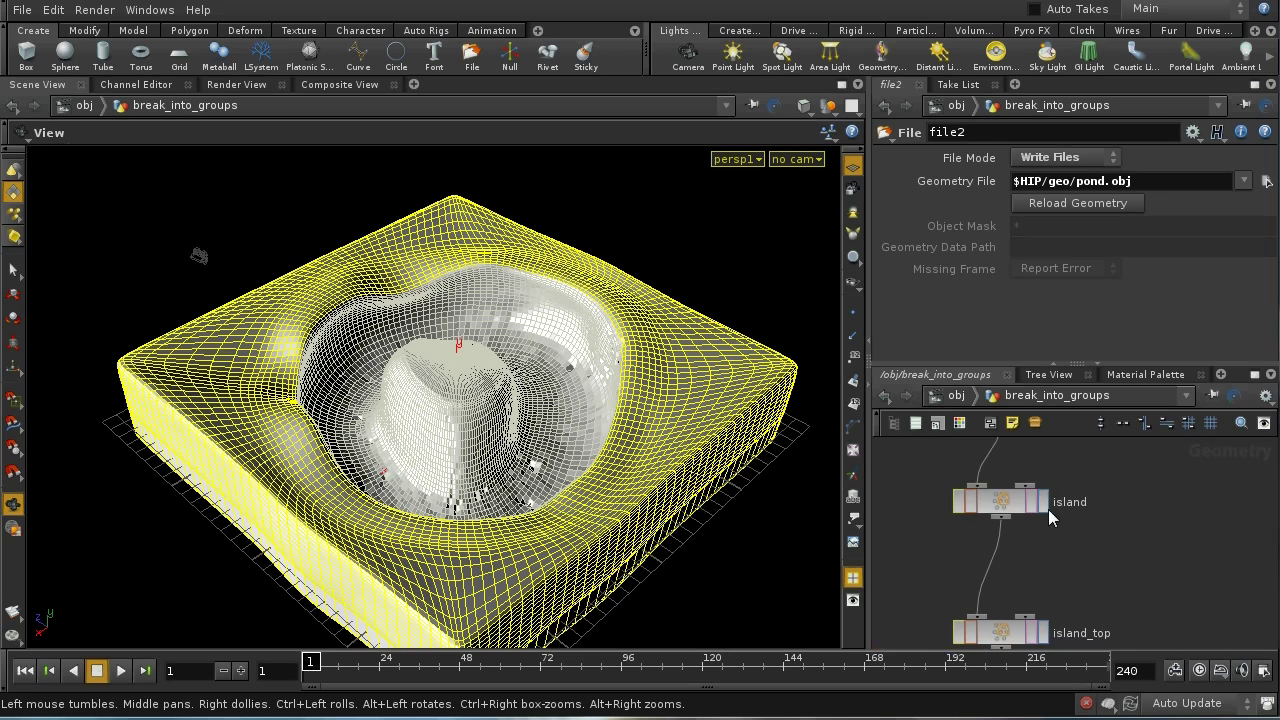
{"action": "scroll", "coordinate": [1072, 555], "scroll_direction": "up", "scroll_amount": 3}
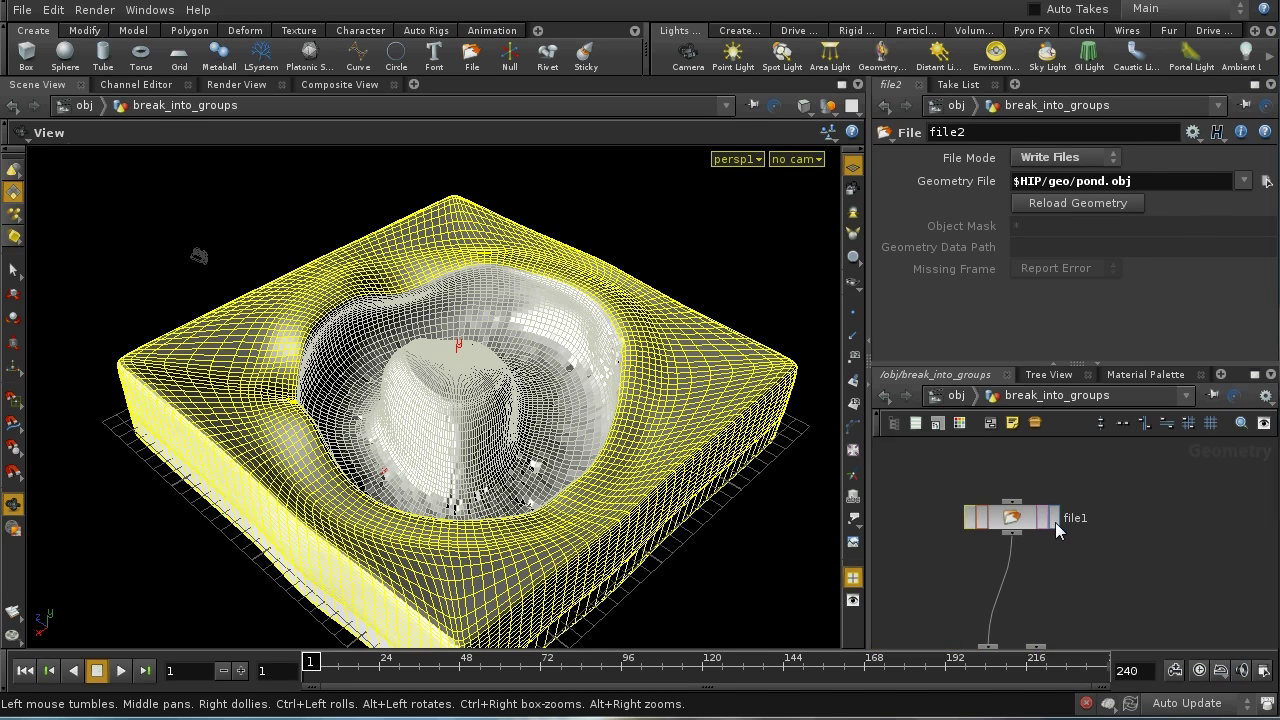
{"action": "left_click", "coordinate": [1062, 525]}
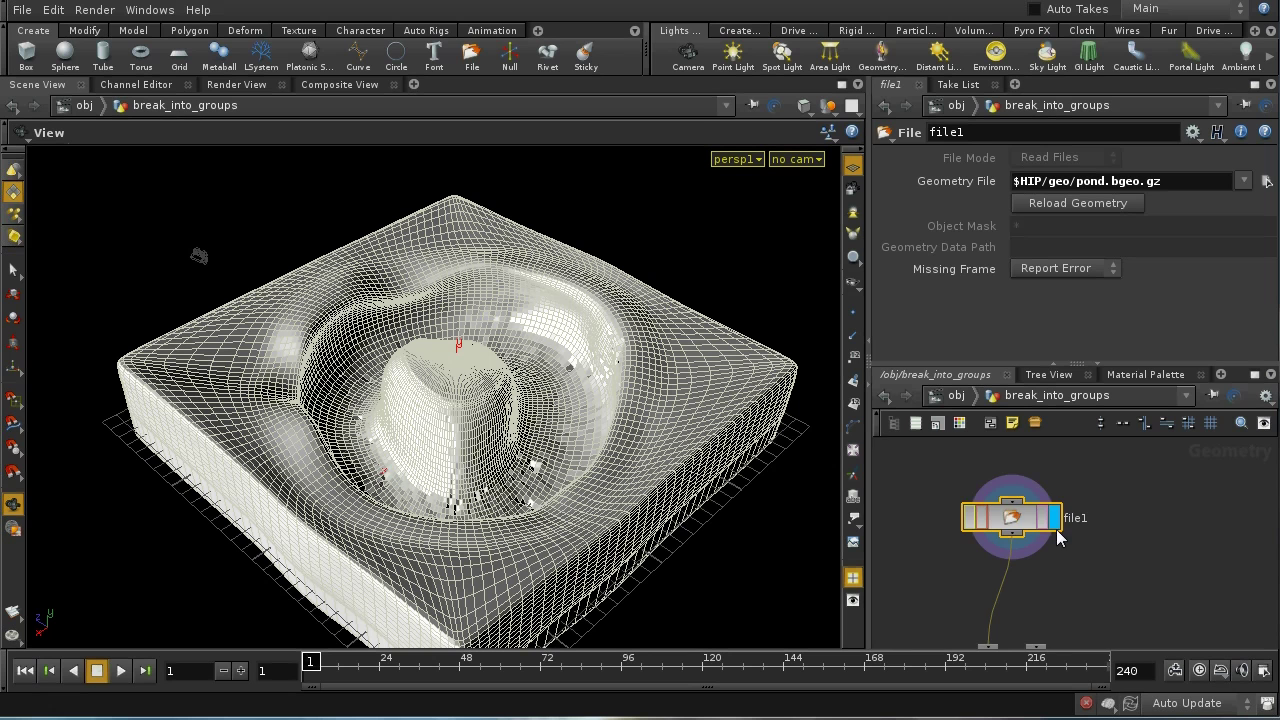
Step: Display the base and island group nodes in turn to examine which pond faces each one contains
{"action": "scroll", "coordinate": [1068, 500], "scroll_direction": "down", "scroll_amount": 2}
{"action": "left_click", "coordinate": [1012, 582]}
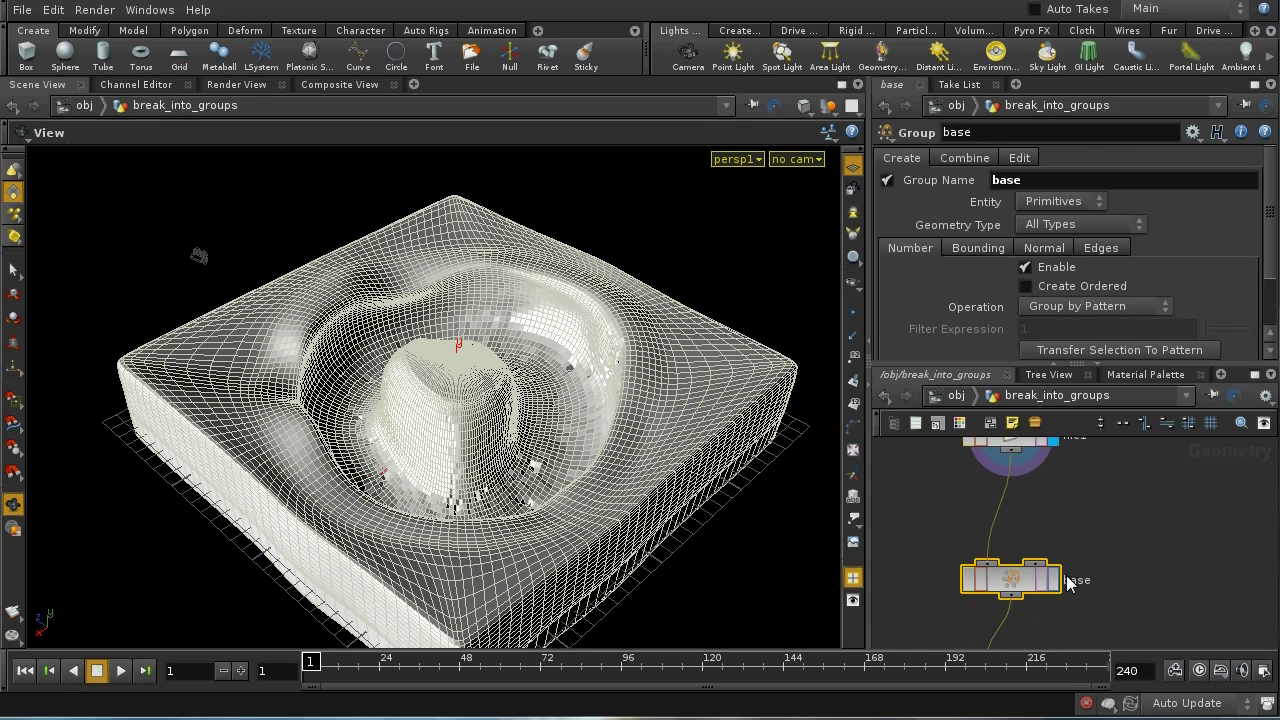
{"action": "left_click", "coordinate": [1055, 582]}
{"action": "scroll", "coordinate": [1086, 605], "scroll_direction": "down", "scroll_amount": 2}
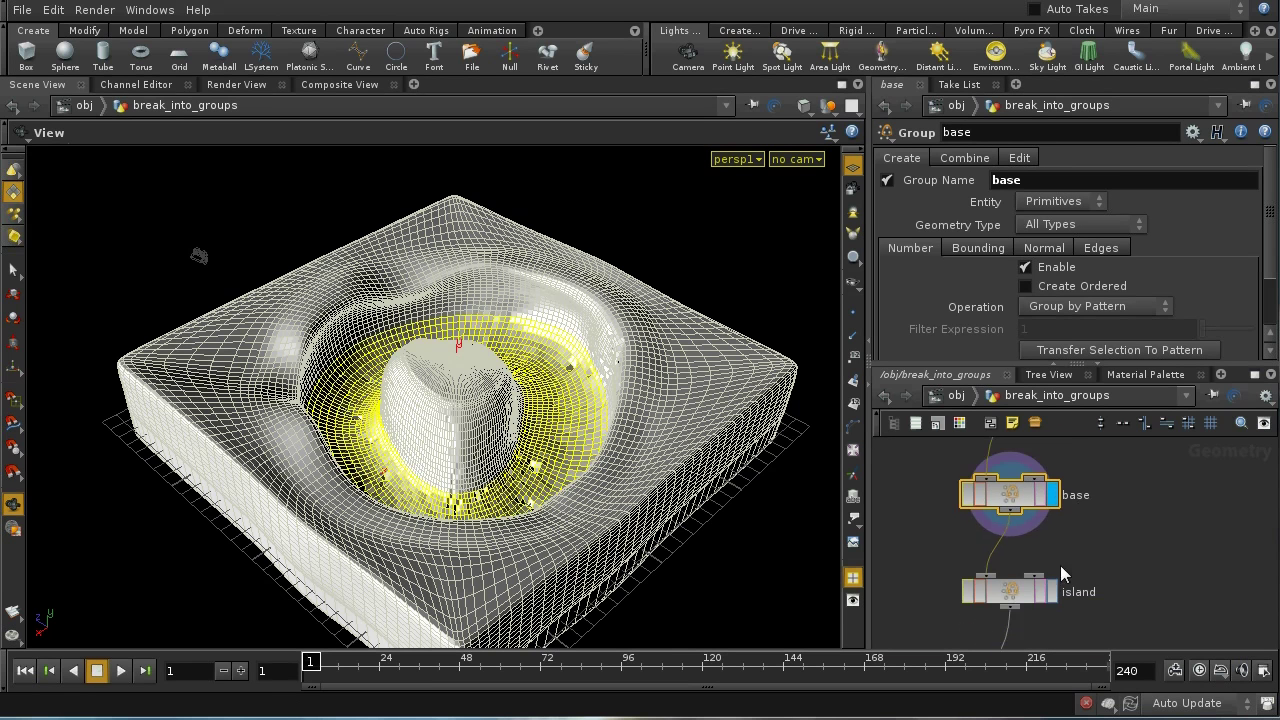
{"action": "left_click", "coordinate": [1015, 588]}
{"action": "left_click", "coordinate": [1051, 594]}
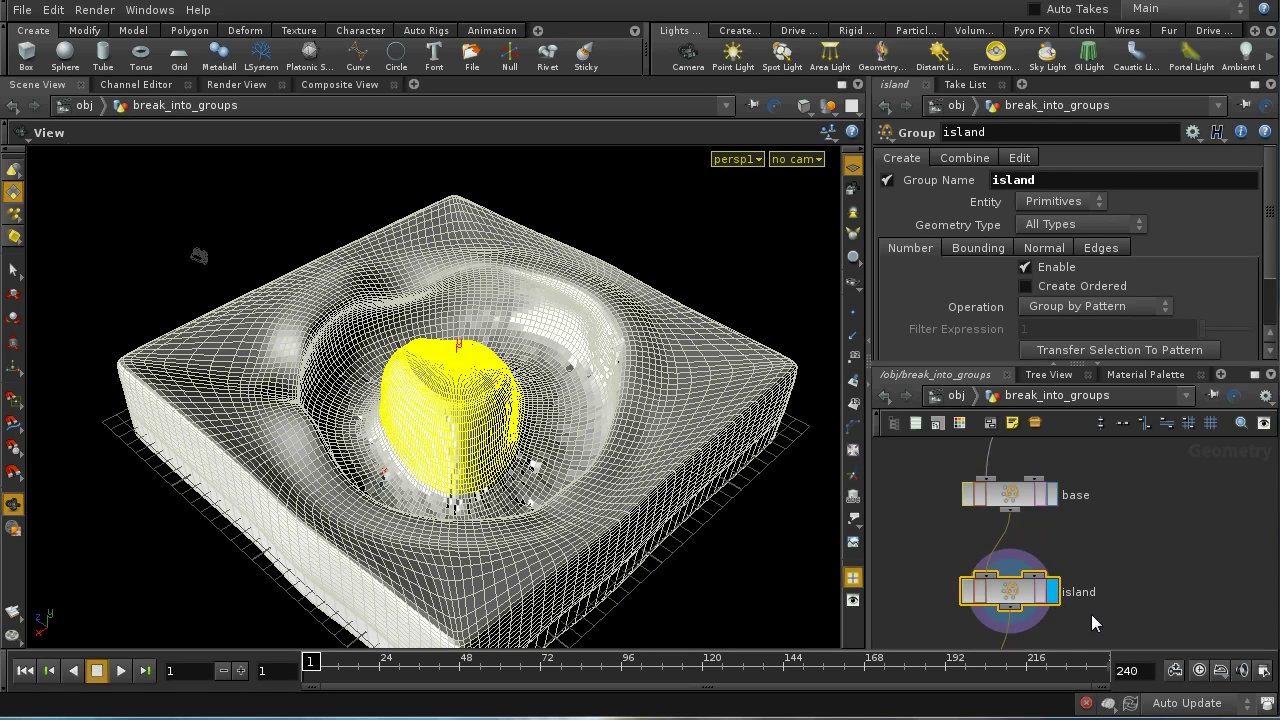
Step: Display the island_top and island_bottom group nodes to examine how the island is split
{"action": "scroll", "coordinate": [1088, 565], "scroll_direction": "down", "scroll_amount": 1}
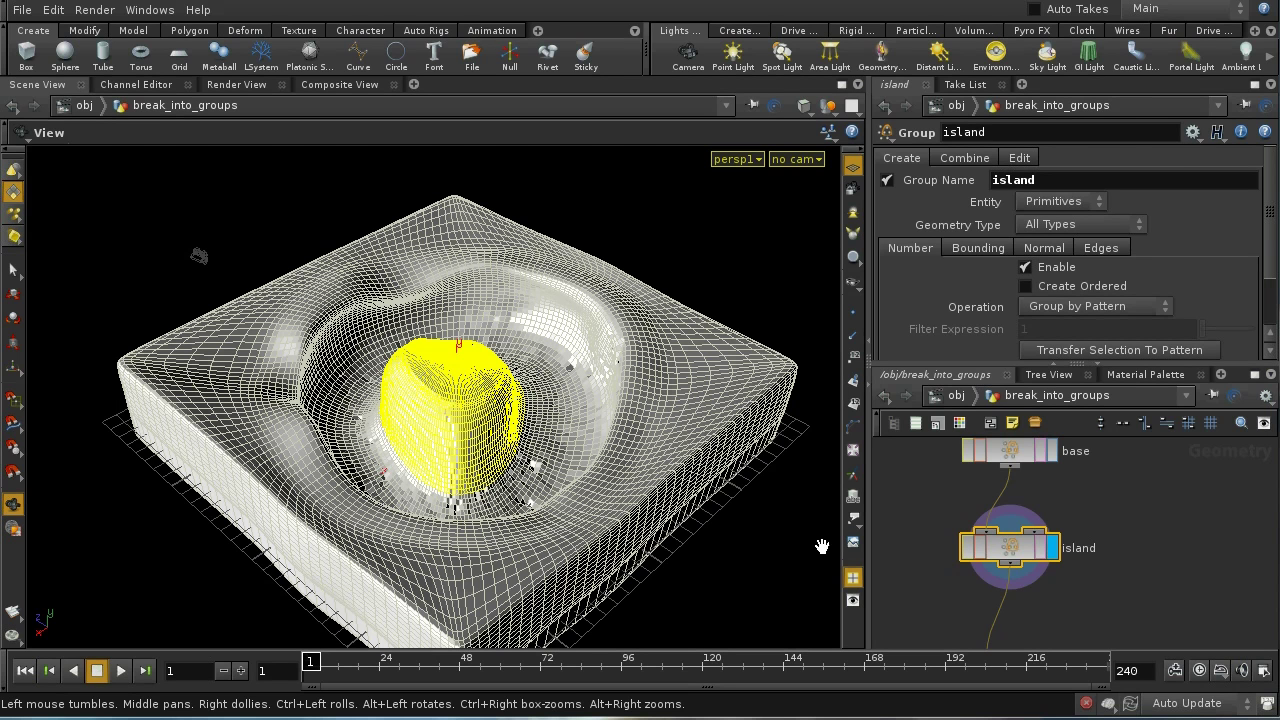
{"action": "middle_click_drag", "start_coordinate": [1104, 588], "coordinate": [1112, 502]}
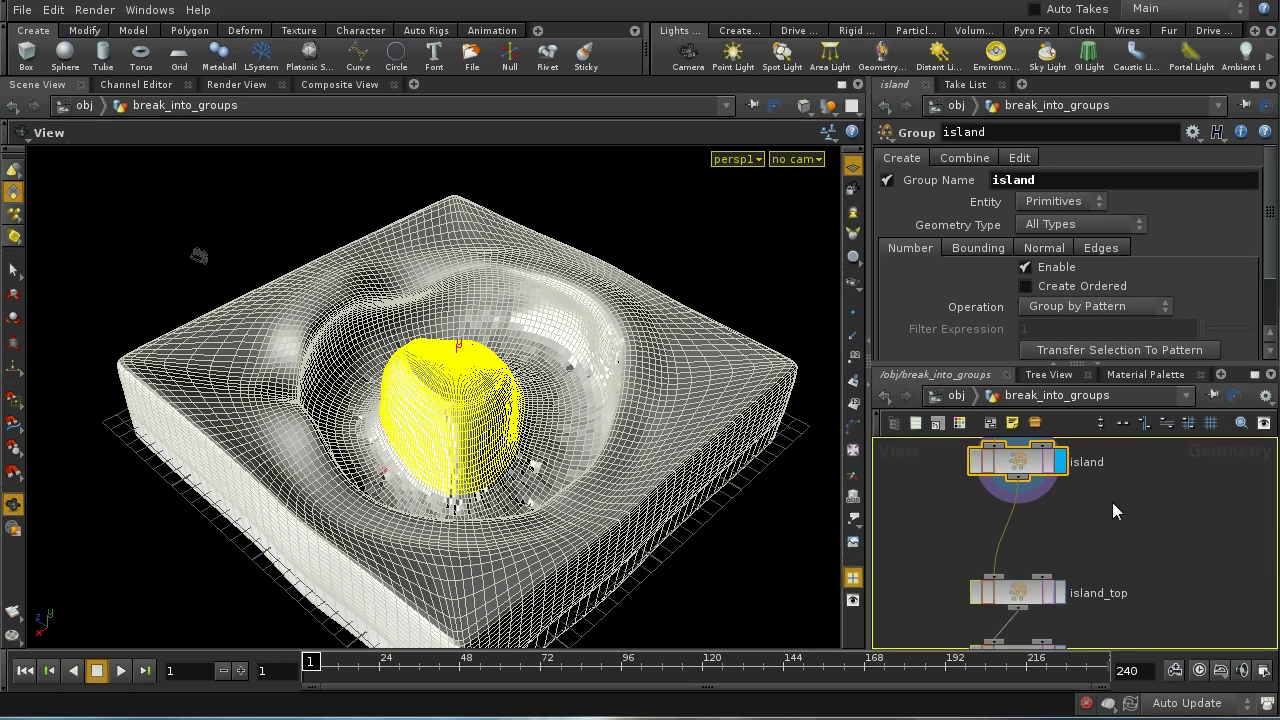
{"action": "left_click", "coordinate": [1025, 594]}
{"action": "left_click", "coordinate": [1060, 593]}
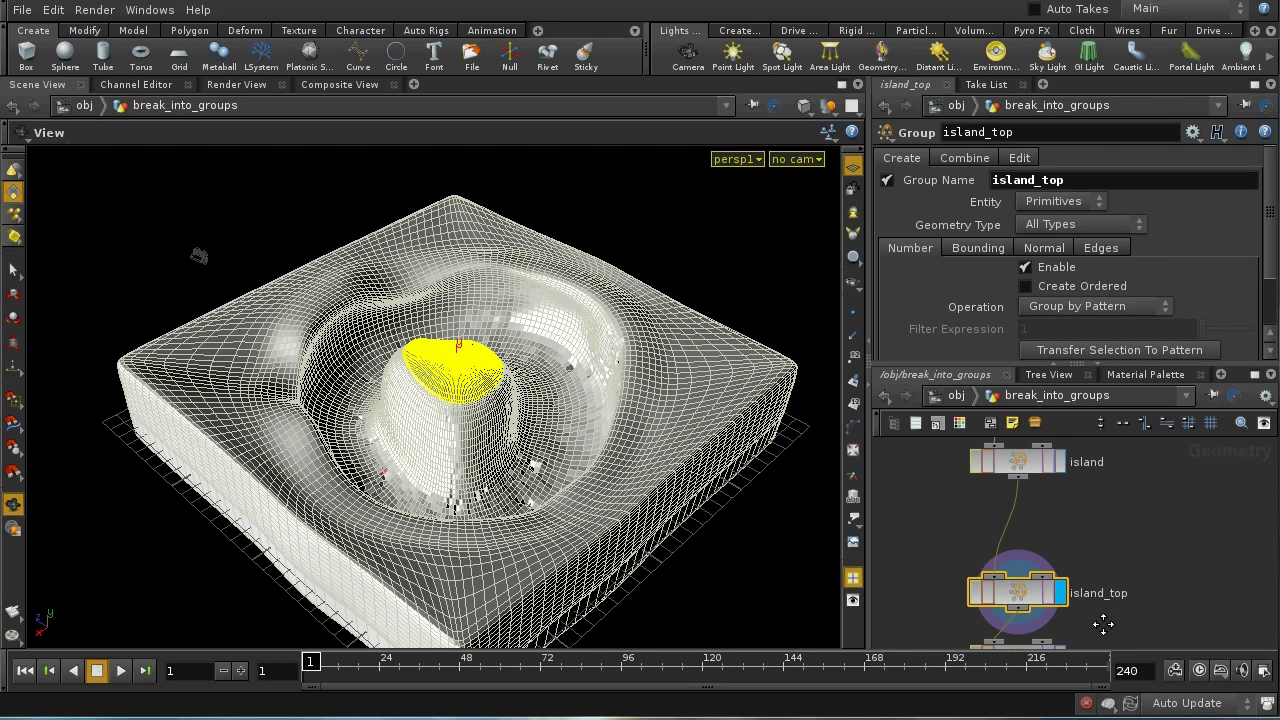
{"action": "middle_click_drag", "start_coordinate": [1103, 624], "coordinate": [1103, 551]}
{"action": "left_click", "coordinate": [1012, 590]}
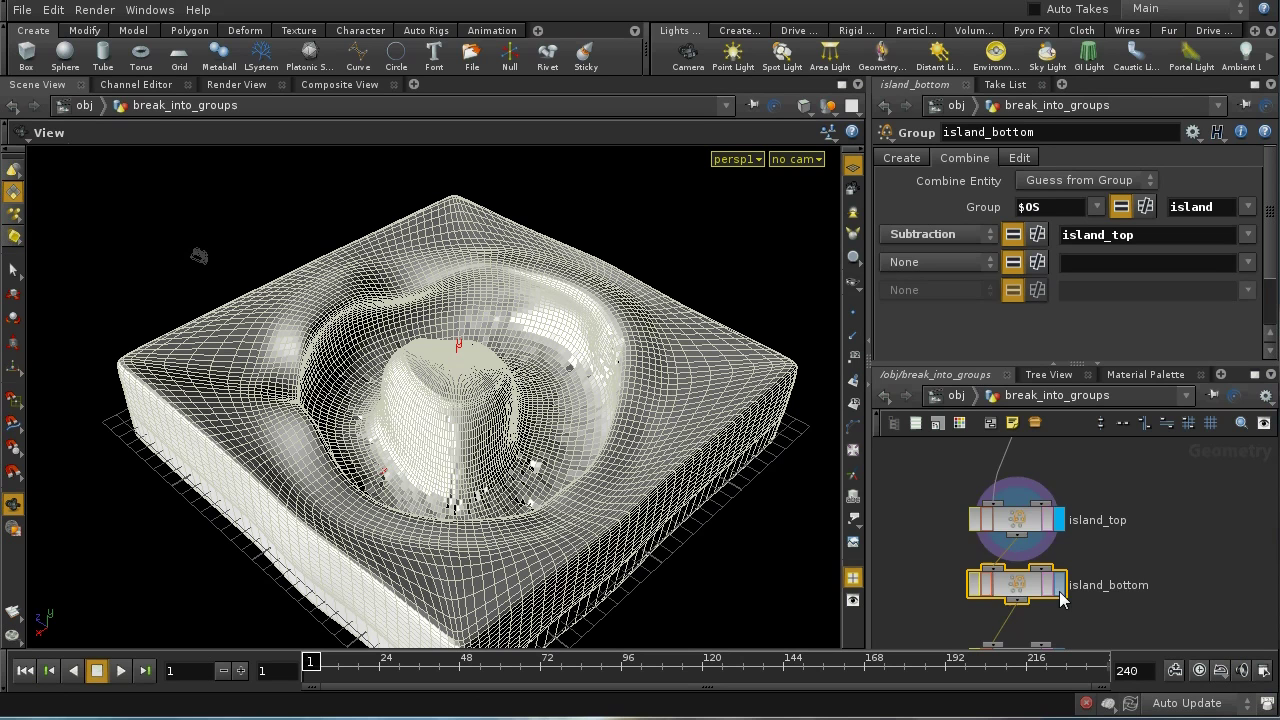
{"action": "left_click", "coordinate": [1062, 598]}
{"action": "left_click_drag", "start_coordinate": [1030, 590], "coordinate": [1030, 604]}
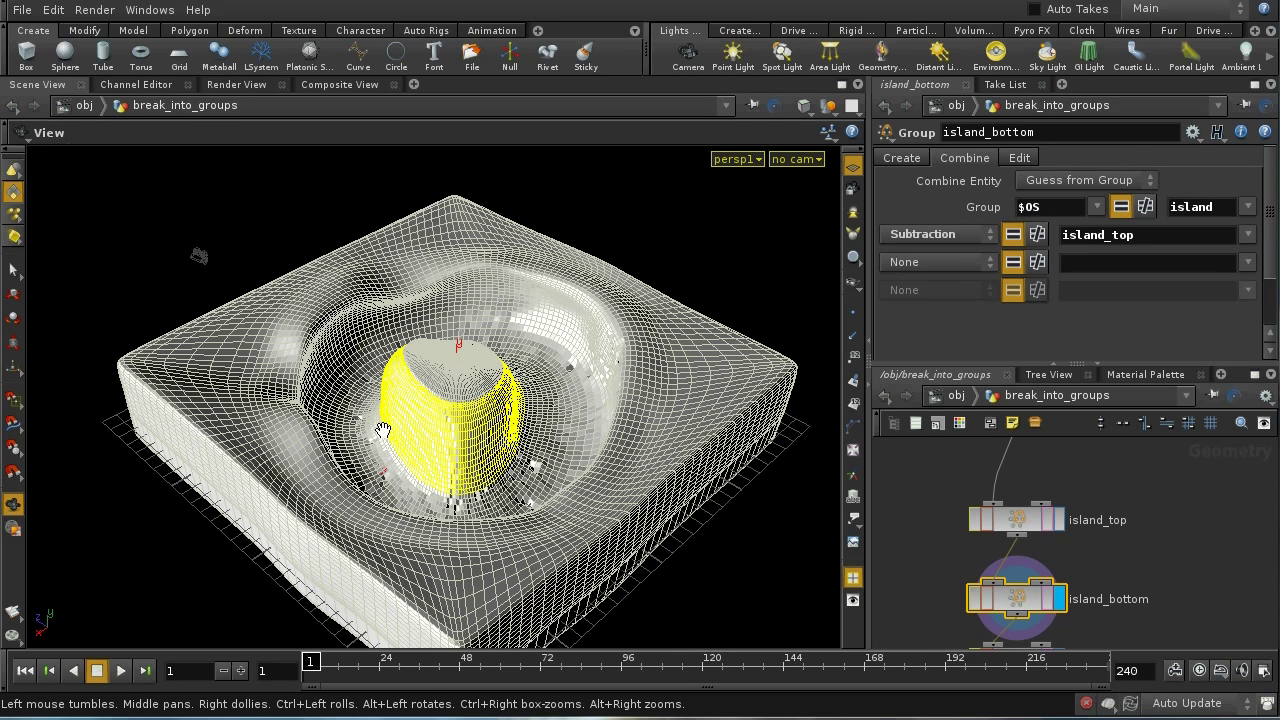
Step: Display the delete_groups and sides nodes to examine the group covering the pond's inner walls
{"action": "scroll", "coordinate": [1035, 572], "scroll_direction": "down", "scroll_amount": 3}
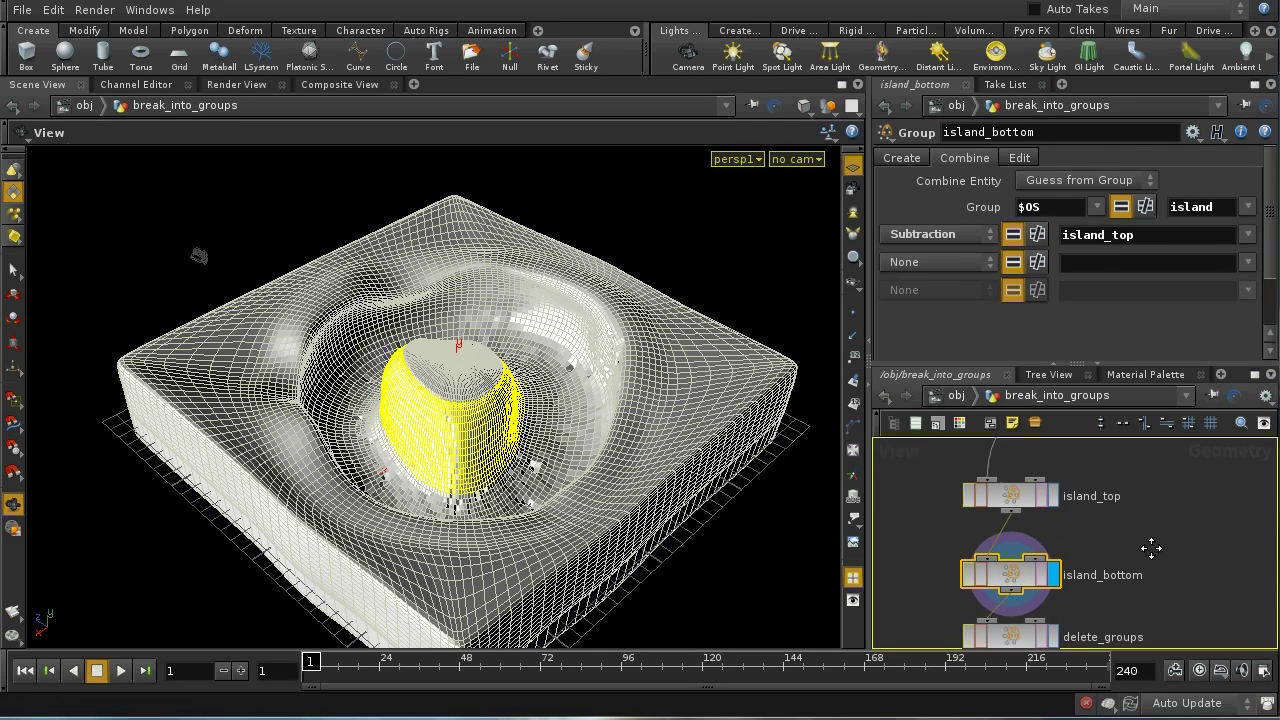
{"action": "left_click", "coordinate": [1035, 572]}
{"action": "left_click", "coordinate": [1055, 564]}
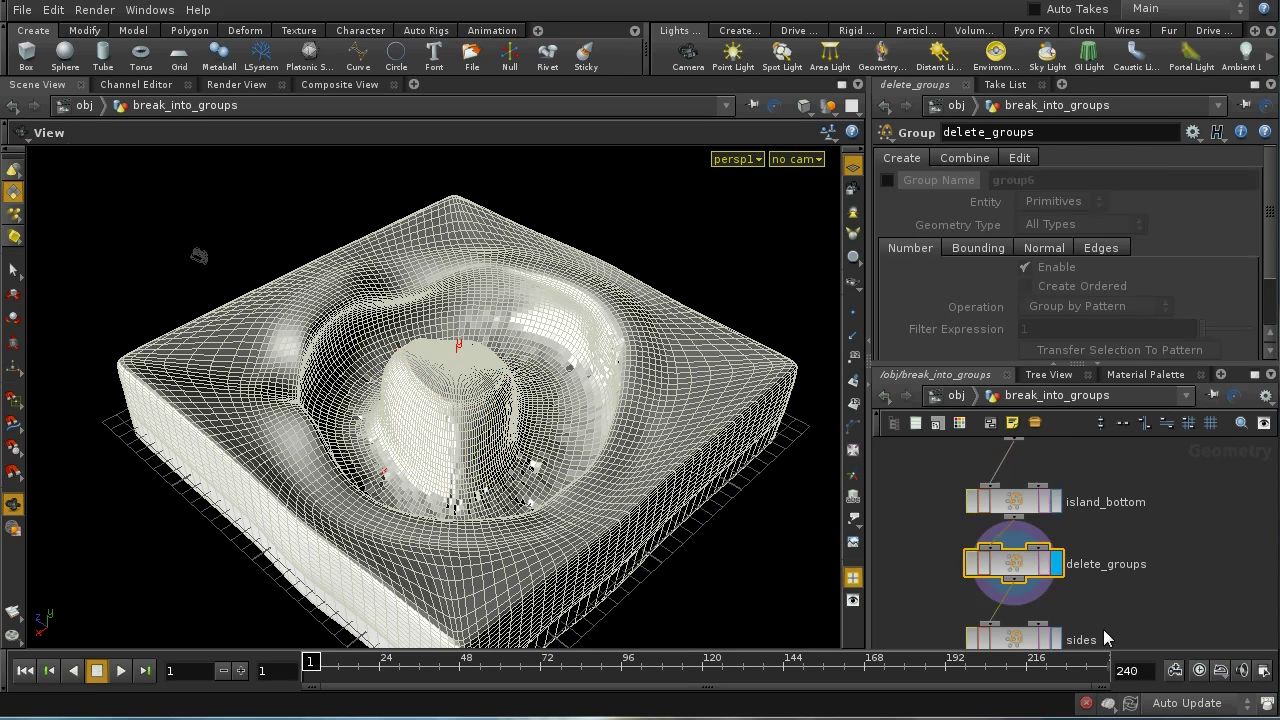
{"action": "scroll", "coordinate": [1055, 560], "scroll_direction": "down", "scroll_amount": 3}
{"action": "left_click", "coordinate": [1035, 560]}
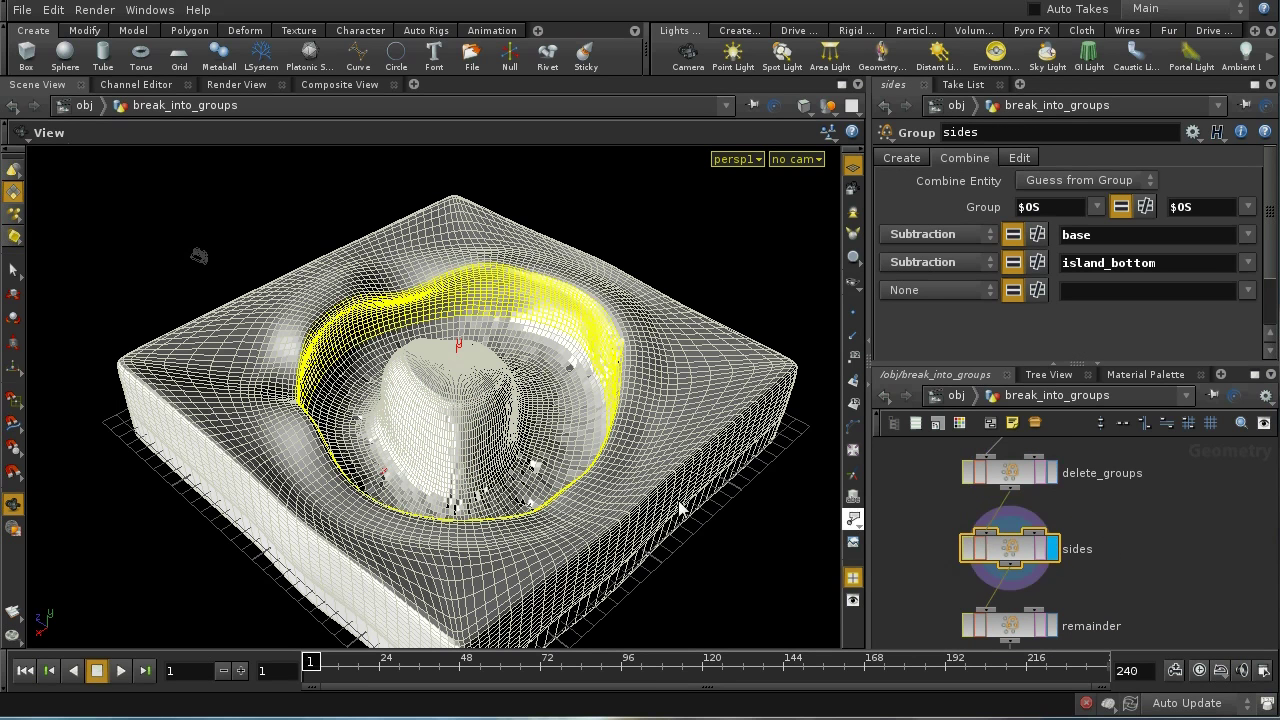
{"action": "left_click", "coordinate": [1053, 552]}
Step: Display the remainder group node and inspect the settings of the file2 export node
{"action": "scroll", "coordinate": [1120, 535], "scroll_direction": "down", "scroll_amount": 3}
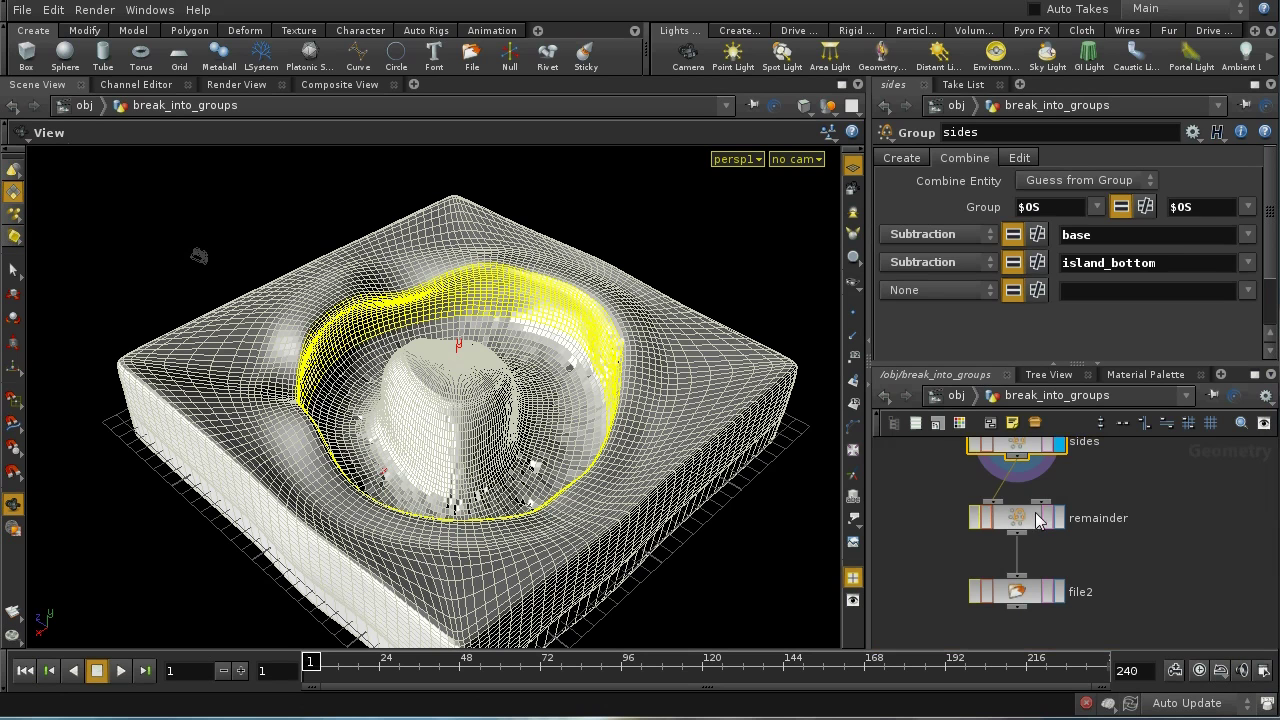
{"action": "left_click", "coordinate": [1058, 520]}
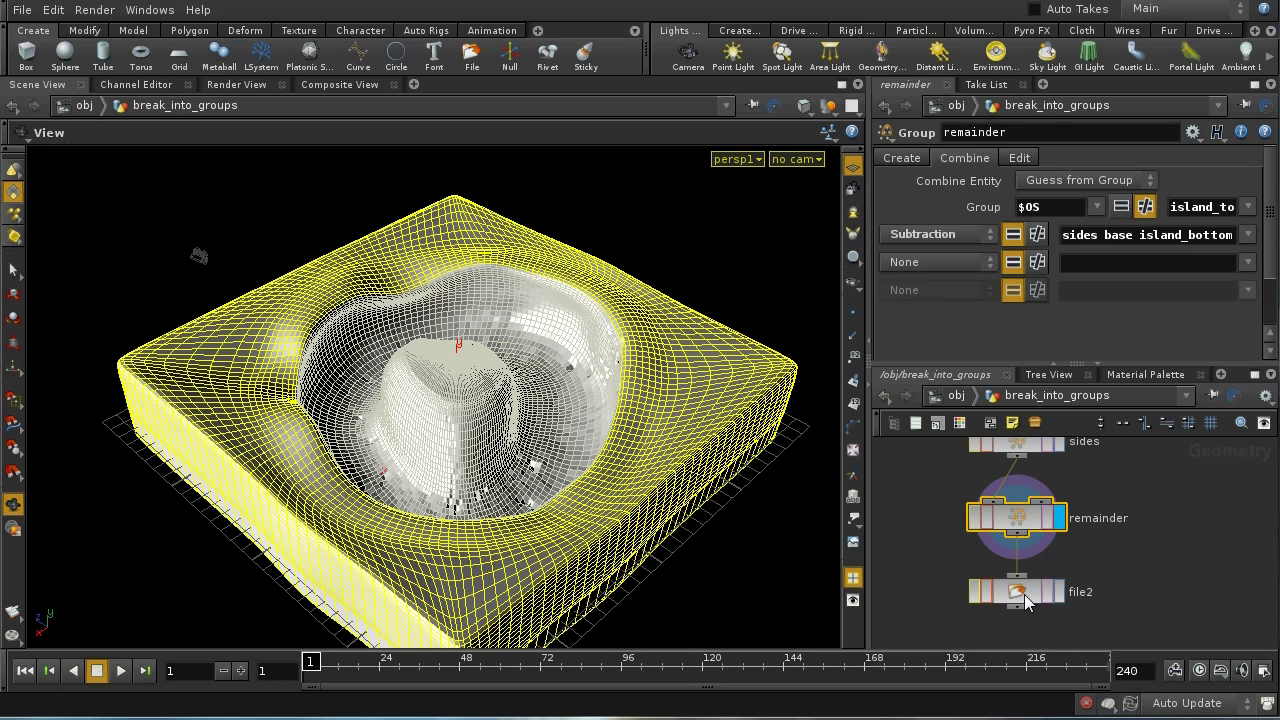
{"action": "left_click", "coordinate": [1022, 593]}
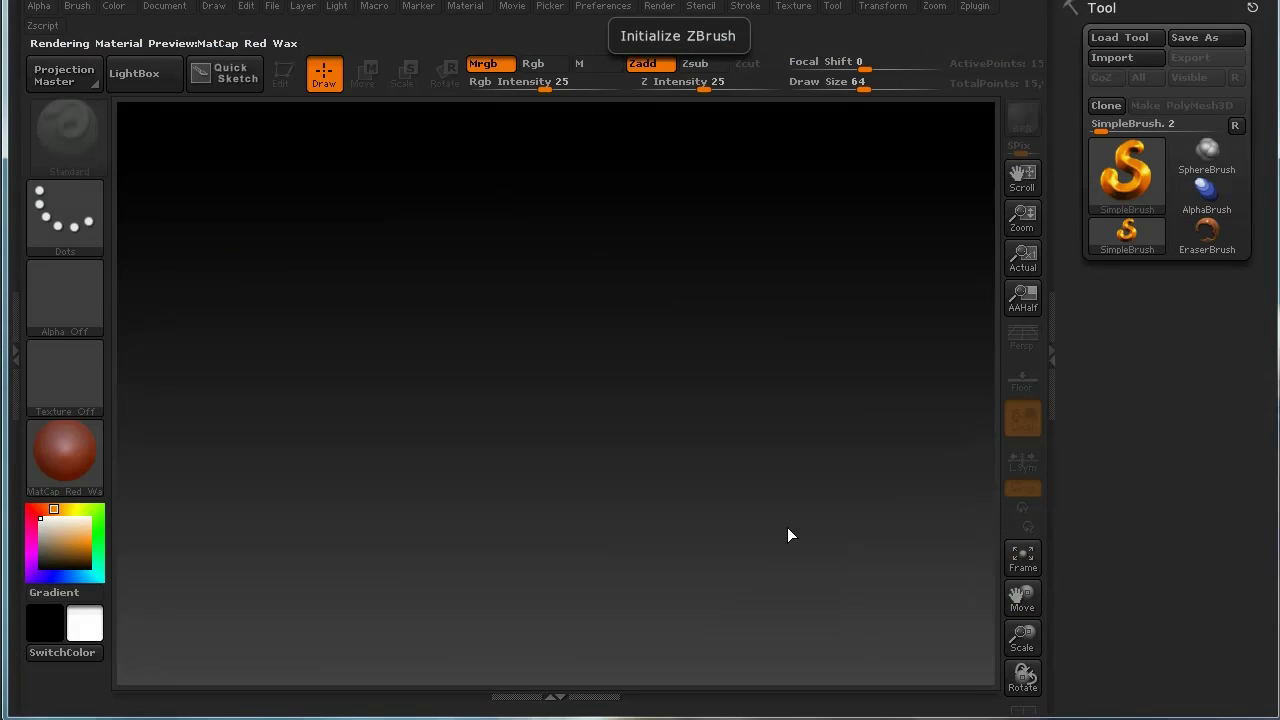
Step: Switch to ZBrush, clear any stray stroke from the canvas and import the pond.obj mesh from the geo folder
{"action": "left_click", "coordinate": [784, 520]}
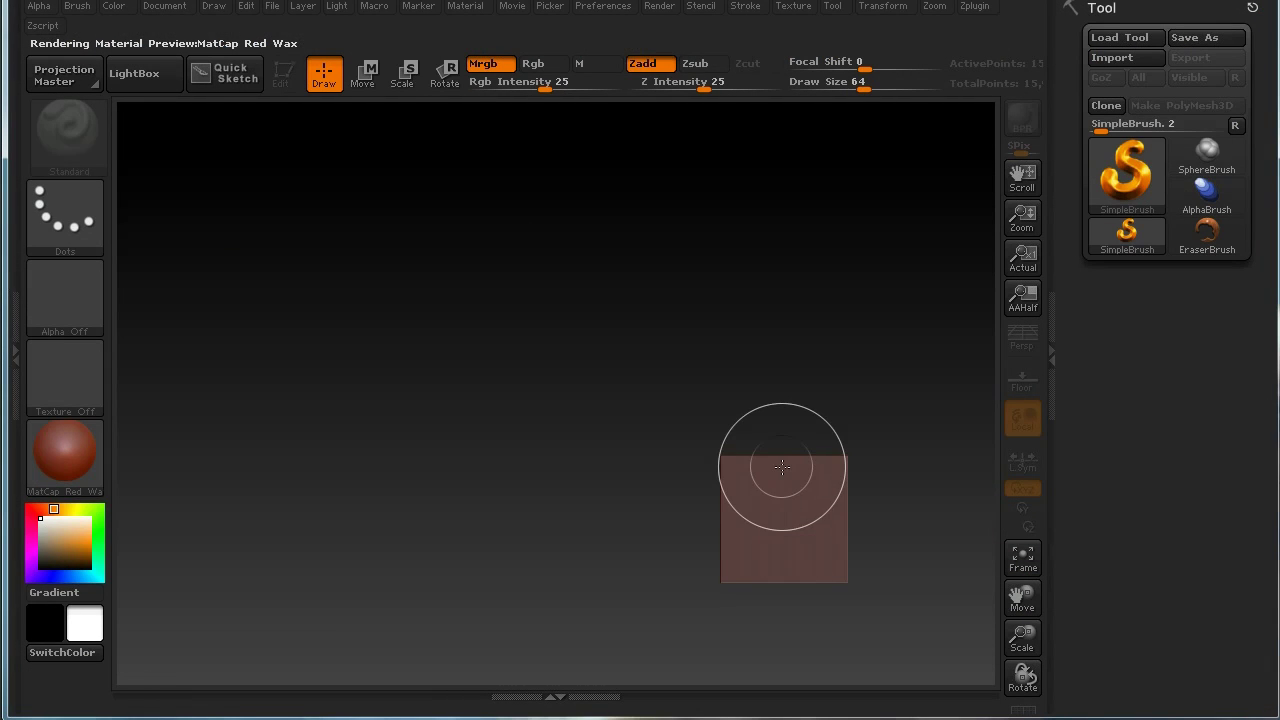
{"action": "key", "text": "ctrl+z"}
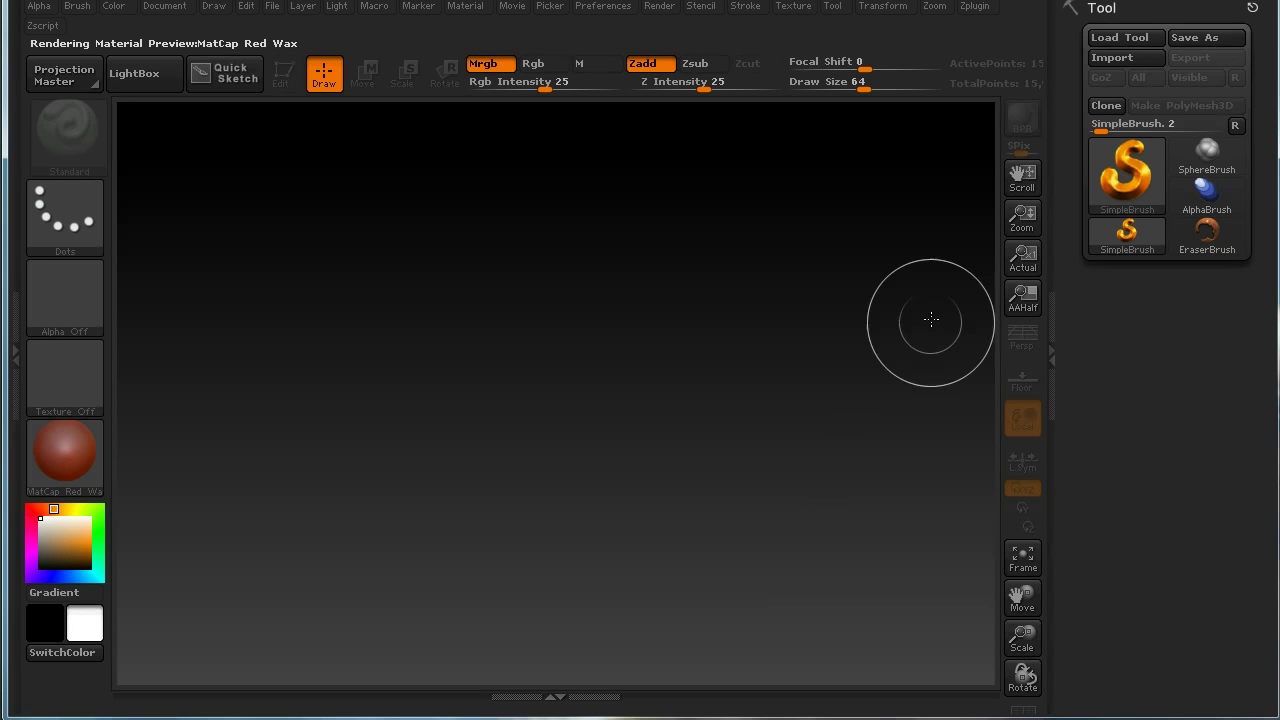
{"action": "left_click", "coordinate": [1109, 59]}
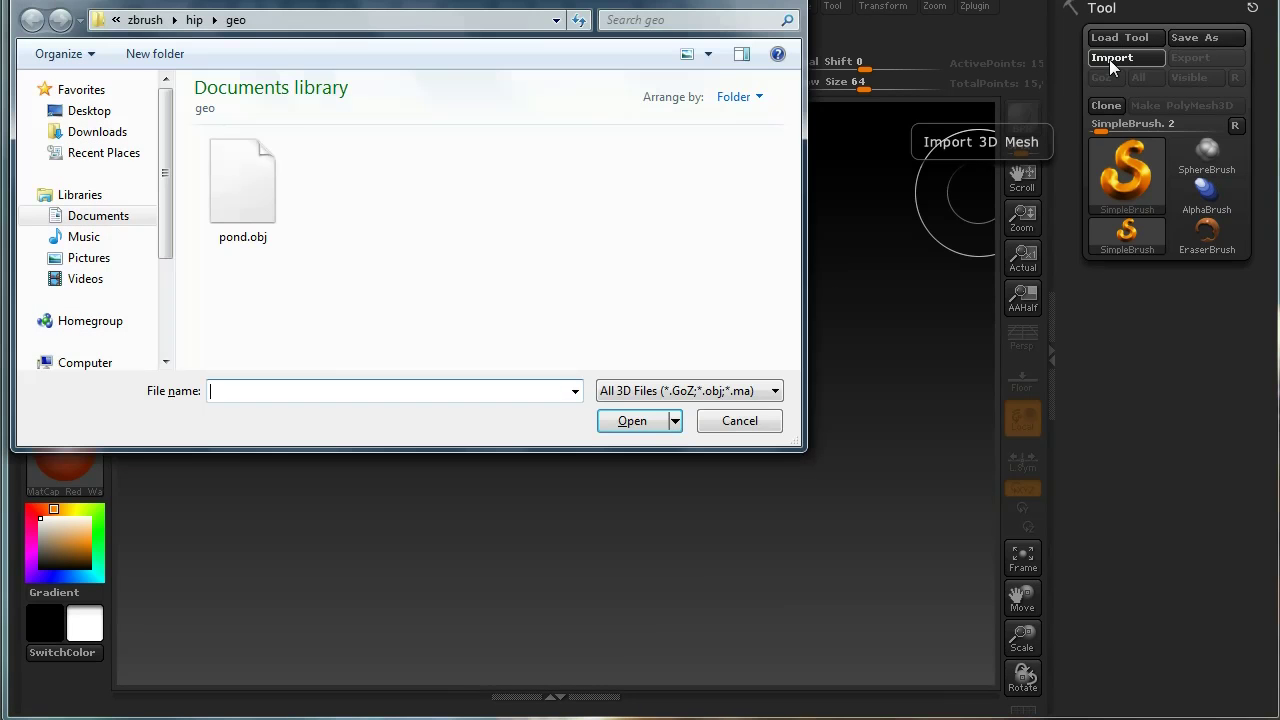
{"action": "left_click", "coordinate": [225, 212]}
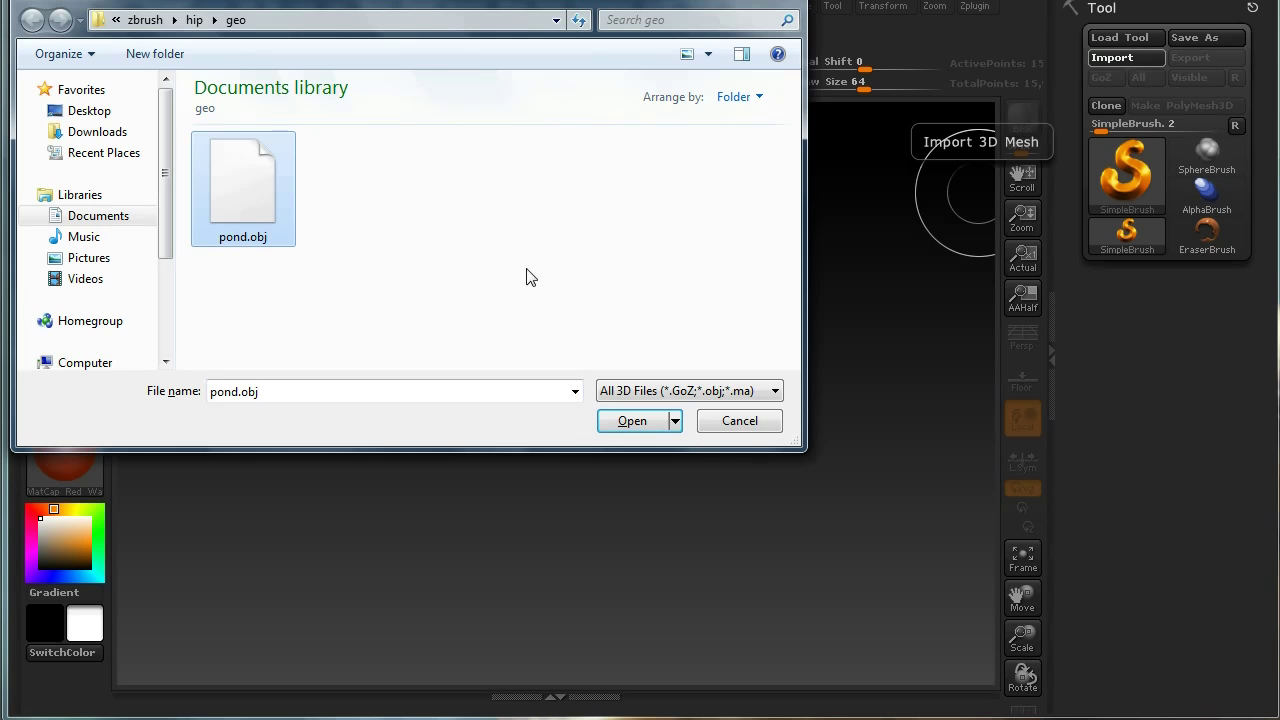
{"action": "left_click", "coordinate": [631, 421]}
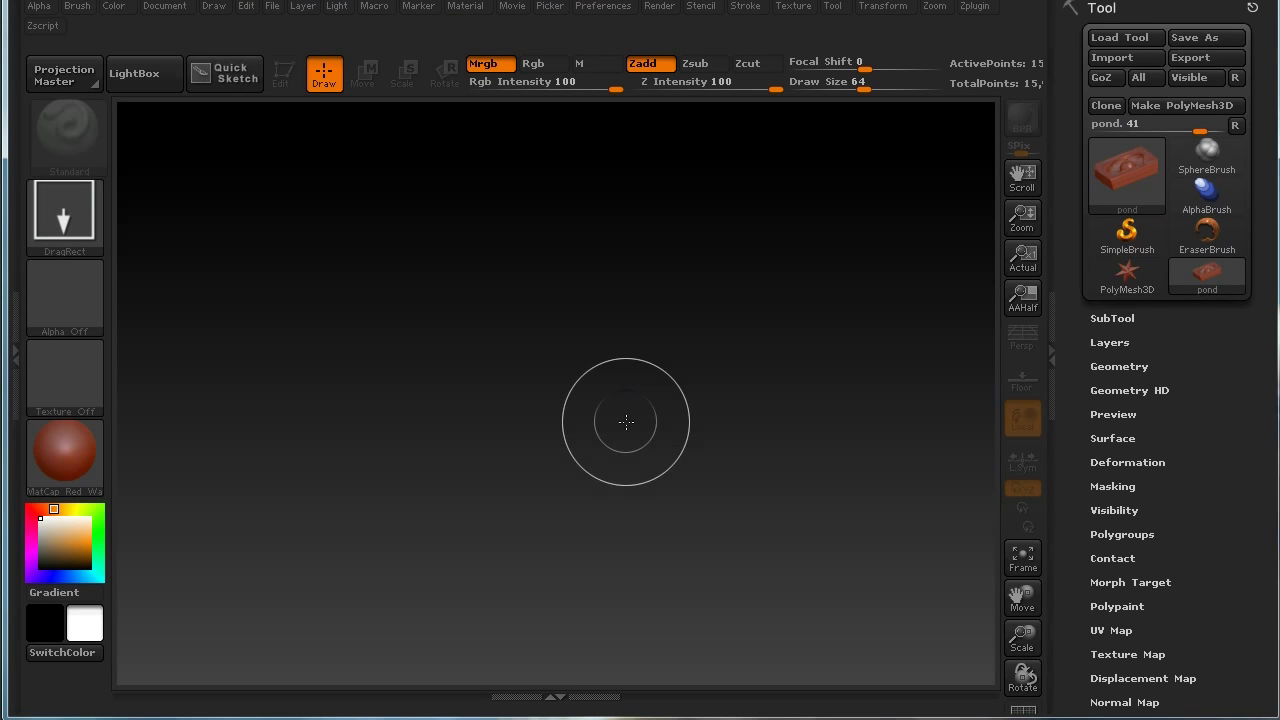
Step: Draw the pond mesh on the canvas, enter Edit mode and frame it with its basin facing the view
{"action": "mouse_move", "coordinate": [476, 336]}
{"action": "left_mouse_down"}
{"action": "mouse_move", "coordinate": [709, 477]}
{"action": "mouse_move", "coordinate": [729, 506]}
{"action": "mouse_move", "coordinate": [720, 514]}
{"action": "left_mouse_up"}
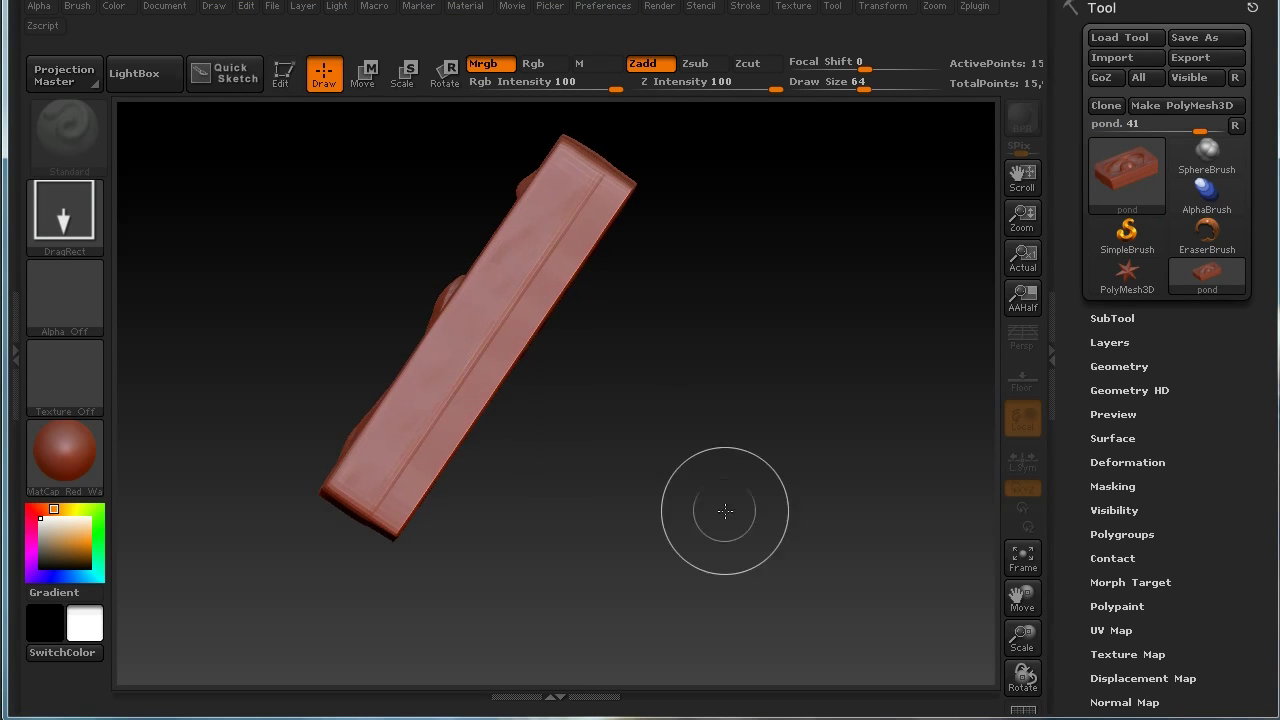
{"action": "left_click", "coordinate": [282, 75]}
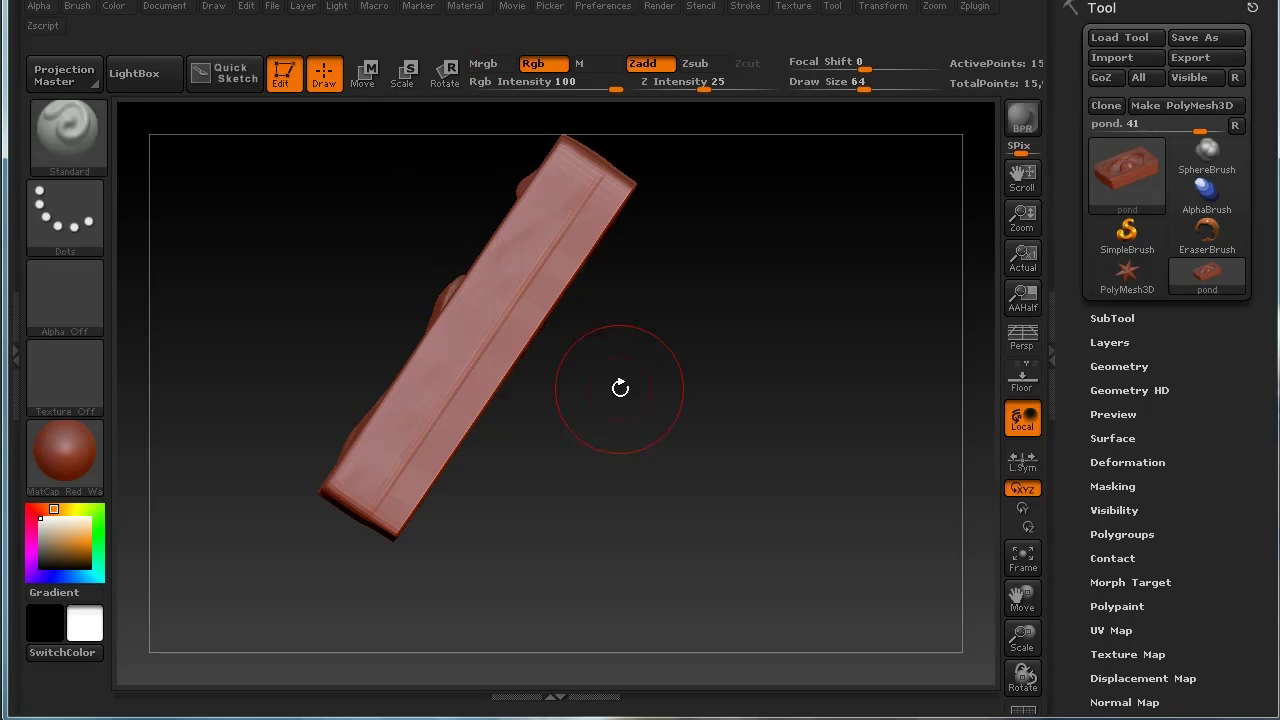
{"action": "mouse_move", "coordinate": [634, 380]}
{"action": "left_mouse_down"}
{"action": "mouse_move", "coordinate": [682, 412]}
{"action": "mouse_move", "coordinate": [729, 406]}
{"action": "mouse_move", "coordinate": [717, 374]}
{"action": "mouse_move", "coordinate": [729, 420]}
{"action": "mouse_move", "coordinate": [625, 497]}
{"action": "mouse_move", "coordinate": [714, 477]}
{"action": "mouse_move", "coordinate": [723, 440]}
{"action": "mouse_move", "coordinate": [709, 374]}
{"action": "mouse_move", "coordinate": [724, 312]}
{"action": "mouse_move", "coordinate": [771, 297]}
{"action": "mouse_move", "coordinate": [737, 360]}
{"action": "left_mouse_up"}
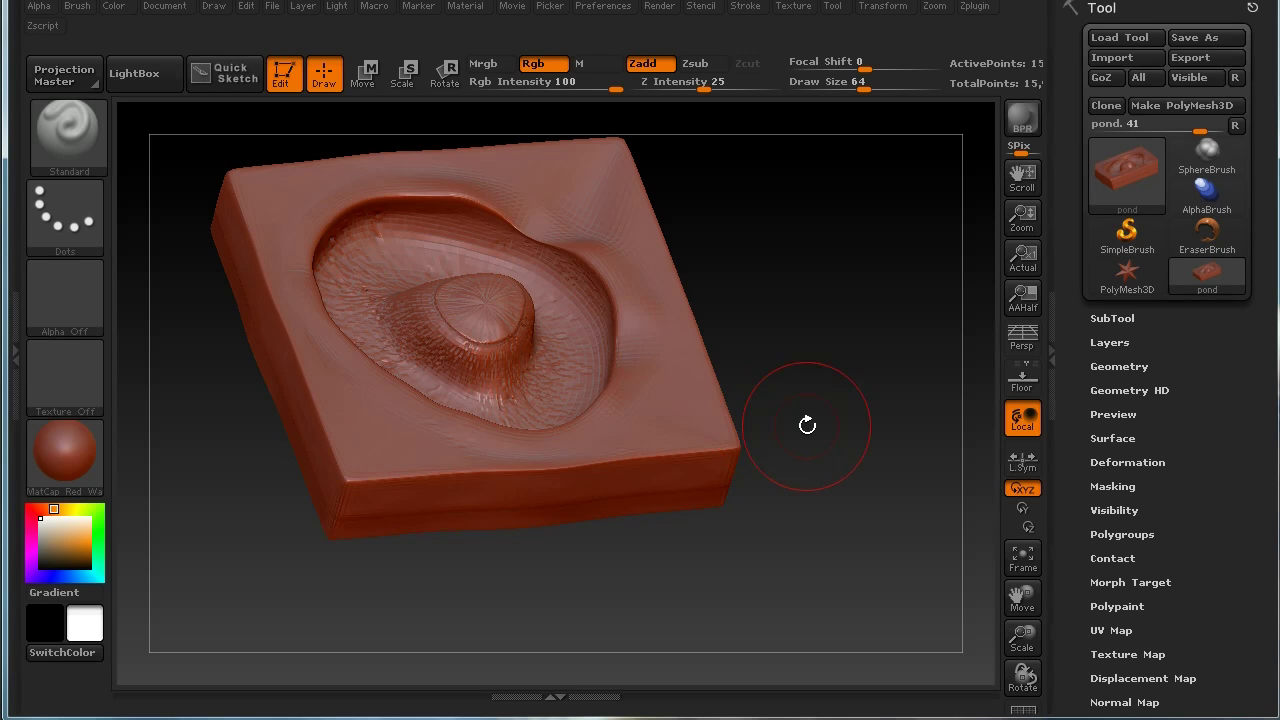
{"action": "left_click", "coordinate": [1020, 555]}
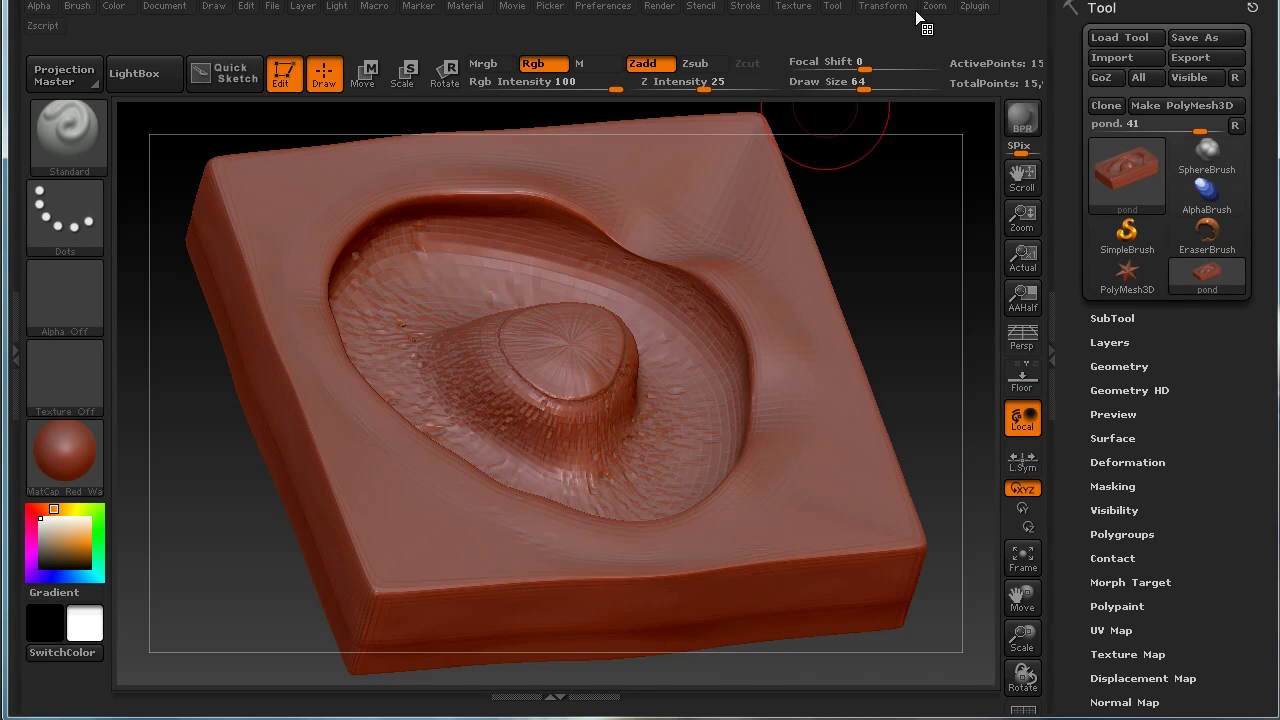
Step: Unwrap the pond mesh with UV Master, keeping Symmetry and Polygroups enabled
{"action": "left_click", "coordinate": [962, 9]}
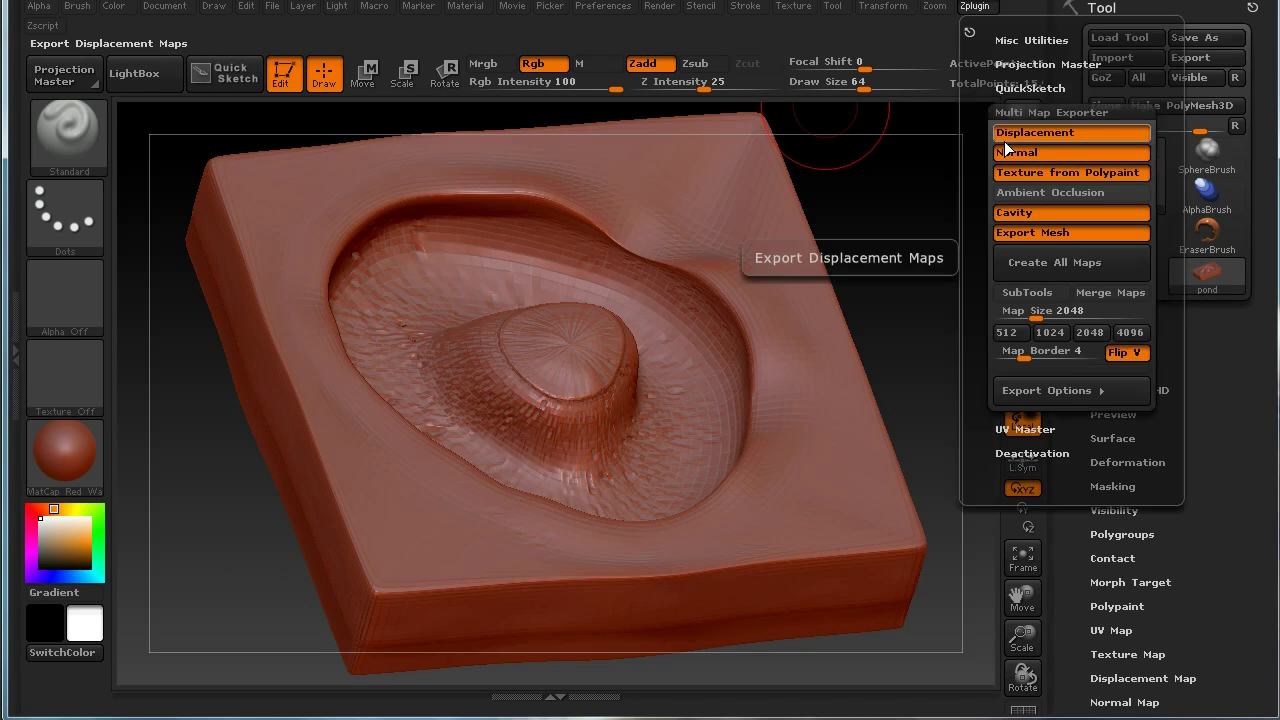
{"action": "left_click", "coordinate": [1016, 112]}
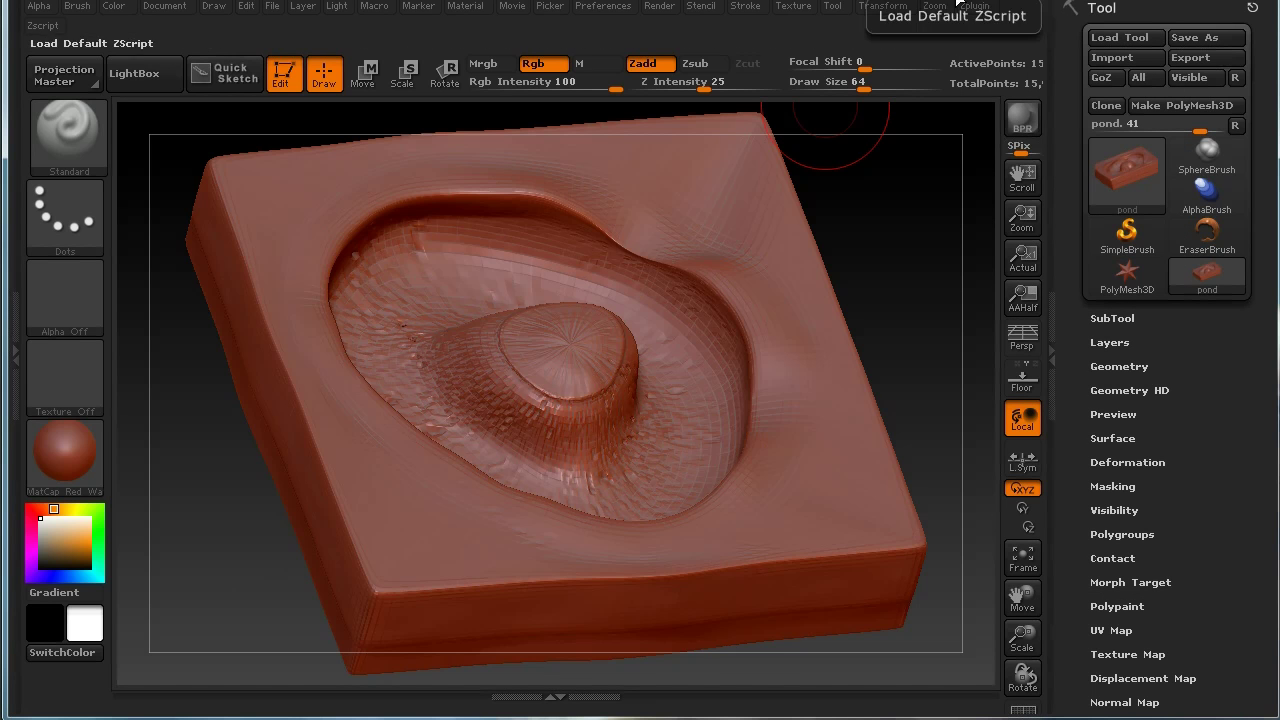
{"action": "left_click", "coordinate": [975, 6]}
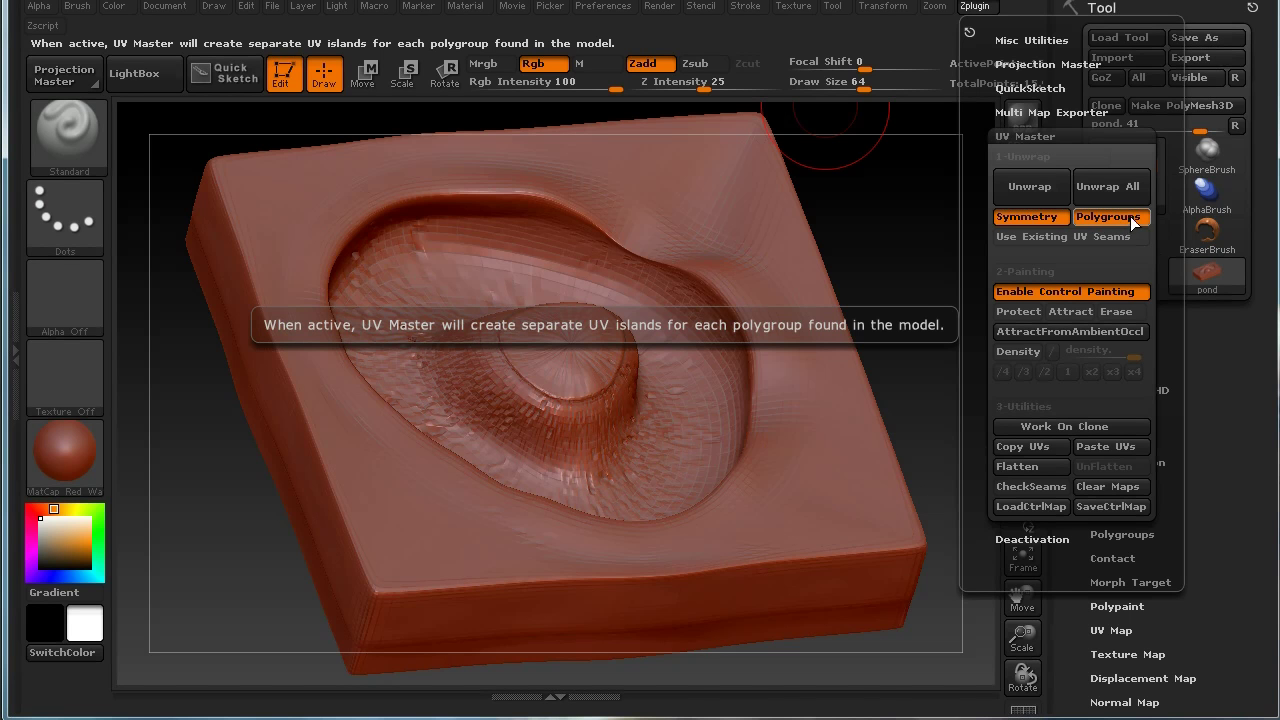
{"action": "left_click", "coordinate": [1033, 187]}
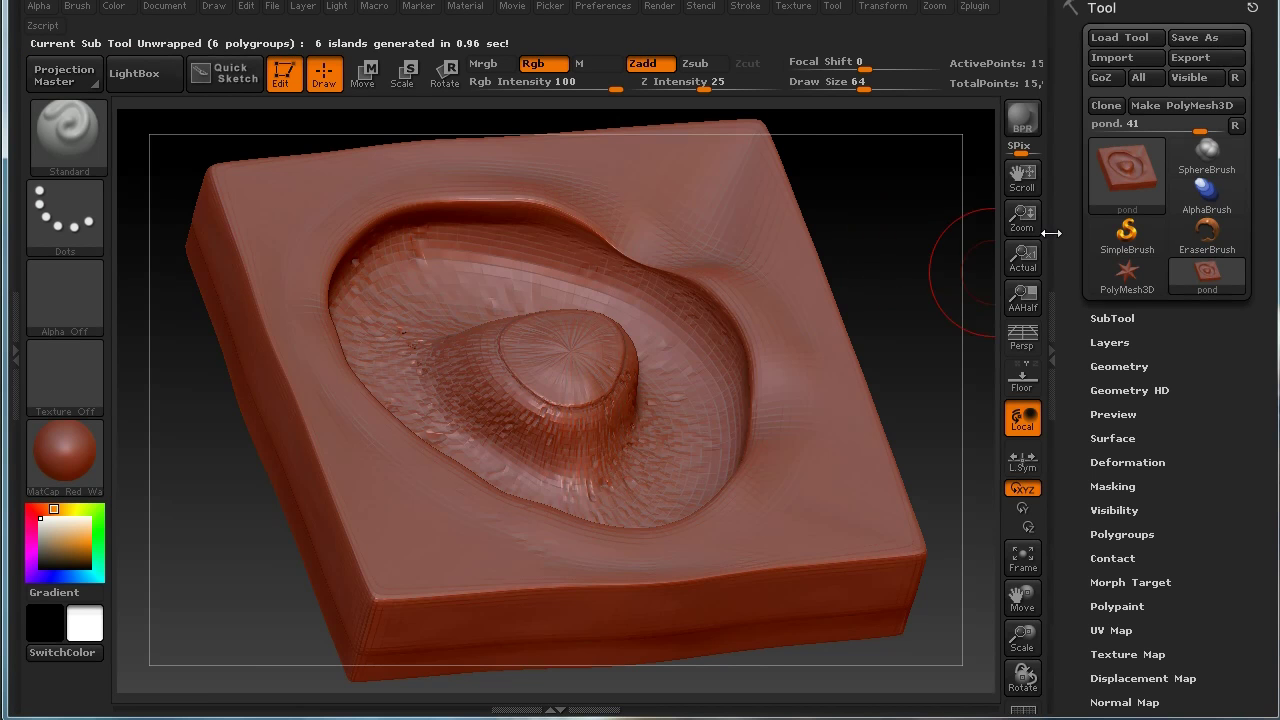
Step: Flatten the pond's UVs to inspect the island layout, and unflatten the mesh again
{"action": "left_click", "coordinate": [968, 8]}
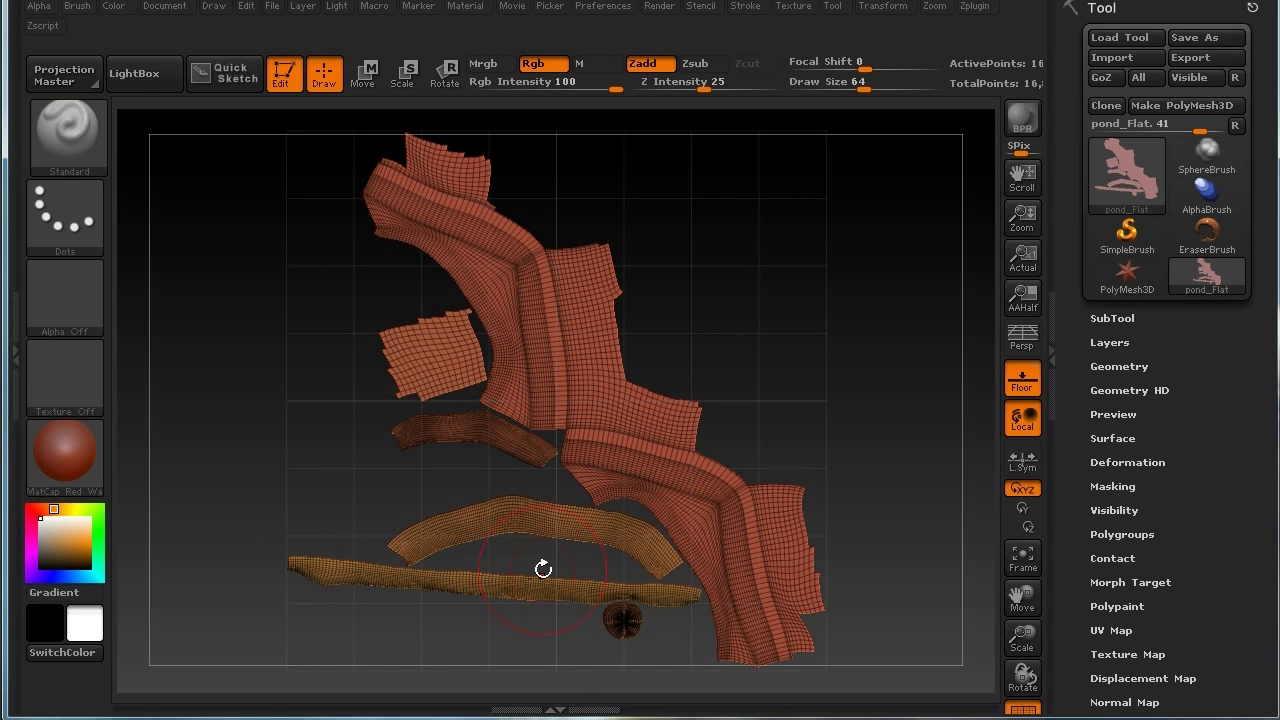
{"action": "left_click", "coordinate": [969, 10]}
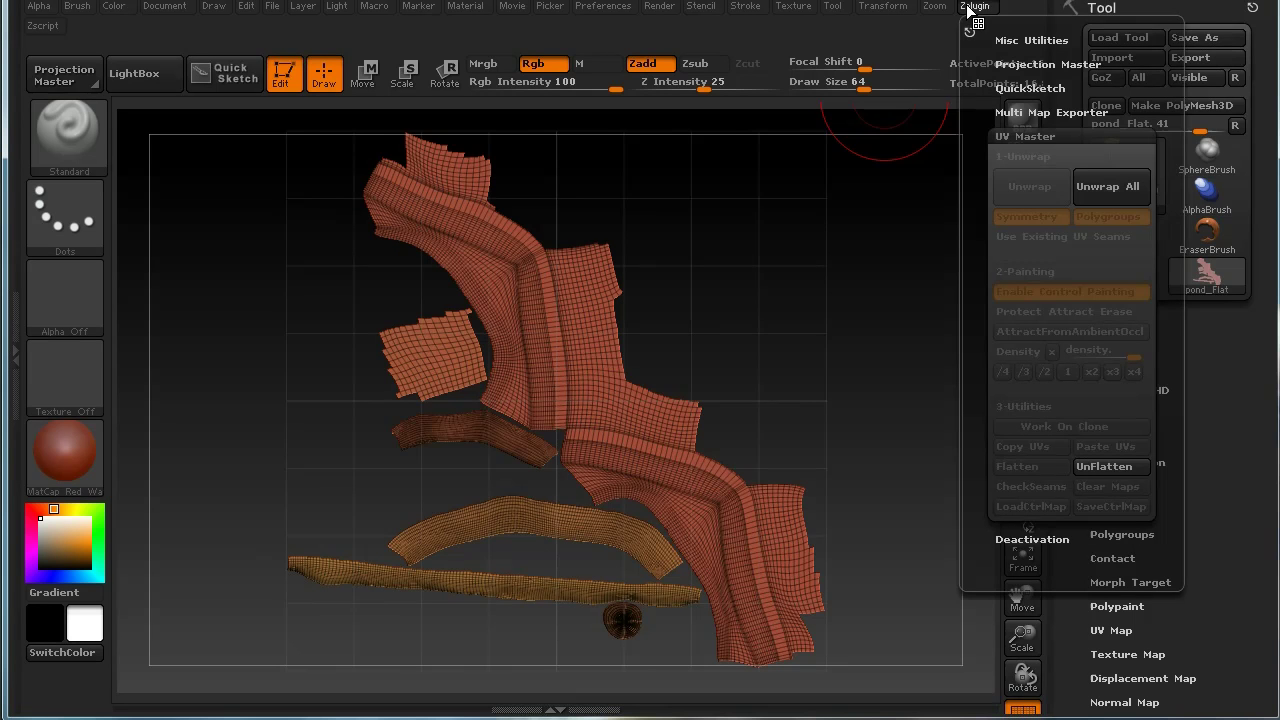
{"action": "left_click", "coordinate": [1092, 467]}
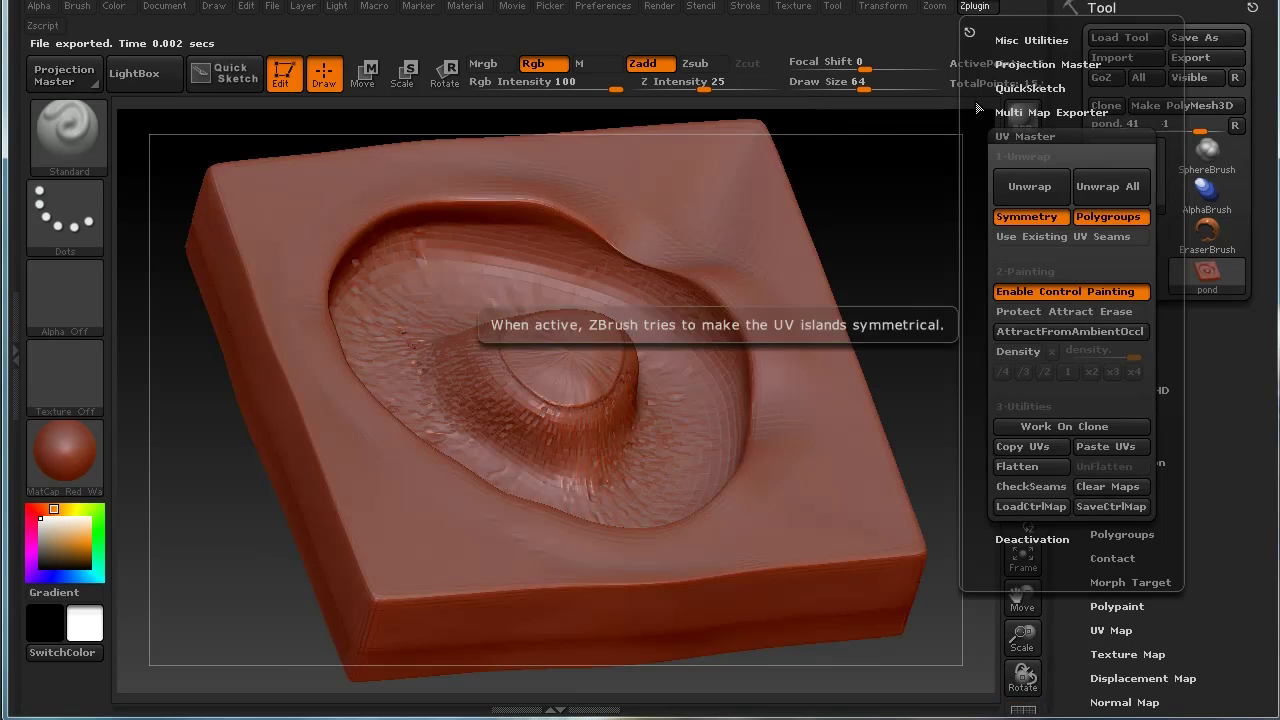
Step: Enable UV Master's Density control painting at a multiplier of 4 and paint the pond's basin and the sides of its central mound
{"action": "left_click", "coordinate": [970, 10]}
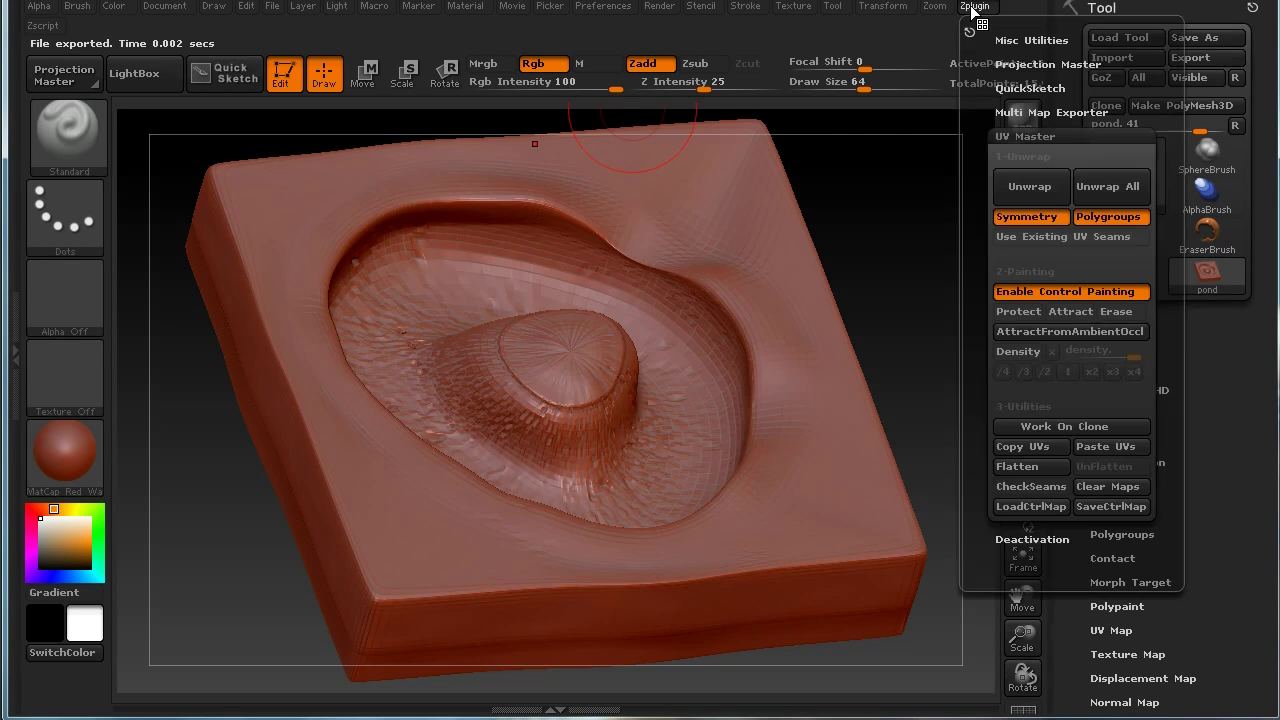
{"action": "left_click", "coordinate": [1024, 350]}
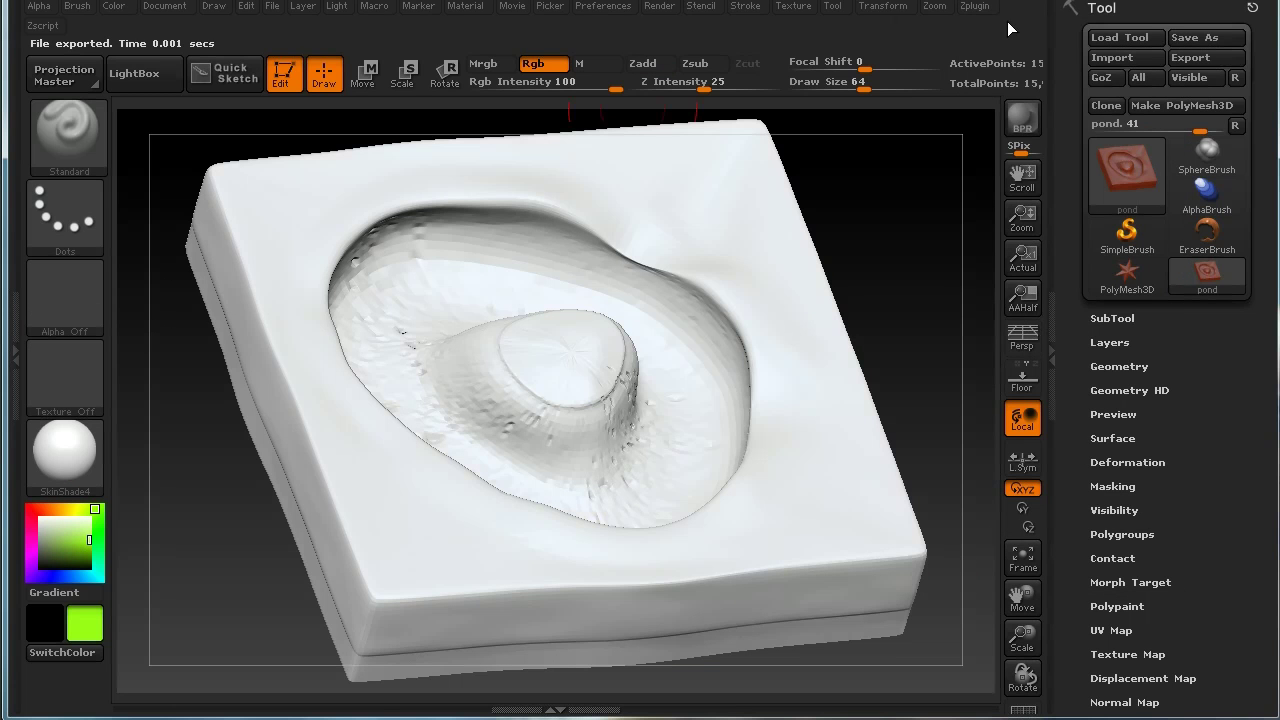
{"action": "left_click", "coordinate": [974, 6]}
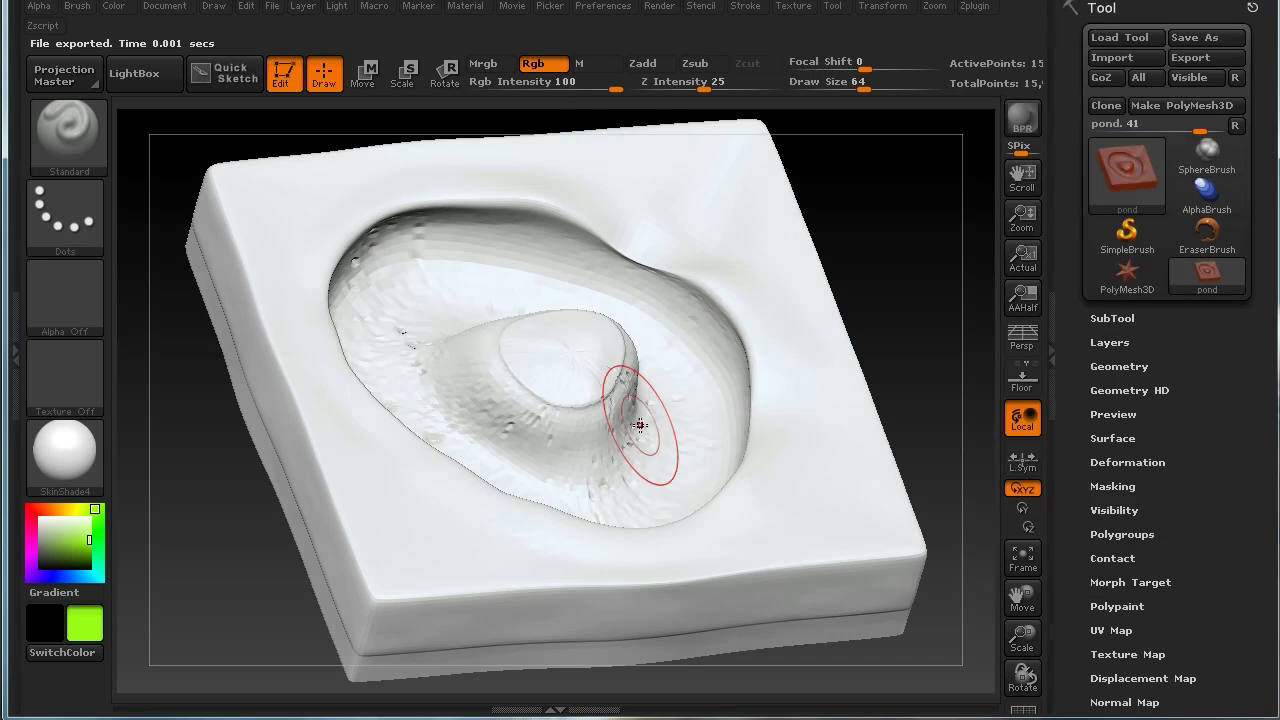
{"action": "mouse_move", "coordinate": [617, 411]}
{"action": "left_mouse_down"}
{"action": "mouse_move", "coordinate": [577, 461]}
{"action": "mouse_move", "coordinate": [547, 457]}
{"action": "mouse_move", "coordinate": [484, 395]}
{"action": "mouse_move", "coordinate": [473, 318]}
{"action": "mouse_move", "coordinate": [606, 294]}
{"action": "mouse_move", "coordinate": [646, 328]}
{"action": "mouse_move", "coordinate": [643, 376]}
{"action": "mouse_move", "coordinate": [700, 368]}
{"action": "mouse_move", "coordinate": [701, 346]}
{"action": "mouse_move", "coordinate": [708, 445]}
{"action": "mouse_move", "coordinate": [644, 502]}
{"action": "mouse_move", "coordinate": [580, 511]}
{"action": "mouse_move", "coordinate": [526, 480]}
{"action": "mouse_move", "coordinate": [425, 312]}
{"action": "mouse_move", "coordinate": [532, 266]}
{"action": "mouse_move", "coordinate": [551, 274]}
{"action": "mouse_move", "coordinate": [396, 278]}
{"action": "mouse_move", "coordinate": [360, 322]}
{"action": "mouse_move", "coordinate": [448, 397]}
{"action": "mouse_move", "coordinate": [485, 423]}
{"action": "left_mouse_up"}
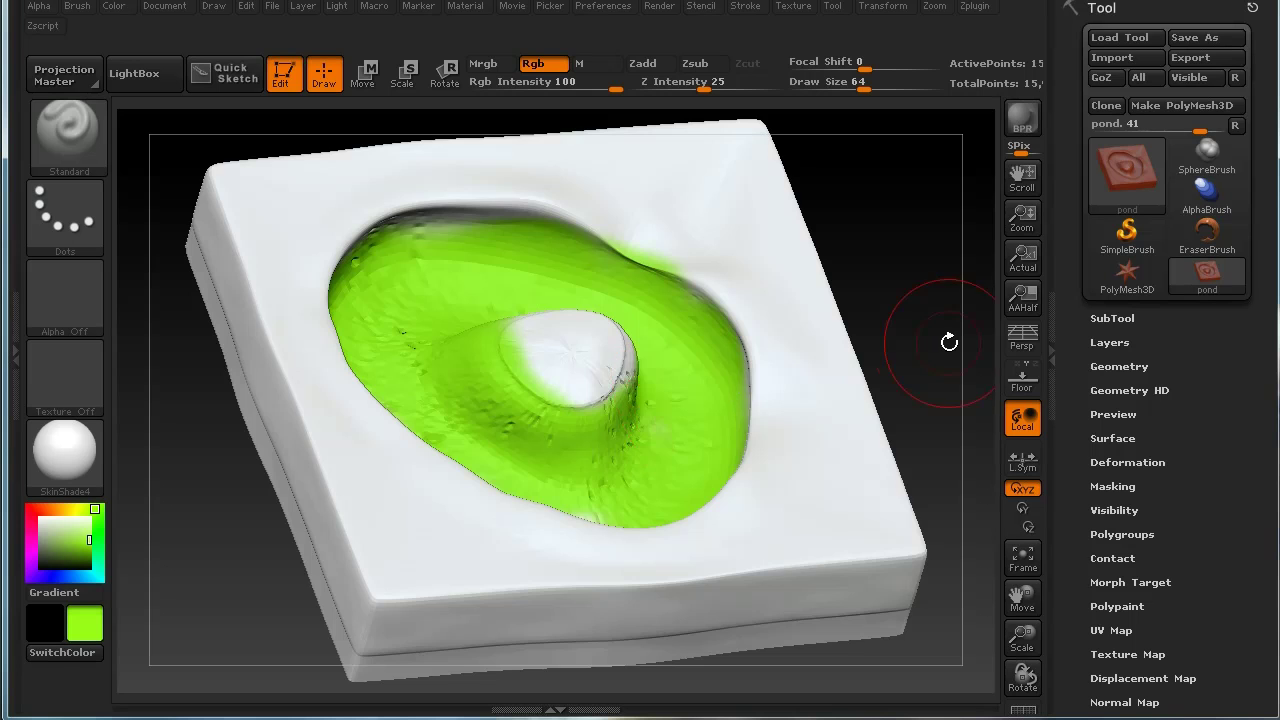
{"action": "left_click_drag", "start_coordinate": [951, 337], "coordinate": [857, 343]}
{"action": "mouse_move", "coordinate": [540, 349]}
{"action": "left_mouse_down"}
{"action": "mouse_move", "coordinate": [487, 352]}
{"action": "mouse_move", "coordinate": [481, 397]}
{"action": "mouse_move", "coordinate": [514, 293]}
{"action": "mouse_move", "coordinate": [456, 329]}
{"action": "mouse_move", "coordinate": [439, 529]}
{"action": "mouse_move", "coordinate": [468, 544]}
{"action": "mouse_move", "coordinate": [478, 464]}
{"action": "mouse_move", "coordinate": [501, 512]}
{"action": "mouse_move", "coordinate": [485, 321]}
{"action": "mouse_move", "coordinate": [575, 239]}
{"action": "mouse_move", "coordinate": [641, 267]}
{"action": "left_mouse_up"}
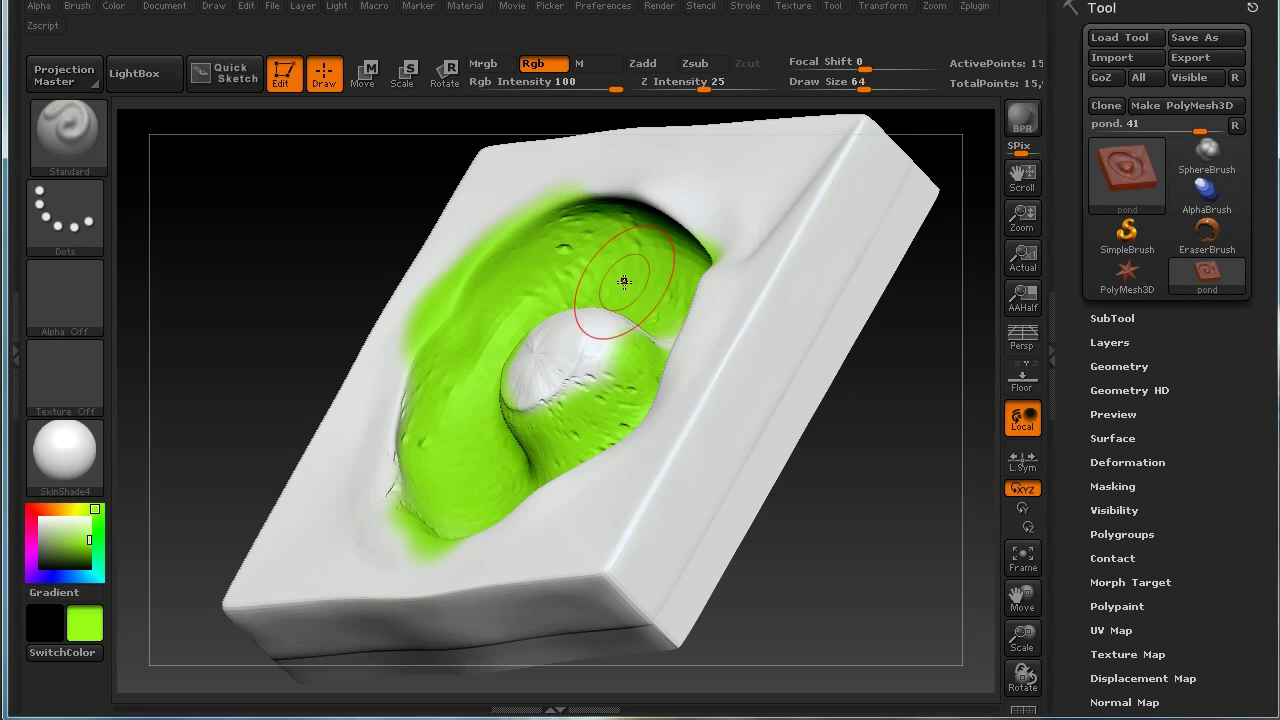
{"action": "left_click_drag", "start_coordinate": [857, 457], "coordinate": [908, 506]}
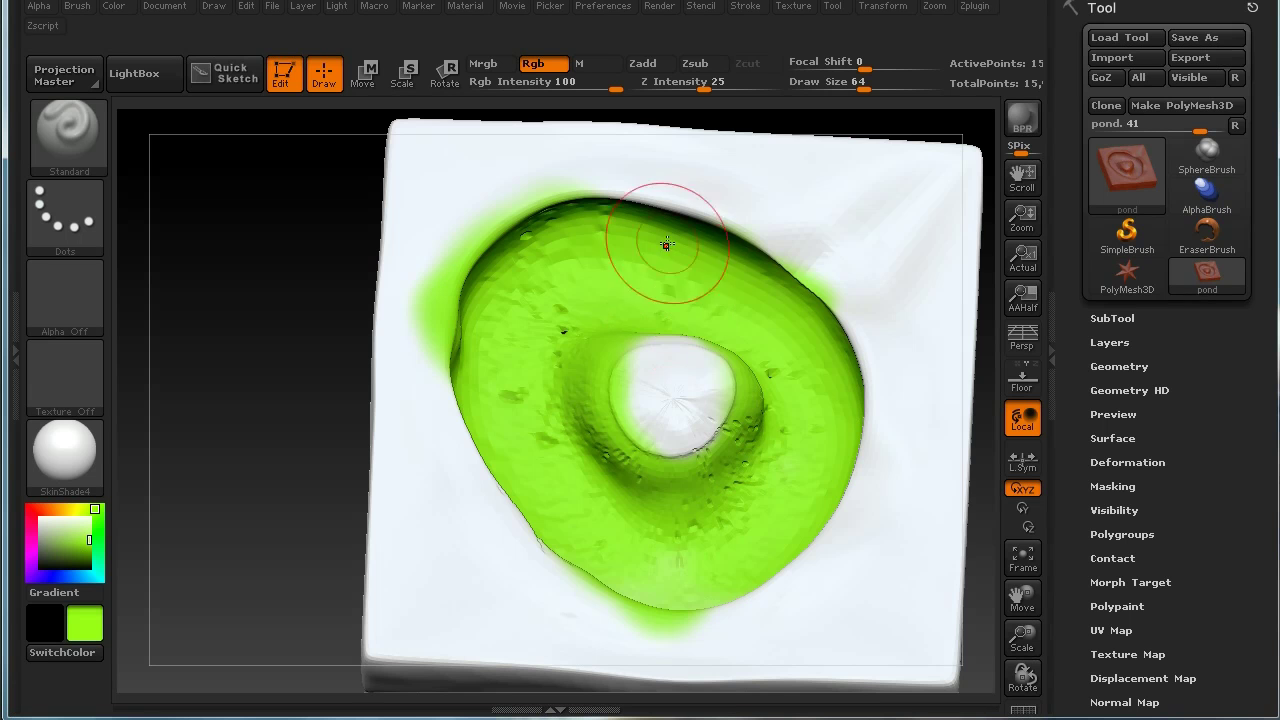
Step: Switch density painting to reduction mode with a density of 4 and paint the flat ground surrounding the basin
{"action": "left_click", "coordinate": [972, 12]}
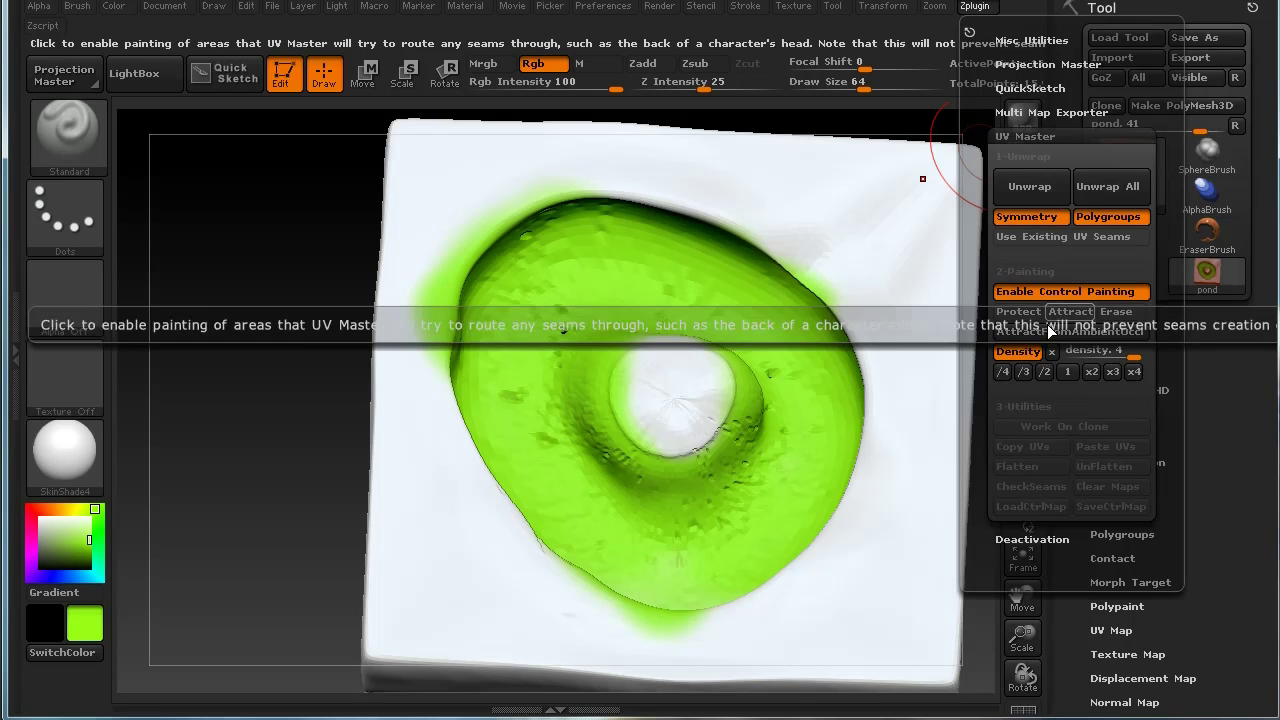
{"action": "left_click", "coordinate": [1005, 377]}
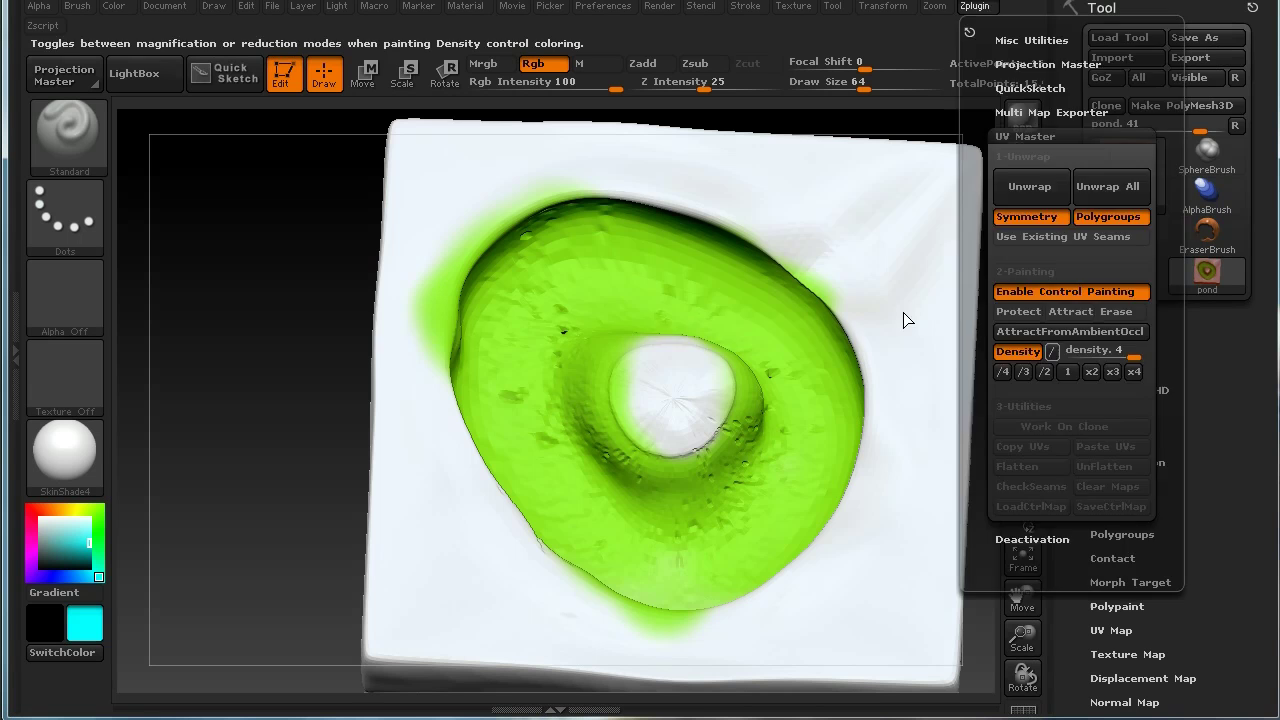
{"action": "mouse_move", "coordinate": [814, 214]}
{"action": "left_mouse_down"}
{"action": "mouse_move", "coordinate": [896, 219]}
{"action": "mouse_move", "coordinate": [872, 192]}
{"action": "mouse_move", "coordinate": [435, 165]}
{"action": "mouse_move", "coordinate": [400, 603]}
{"action": "mouse_move", "coordinate": [500, 660]}
{"action": "mouse_move", "coordinate": [448, 586]}
{"action": "mouse_move", "coordinate": [612, 678]}
{"action": "mouse_move", "coordinate": [898, 678]}
{"action": "mouse_move", "coordinate": [824, 650]}
{"action": "mouse_move", "coordinate": [912, 346]}
{"action": "mouse_move", "coordinate": [912, 277]}
{"action": "mouse_move", "coordinate": [950, 430]}
{"action": "mouse_move", "coordinate": [955, 160]}
{"action": "mouse_move", "coordinate": [922, 182]}
{"action": "left_mouse_up"}
Step: Unwrap the pond mesh using the painted density and flatten its UVs to inspect the new island layout
{"action": "left_click", "coordinate": [978, 7]}
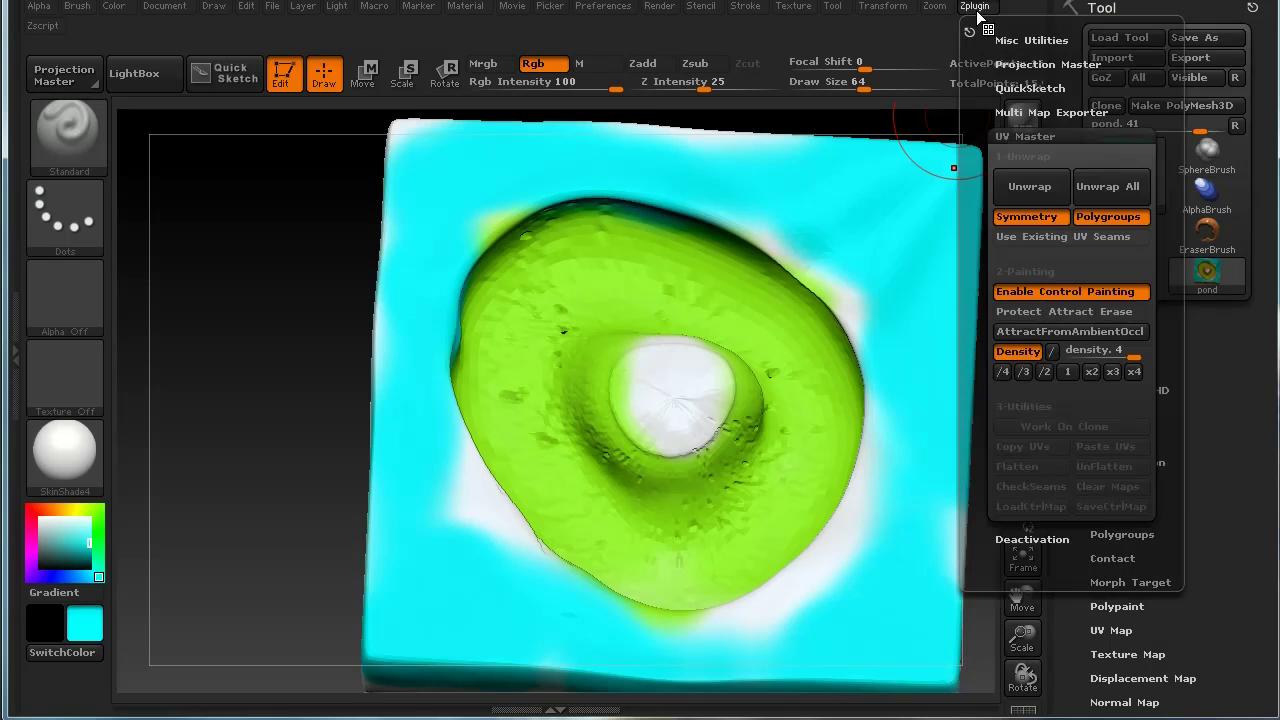
{"action": "left_click", "coordinate": [1030, 186]}
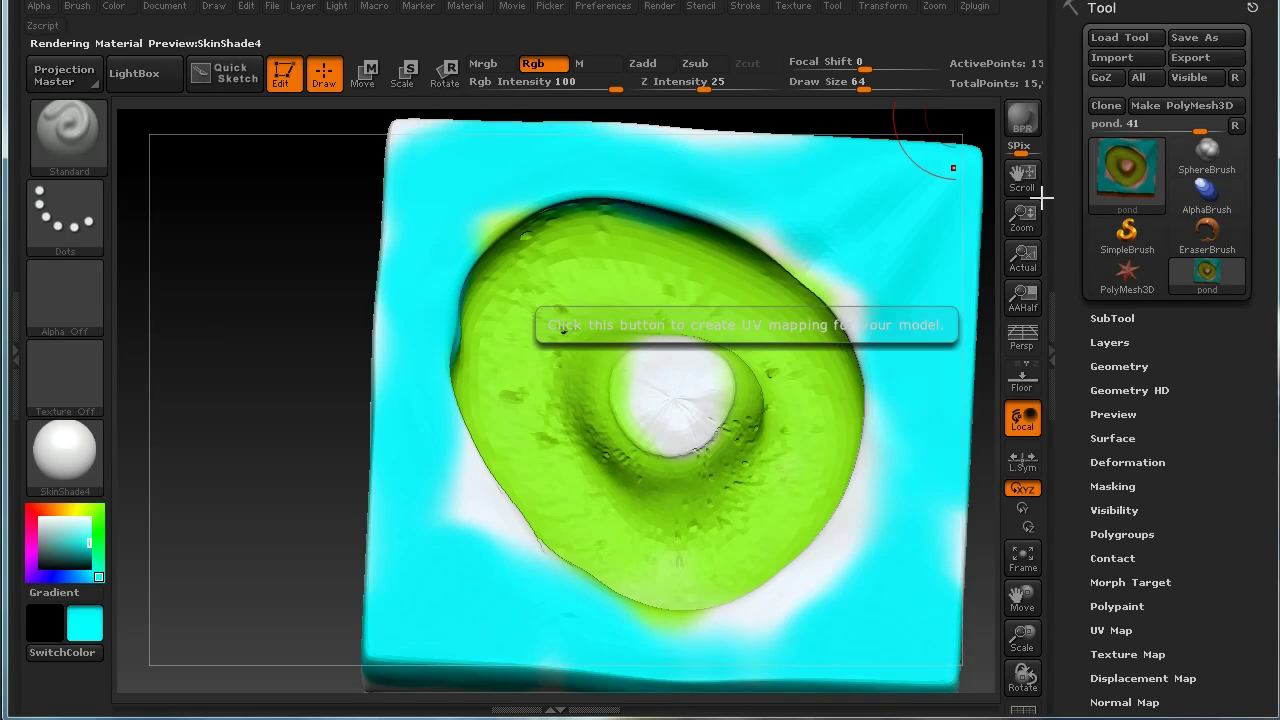
{"action": "left_click", "coordinate": [978, 7]}
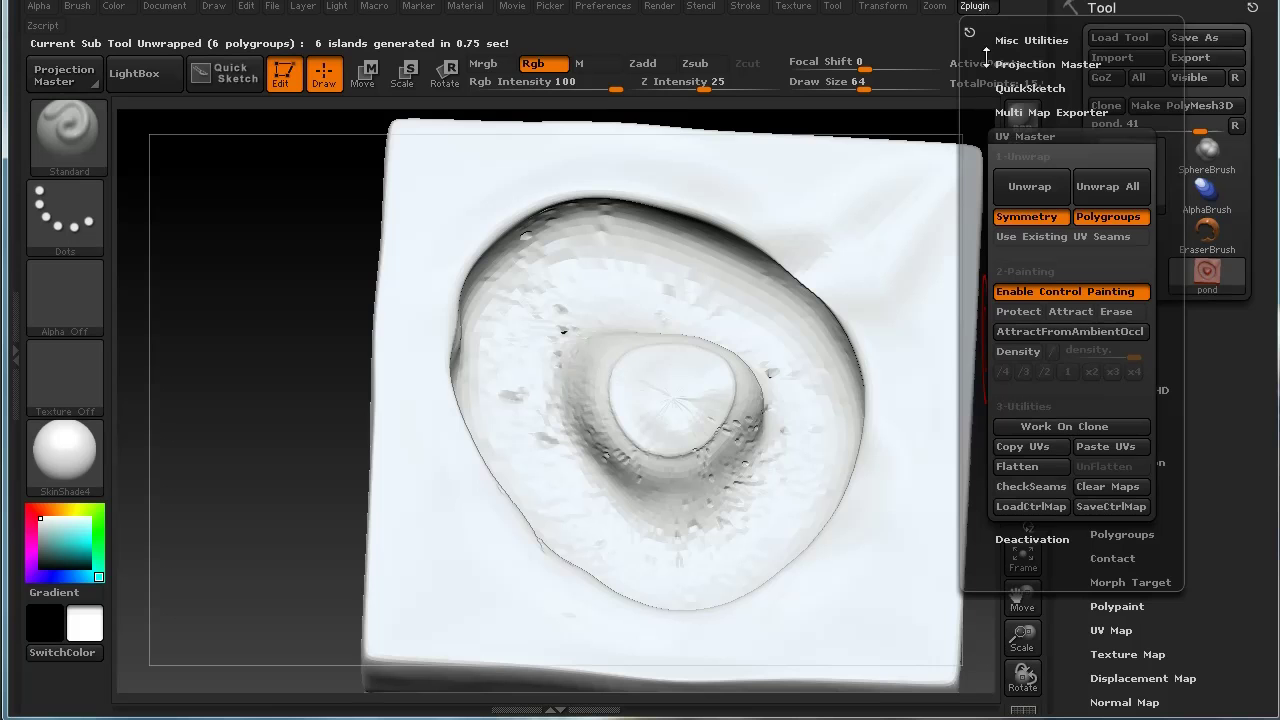
{"action": "left_click", "coordinate": [1044, 468]}
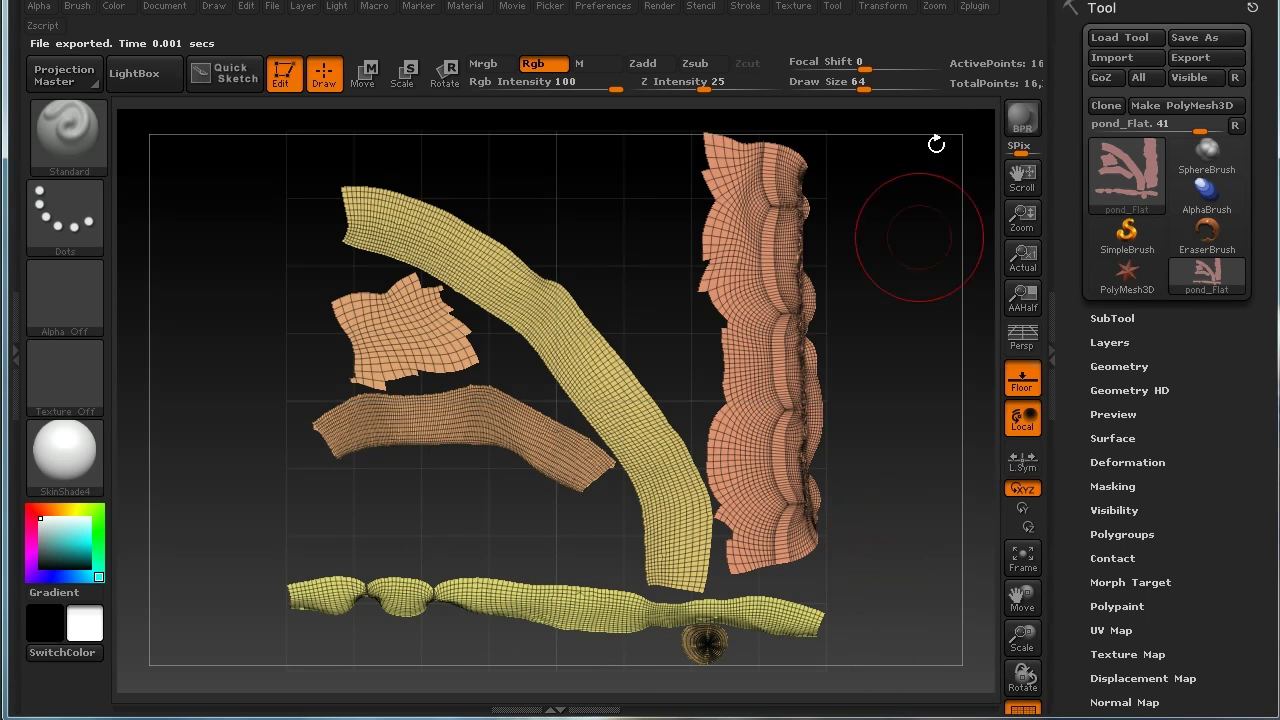
Step: Unflatten the UV layout to return to the 3D pond mesh
{"action": "left_click", "coordinate": [946, 8]}
{"action": "left_click", "coordinate": [974, 6]}
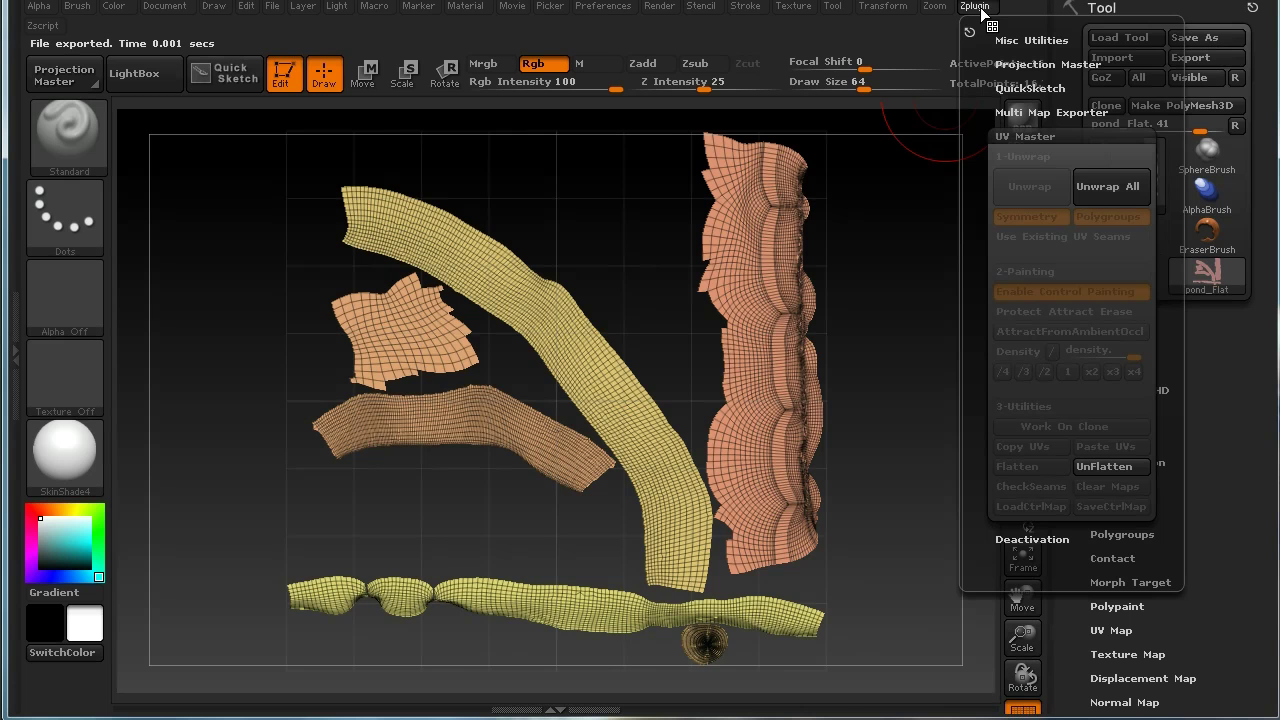
{"action": "left_click", "coordinate": [1097, 469]}
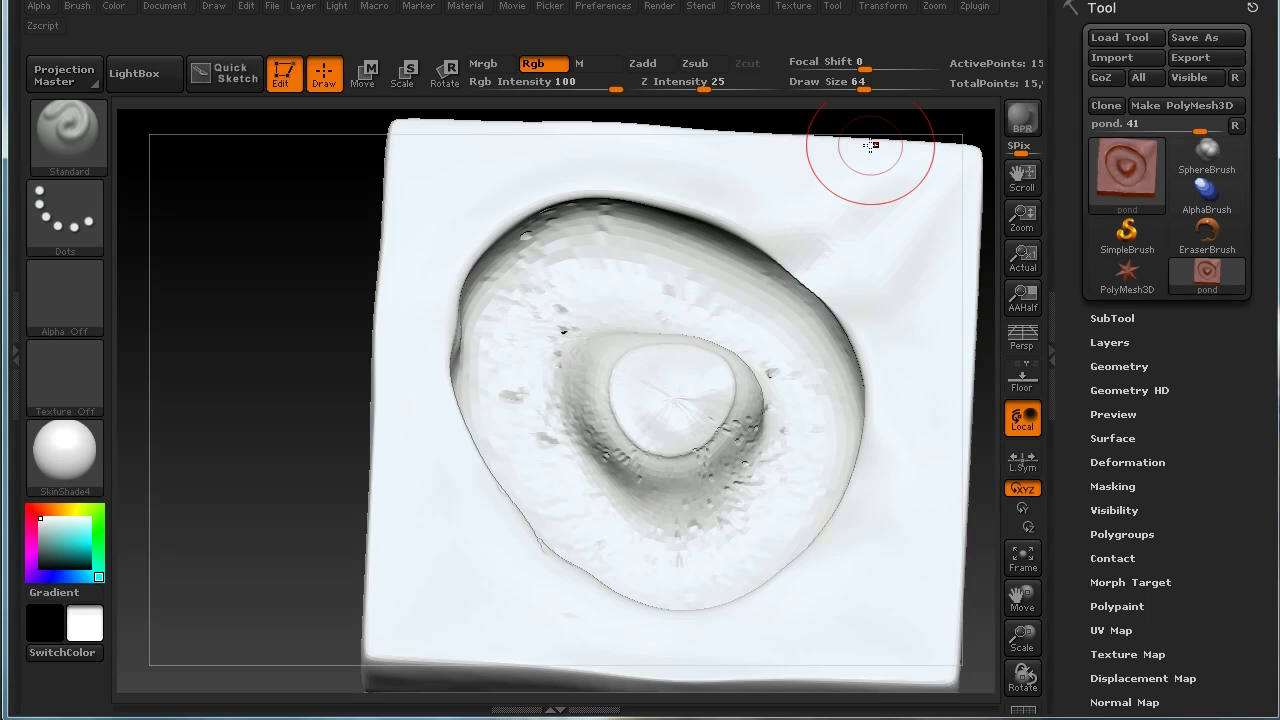
{"action": "left_click", "coordinate": [978, 7]}
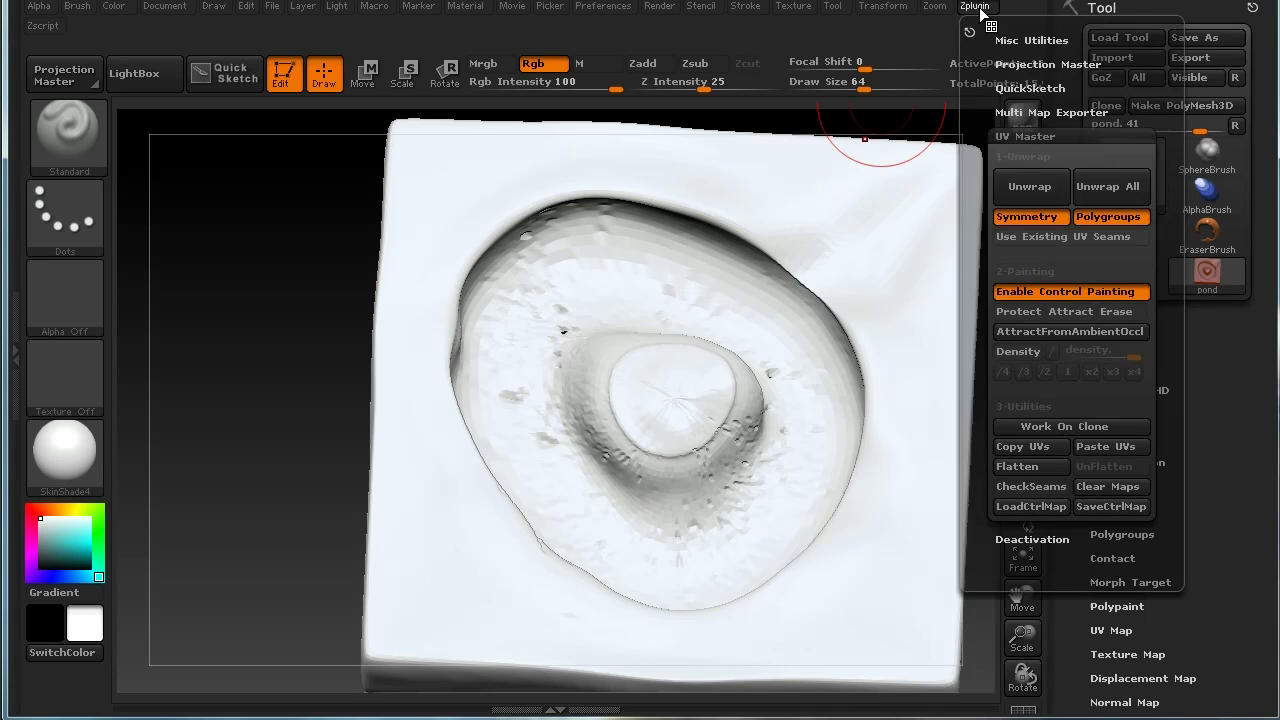
{"action": "left_click", "coordinate": [1035, 134]}
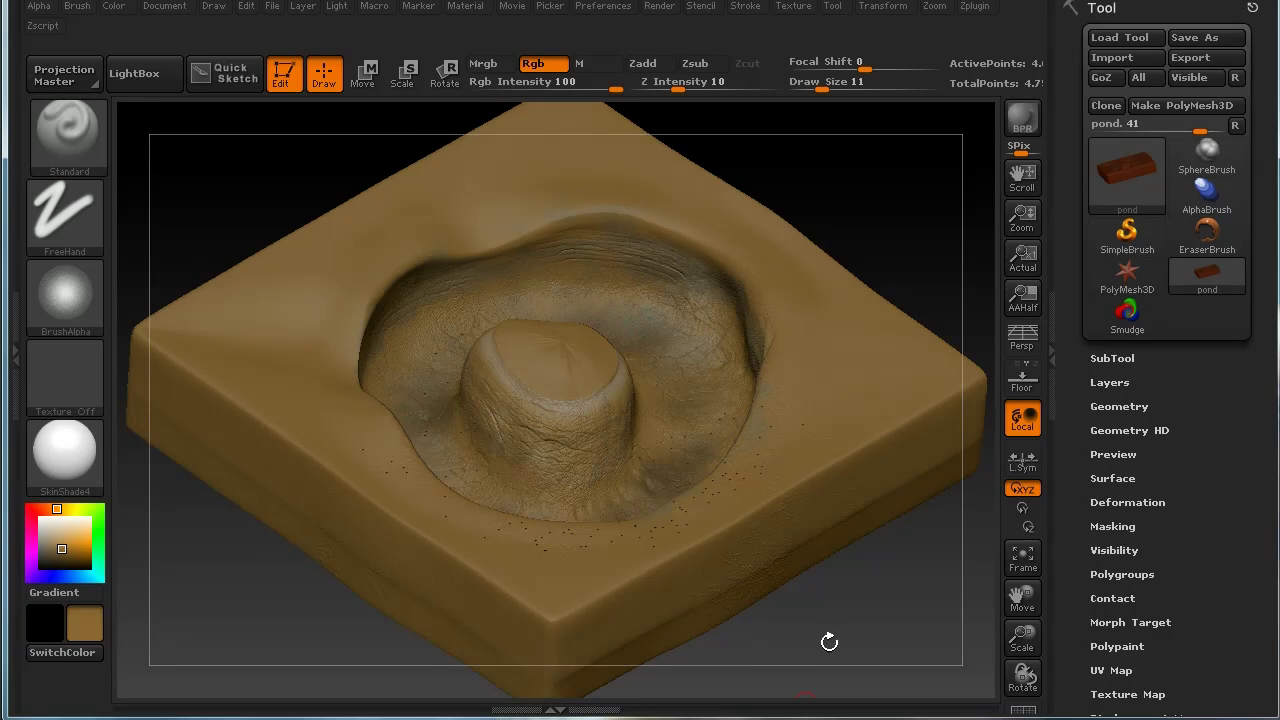
Step: Open Multi Map Exporter for the sculpted and painted pond and exclude the cavity map from the export
{"action": "left_click_drag", "start_coordinate": [826, 643], "coordinate": [889, 531]}
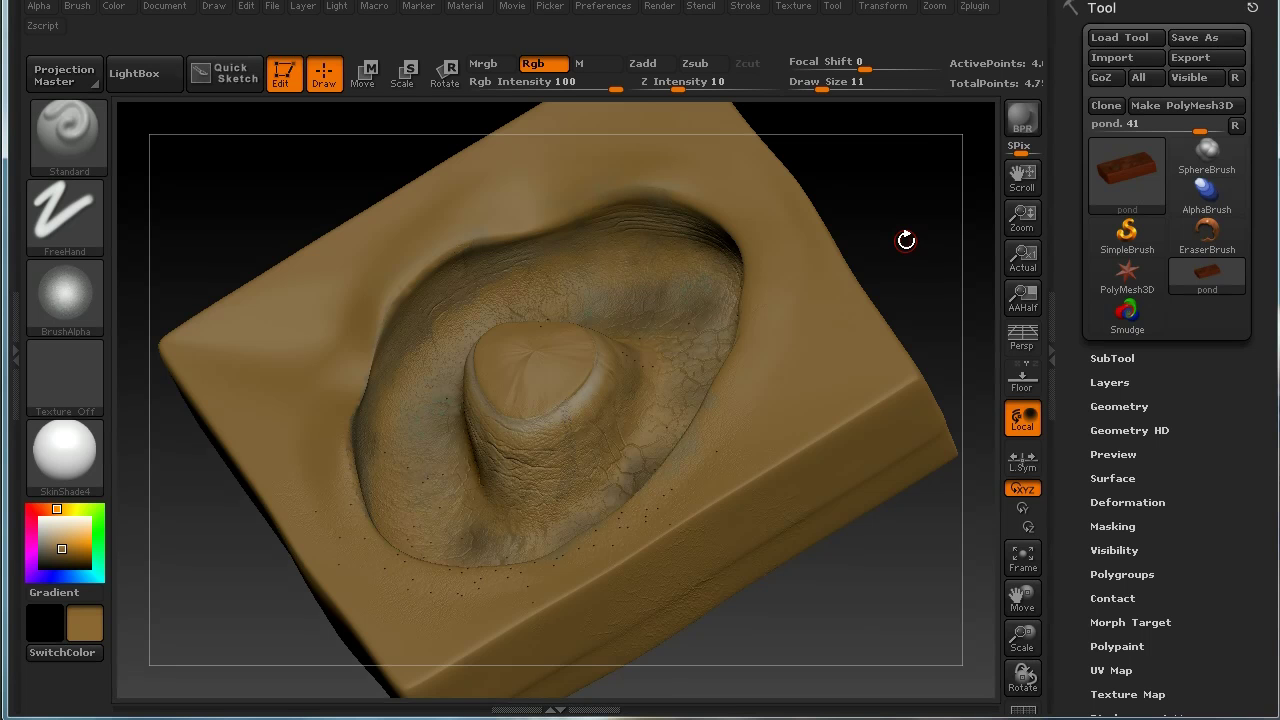
{"action": "left_click", "coordinate": [975, 8]}
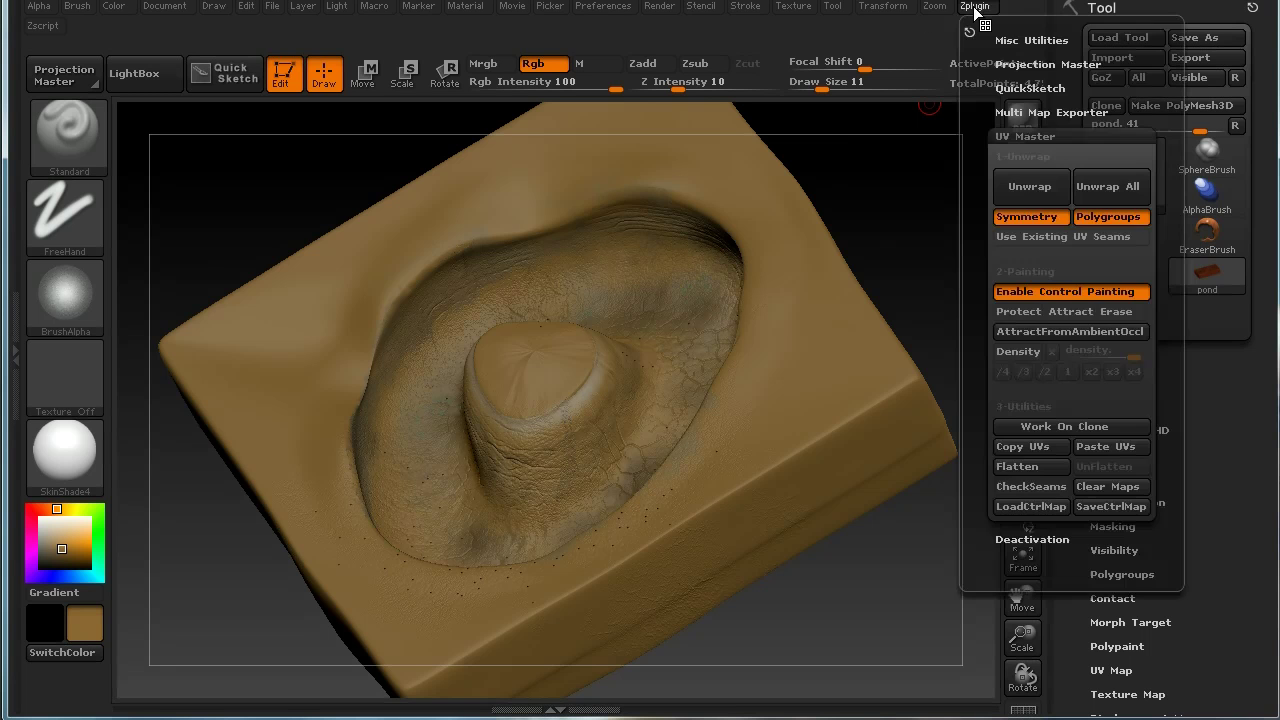
{"action": "left_click", "coordinate": [1025, 113]}
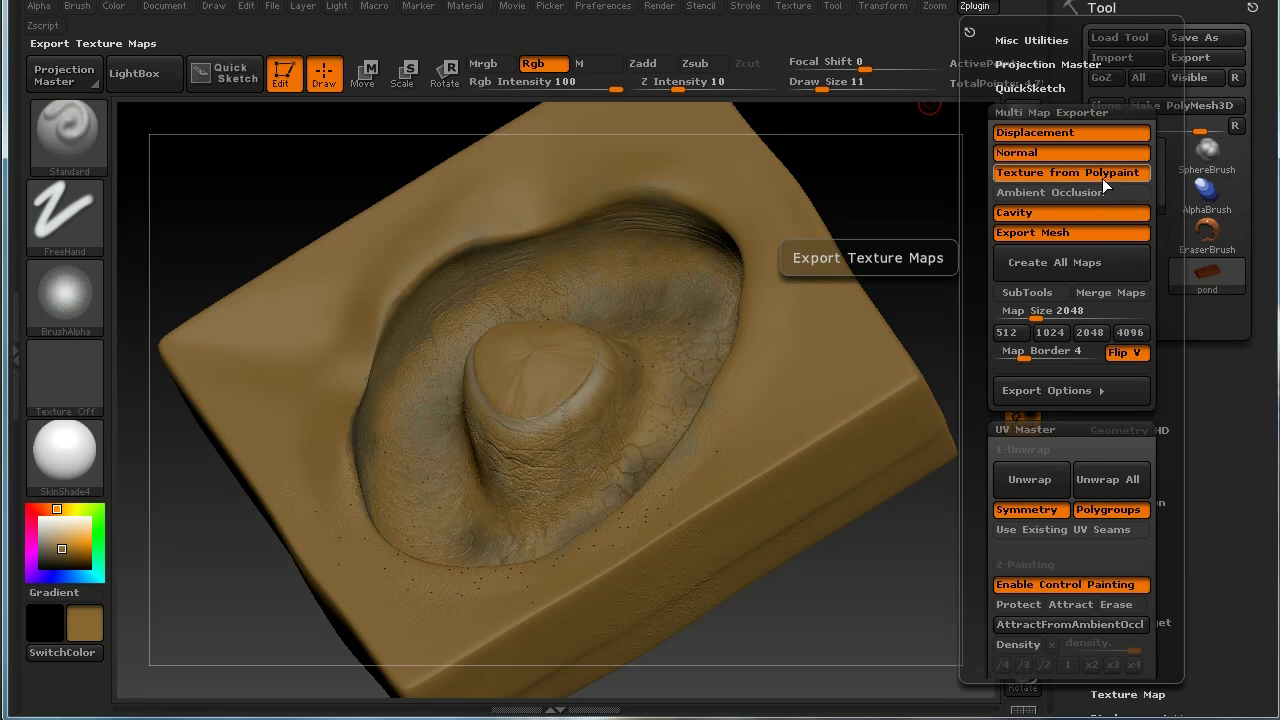
{"action": "left_click", "coordinate": [1024, 215]}
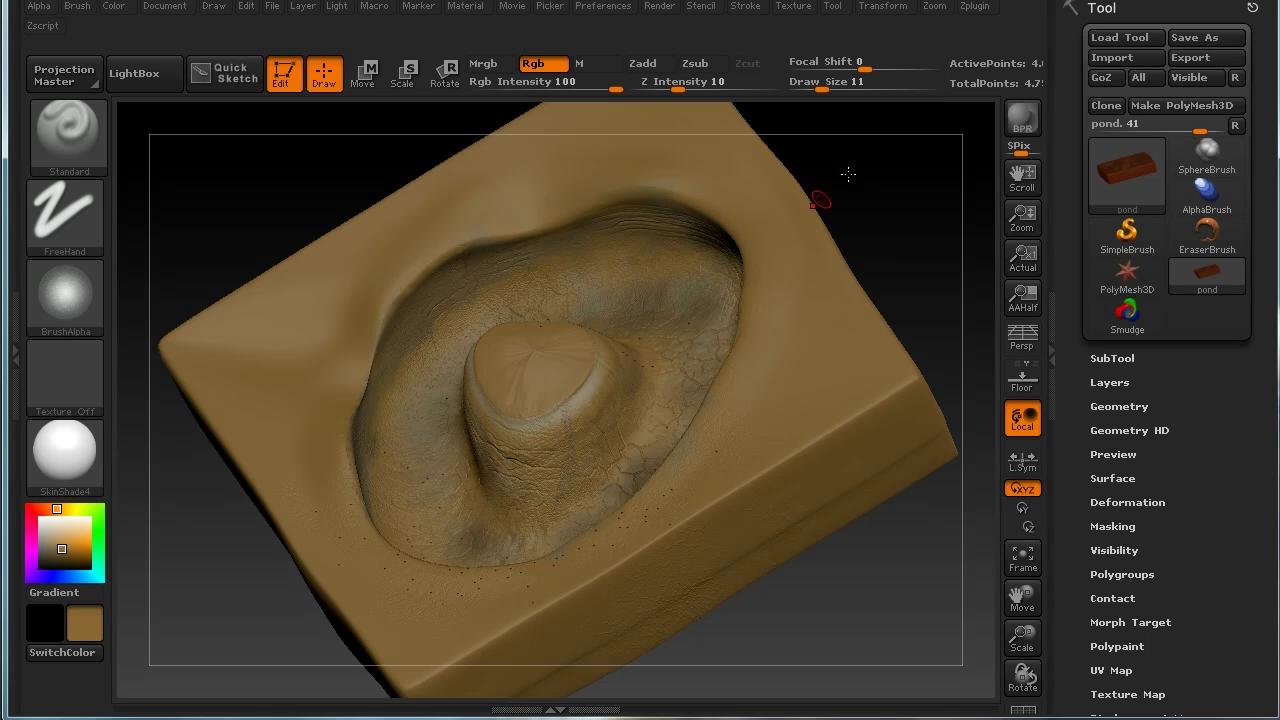
Step: Expand Multi Map Exporter's export options and turn off Tangent for the normal map, so it is created in world space
{"action": "left_click", "coordinate": [970, 7]}
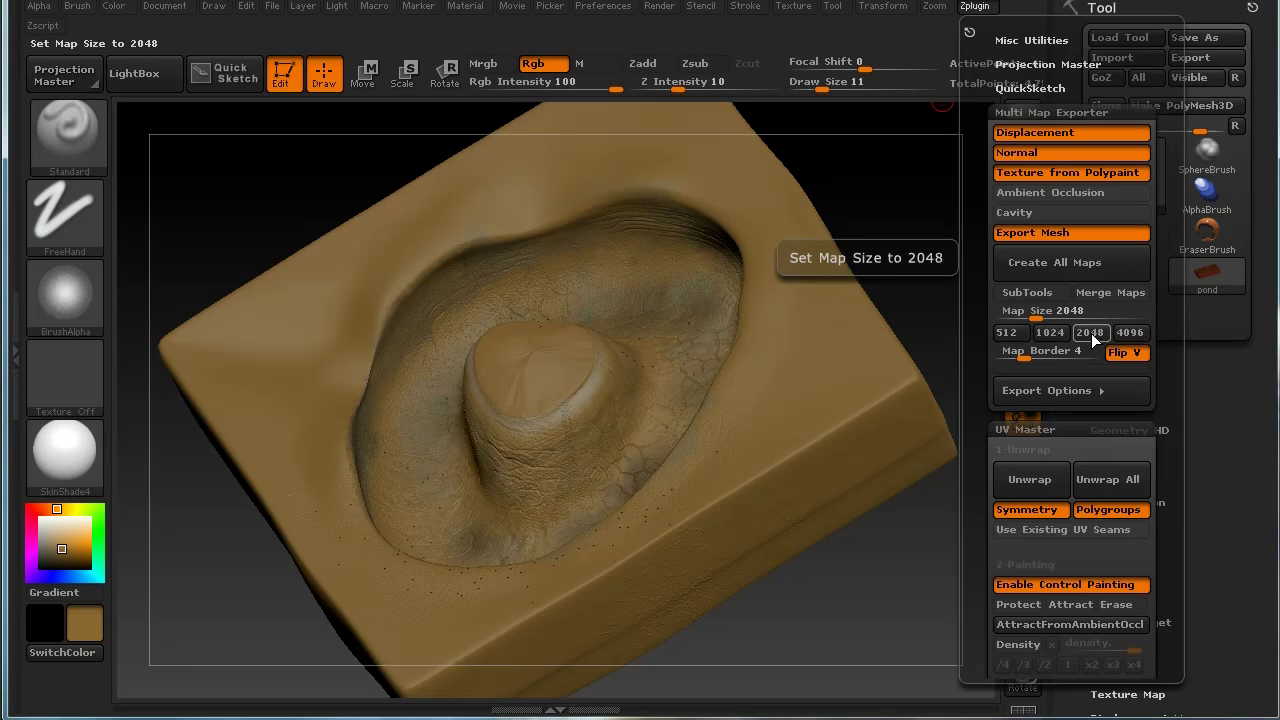
{"action": "left_click", "coordinate": [1050, 389]}
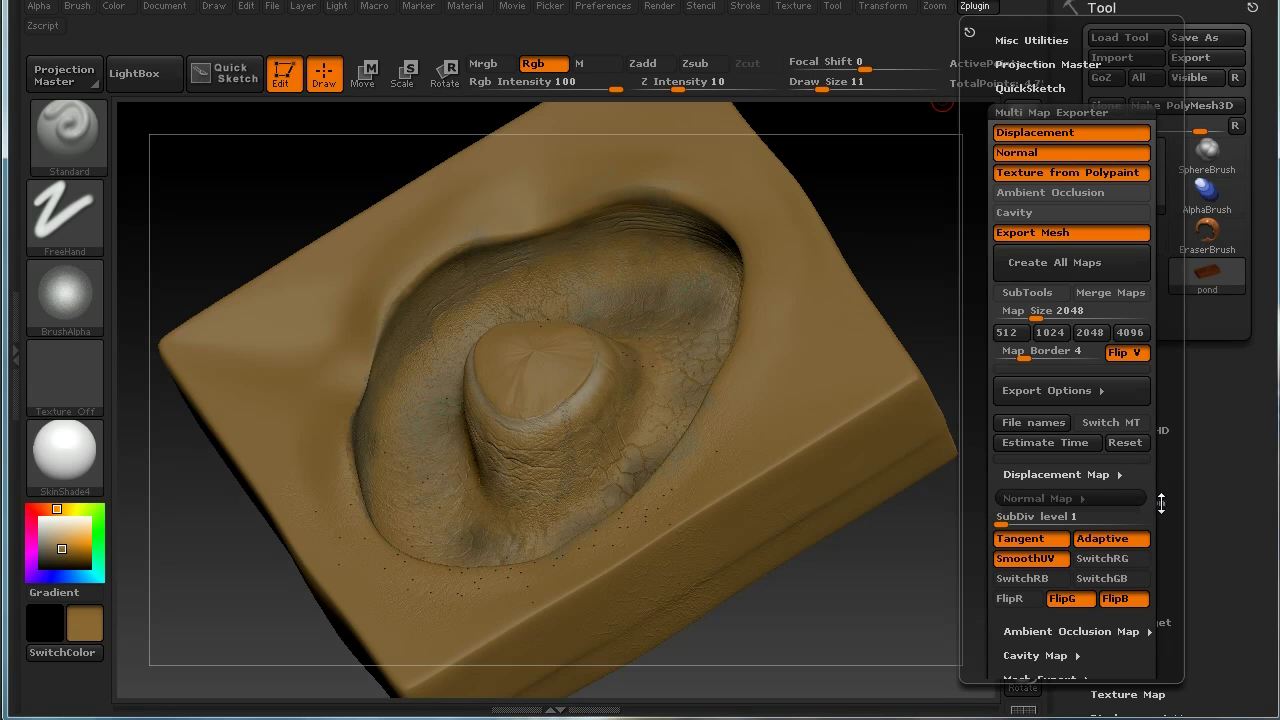
{"action": "scroll", "coordinate": [1155, 510], "scroll_direction": "down", "scroll_amount": 1}
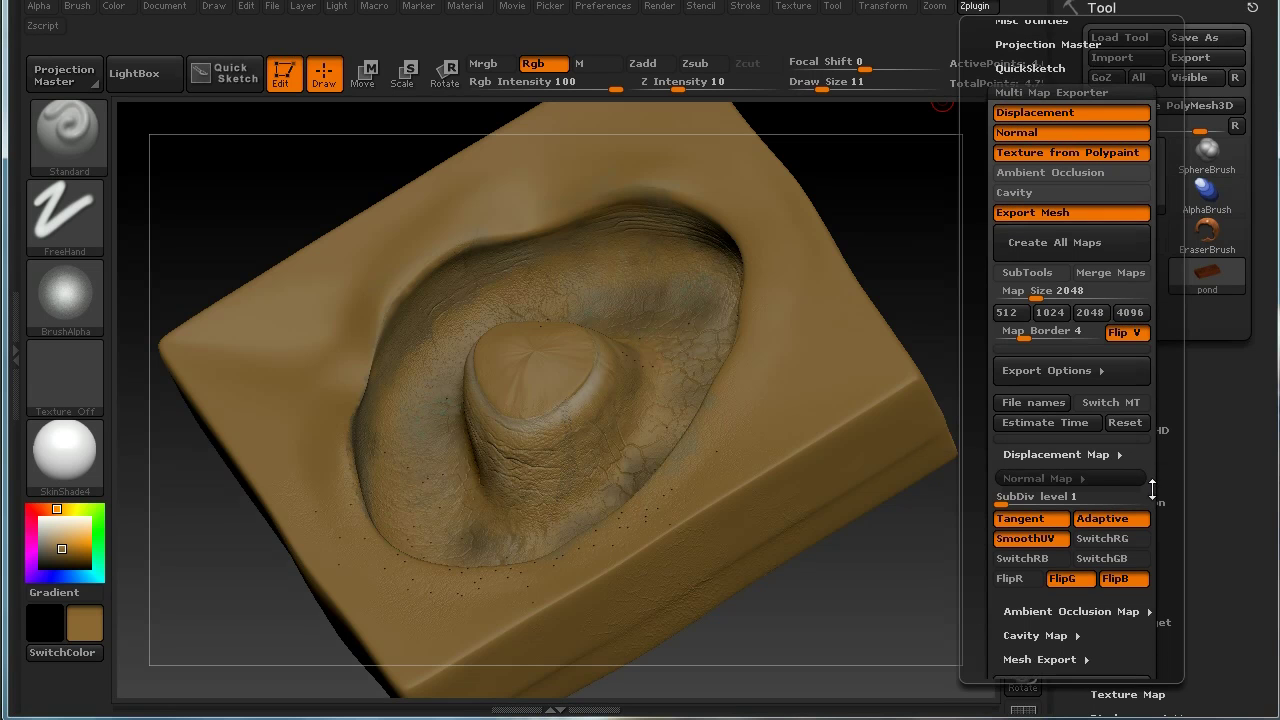
{"action": "left_click", "coordinate": [1069, 479]}
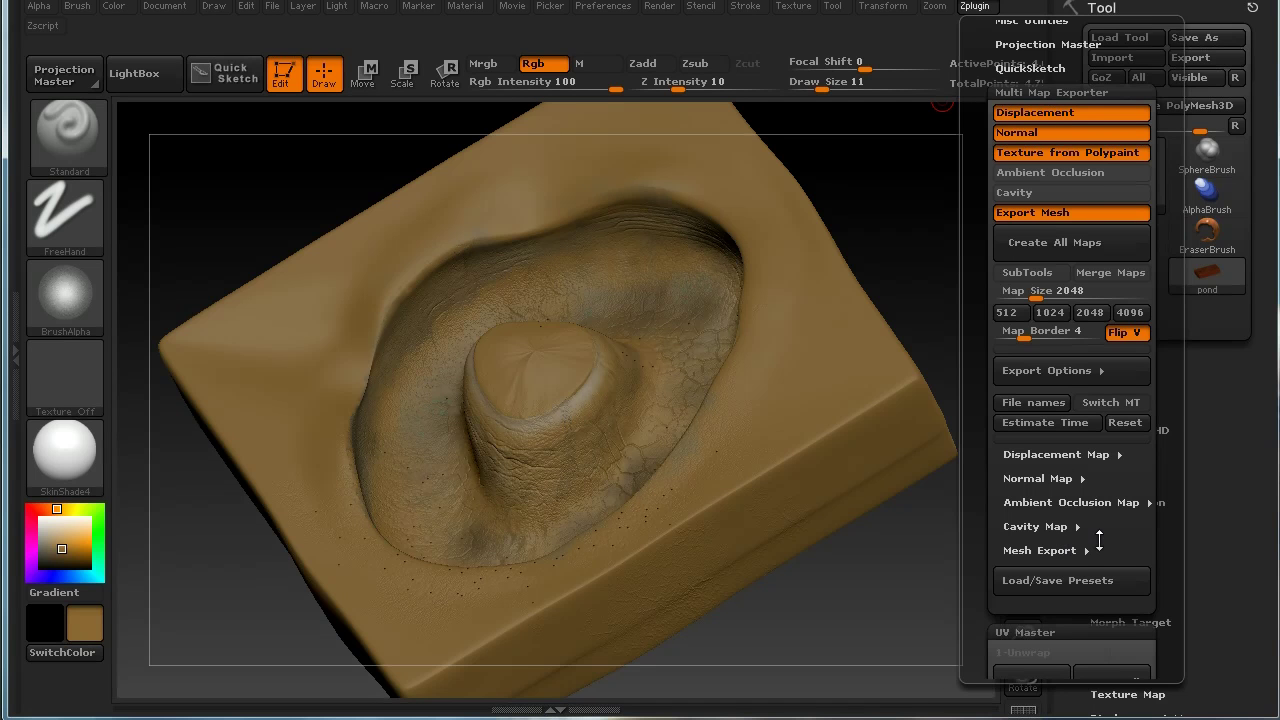
{"action": "left_click_drag", "start_coordinate": [1099, 540], "coordinate": [1096, 470]}
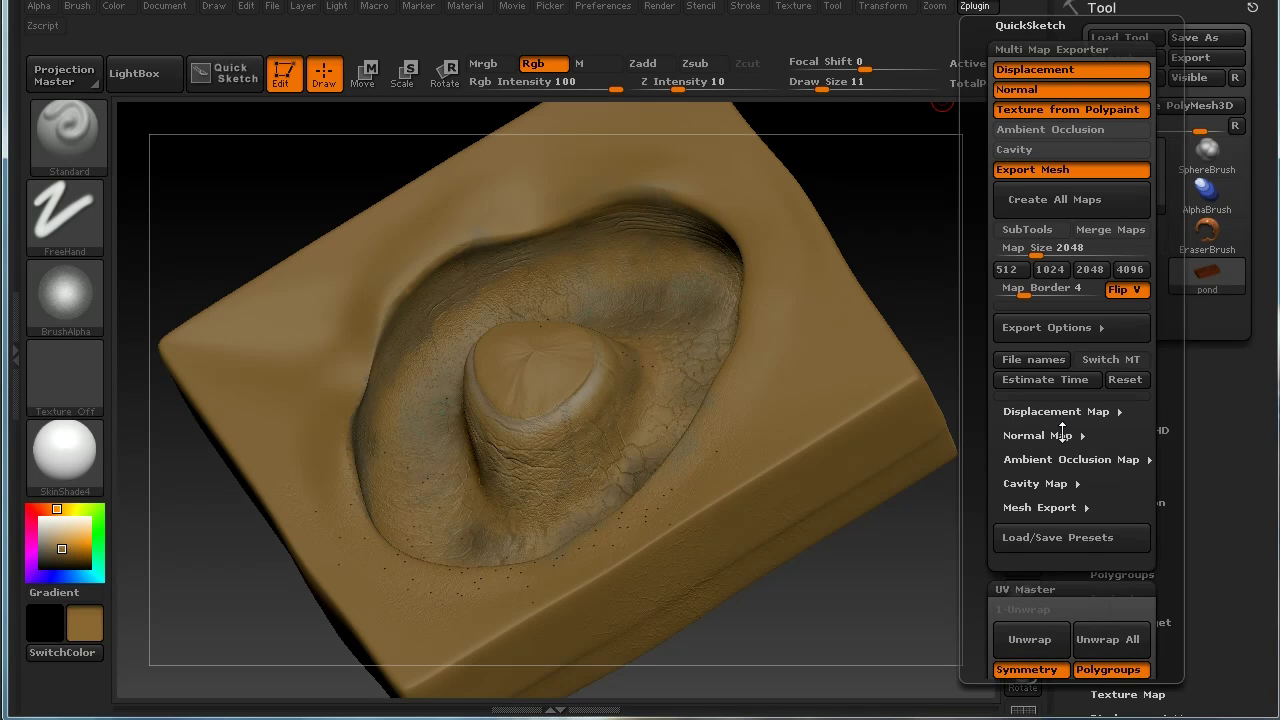
{"action": "left_click", "coordinate": [1062, 435]}
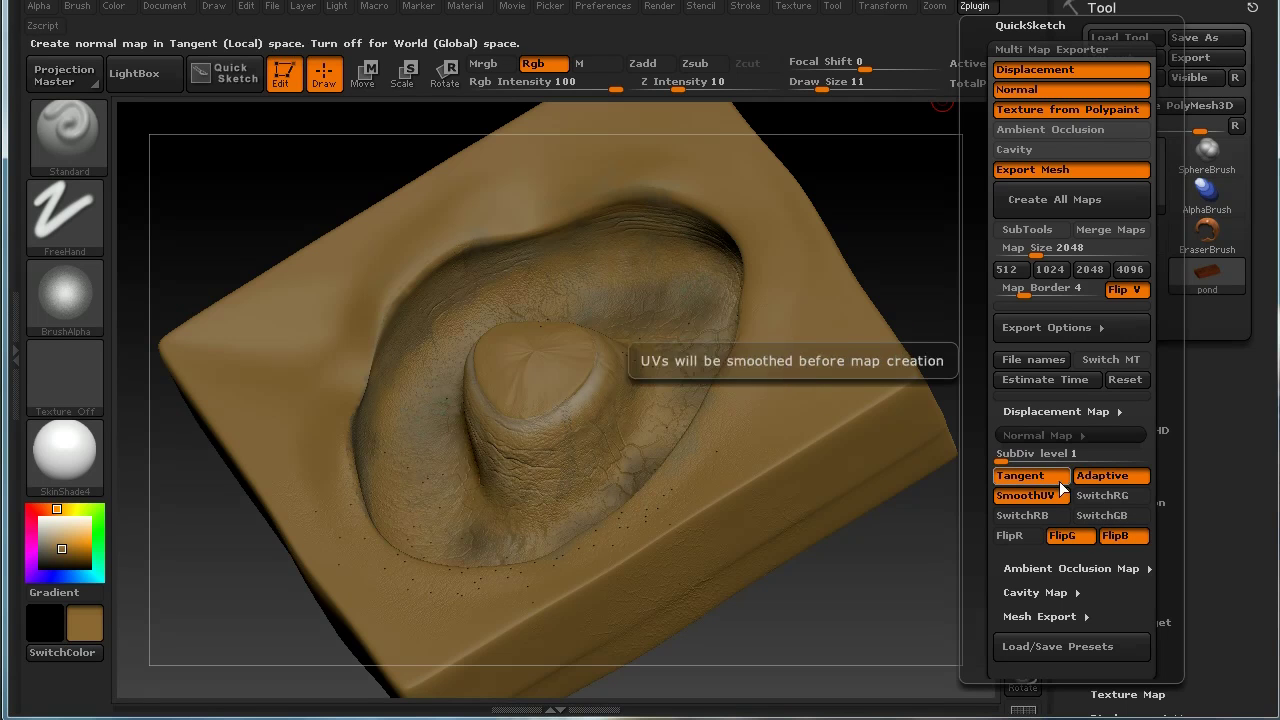
{"action": "left_click", "coordinate": [1046, 477]}
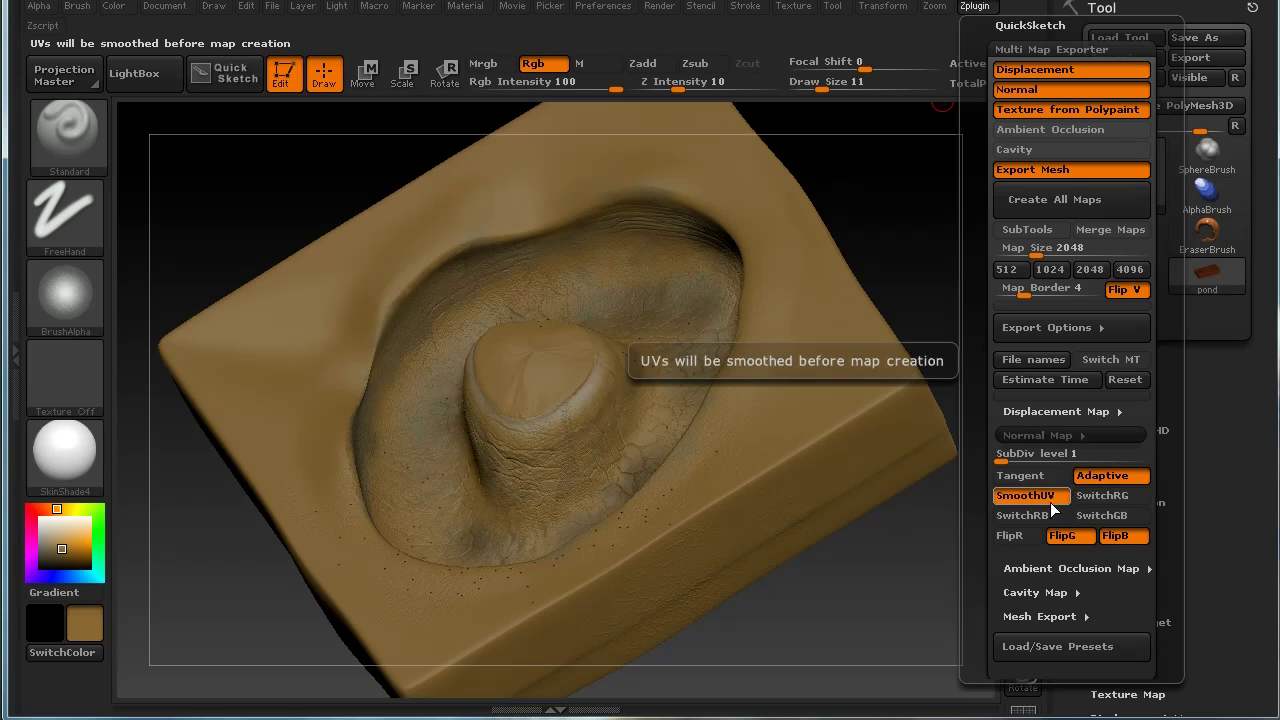
{"action": "left_click", "coordinate": [1042, 436]}
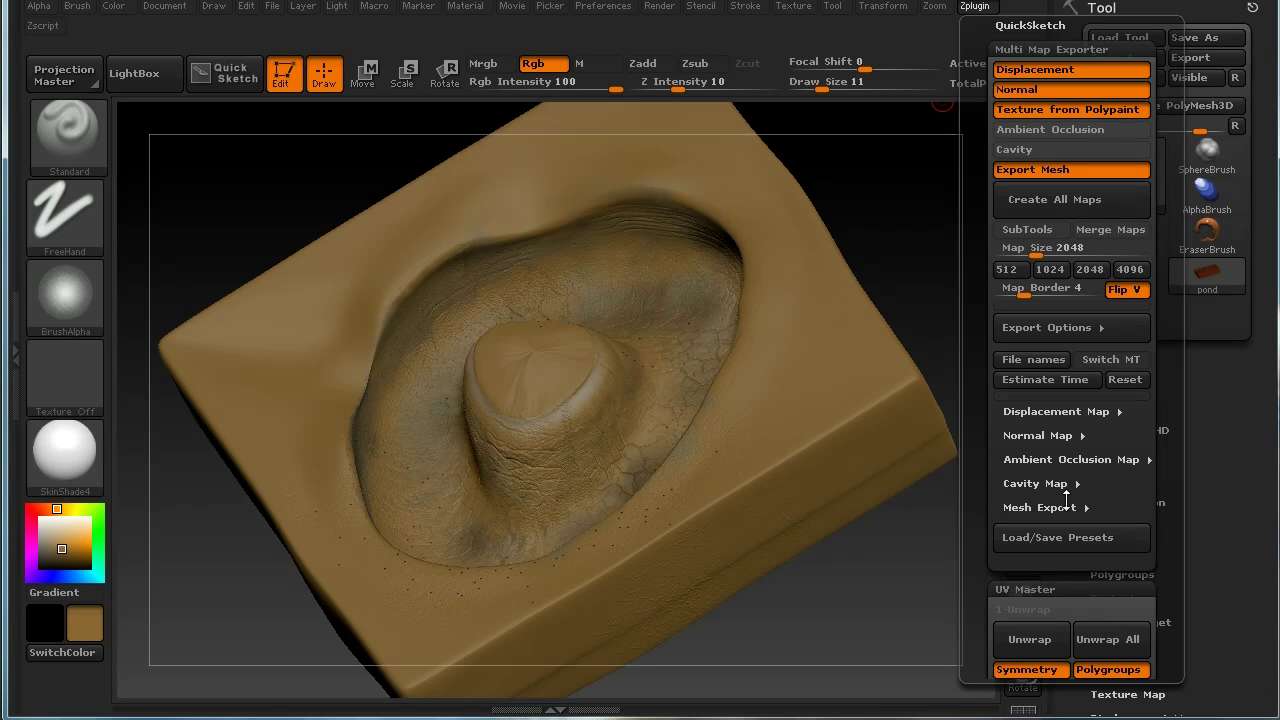
Step: Create all the selected maps and save them as pond.tif in the img folder
{"action": "left_click", "coordinate": [1050, 200]}
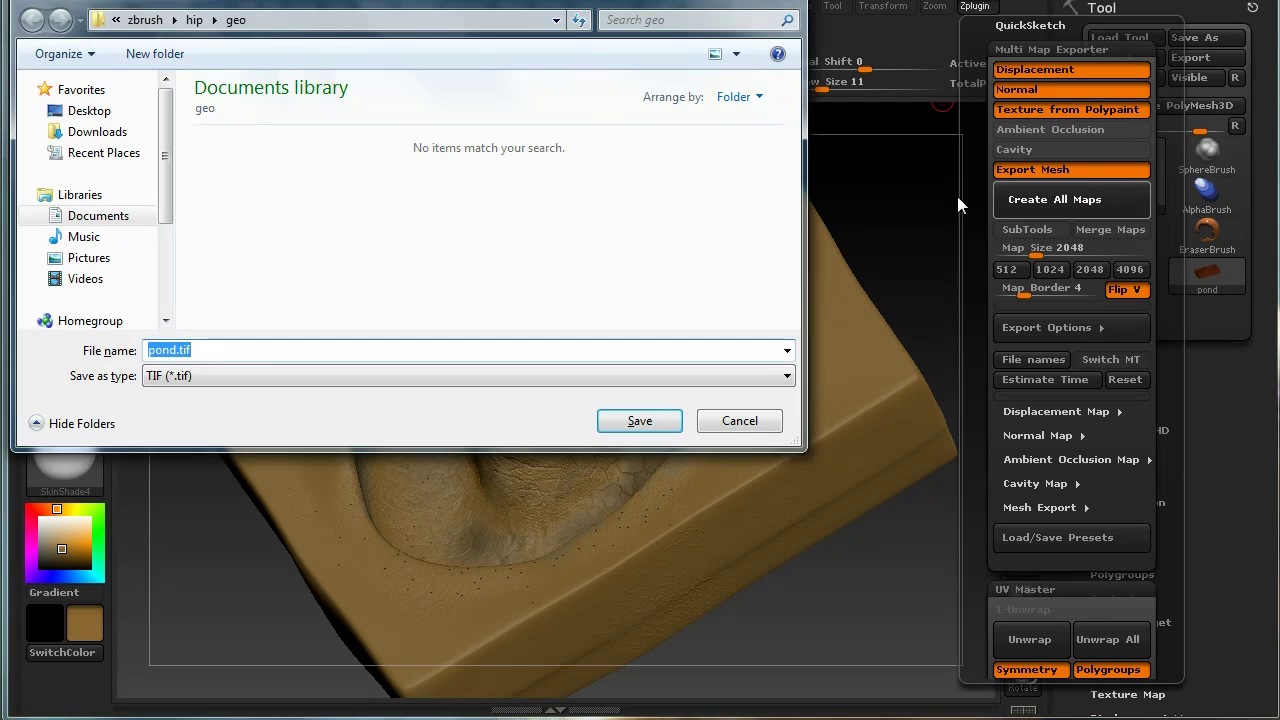
{"action": "left_click", "coordinate": [194, 19]}
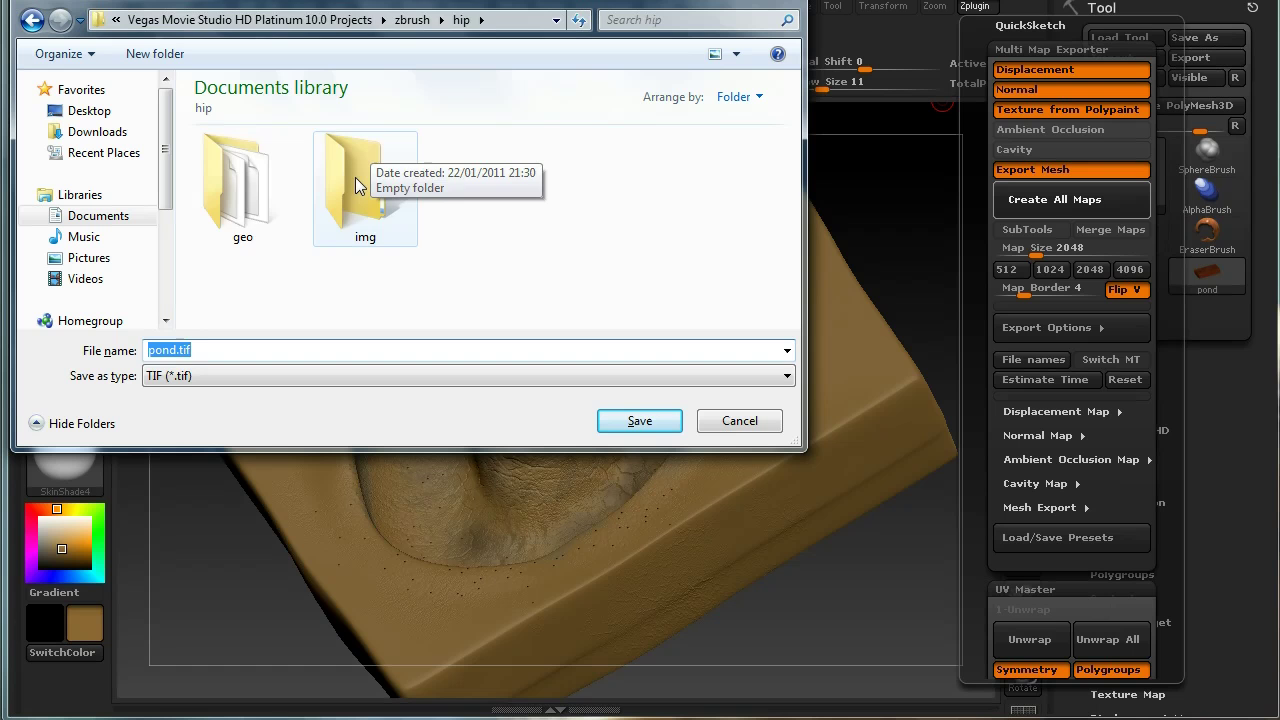
{"action": "double_click", "coordinate": [357, 178]}
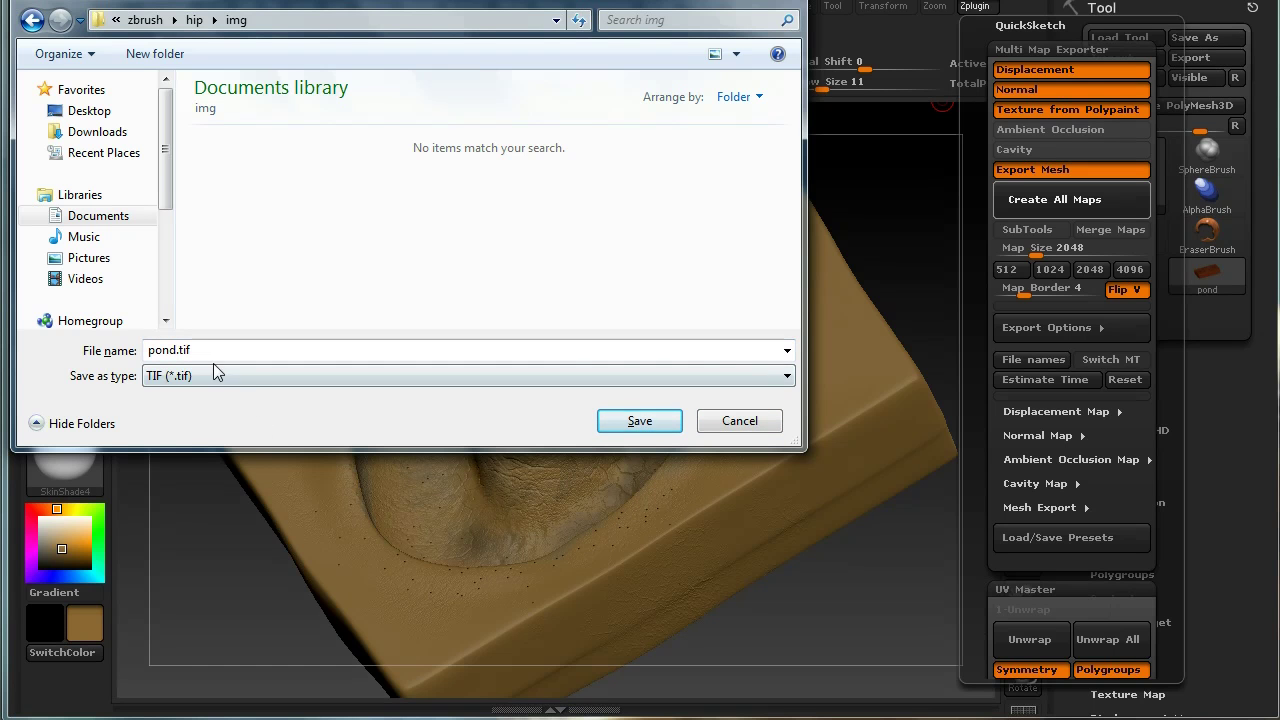
{"action": "left_click", "coordinate": [640, 420]}
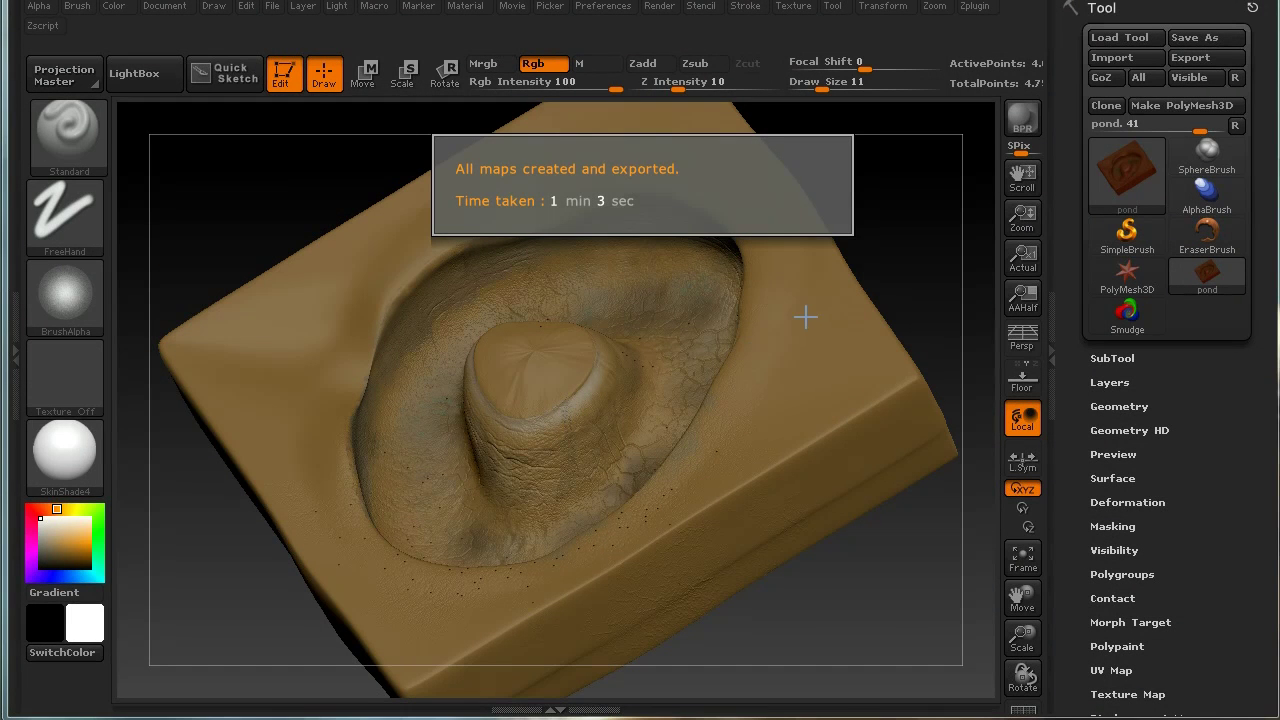
{"action": "key", "text": "c"}
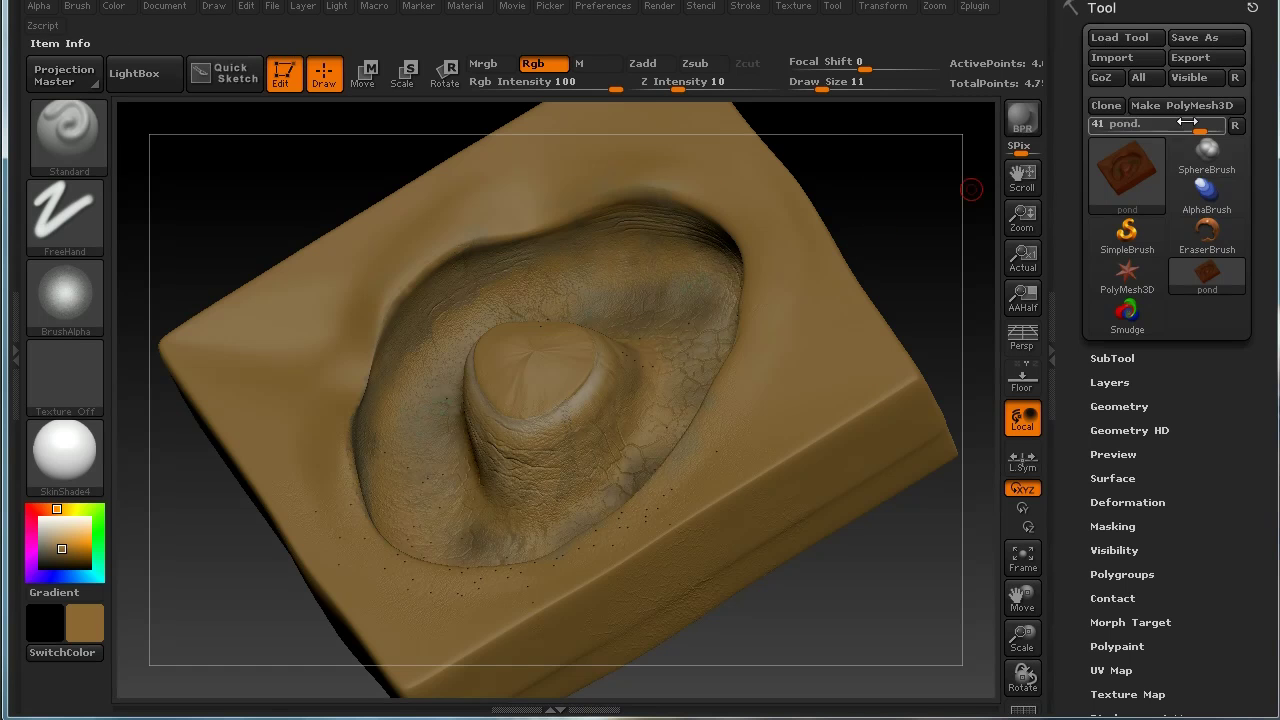
Step: Save the sculpted pond tool as pond.ZTL in the geo folder, overwriting the existing file
{"action": "left_click", "coordinate": [1178, 37]}
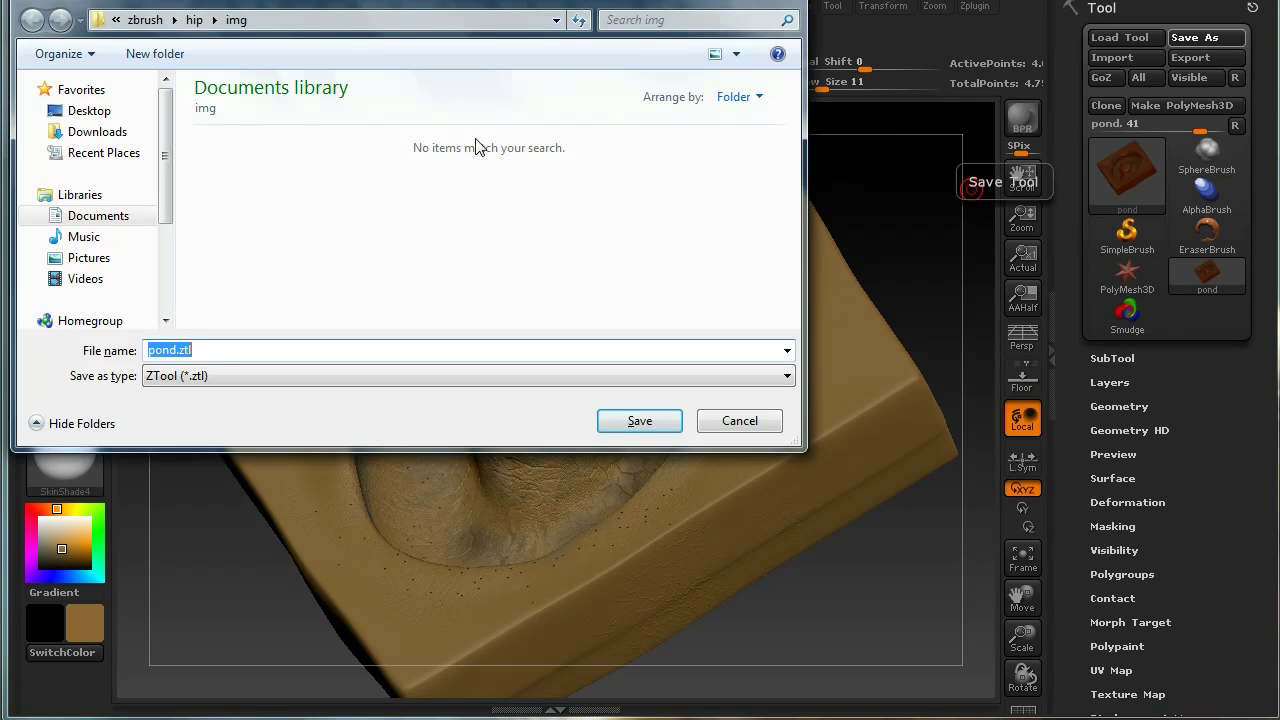
{"action": "left_click", "coordinate": [193, 19]}
{"action": "double_click", "coordinate": [229, 170]}
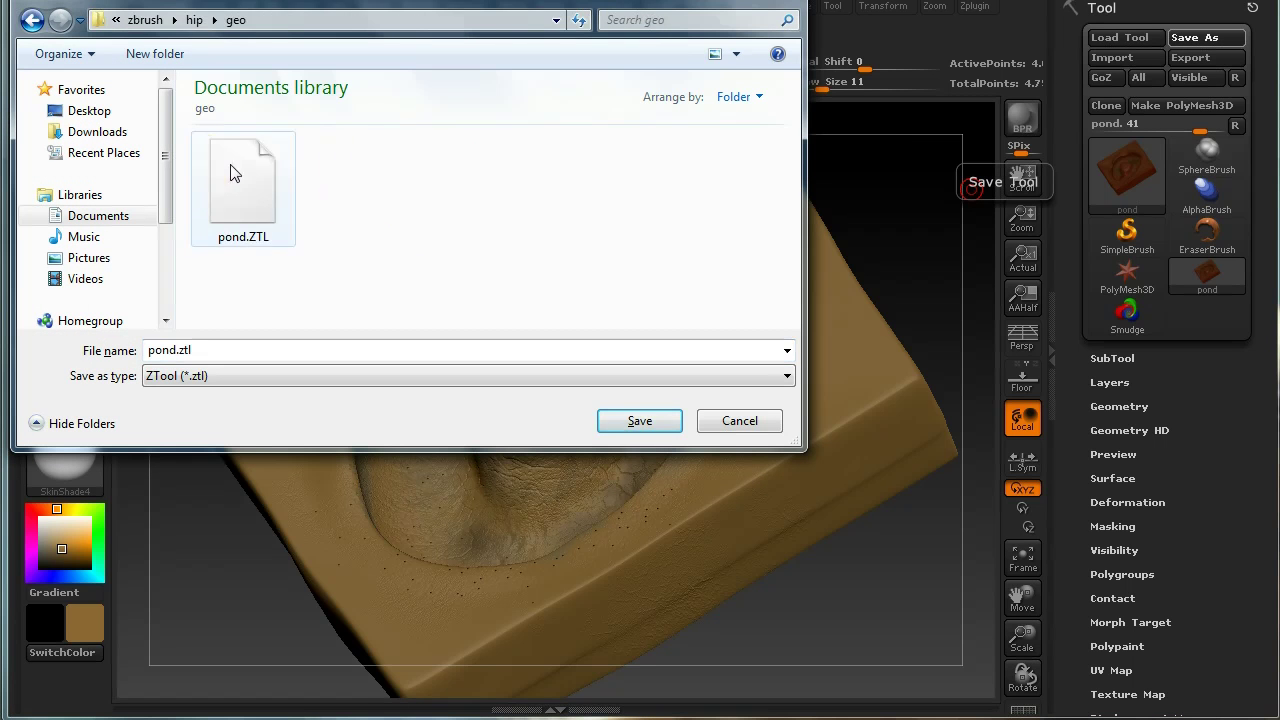
{"action": "left_click", "coordinate": [247, 199]}
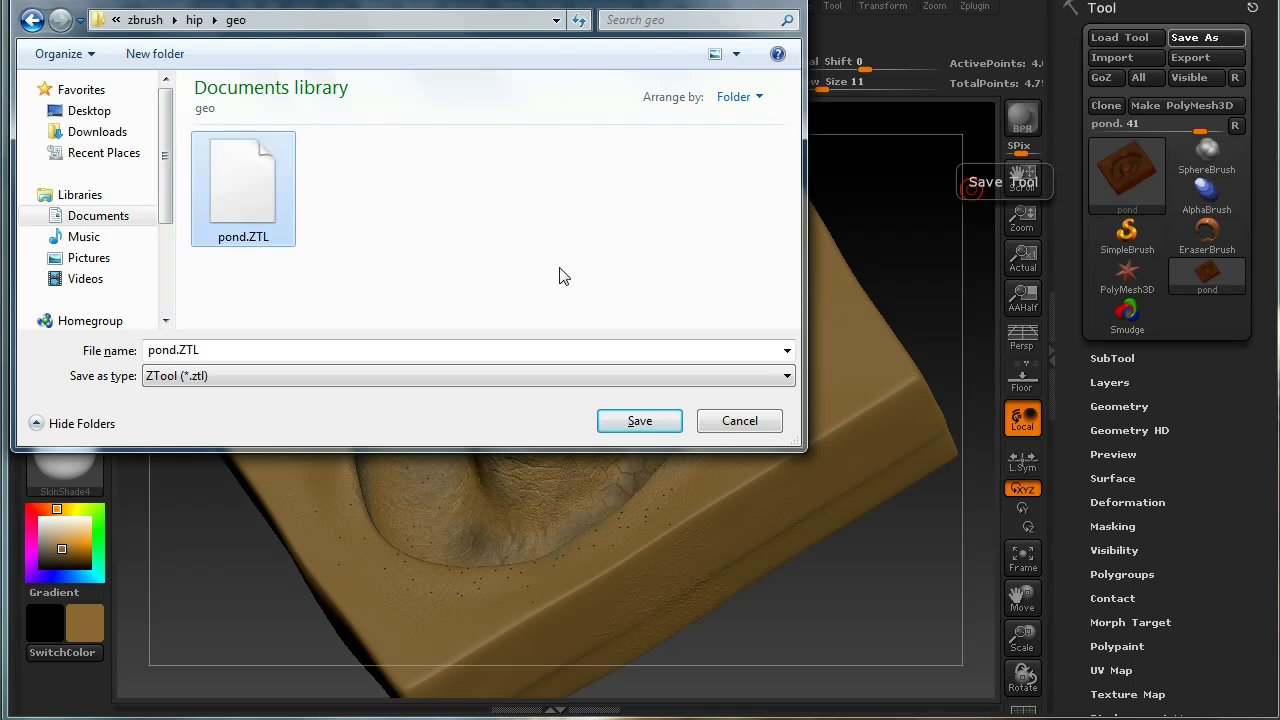
{"action": "left_click", "coordinate": [640, 424]}
{"action": "left_click", "coordinate": [840, 416]}
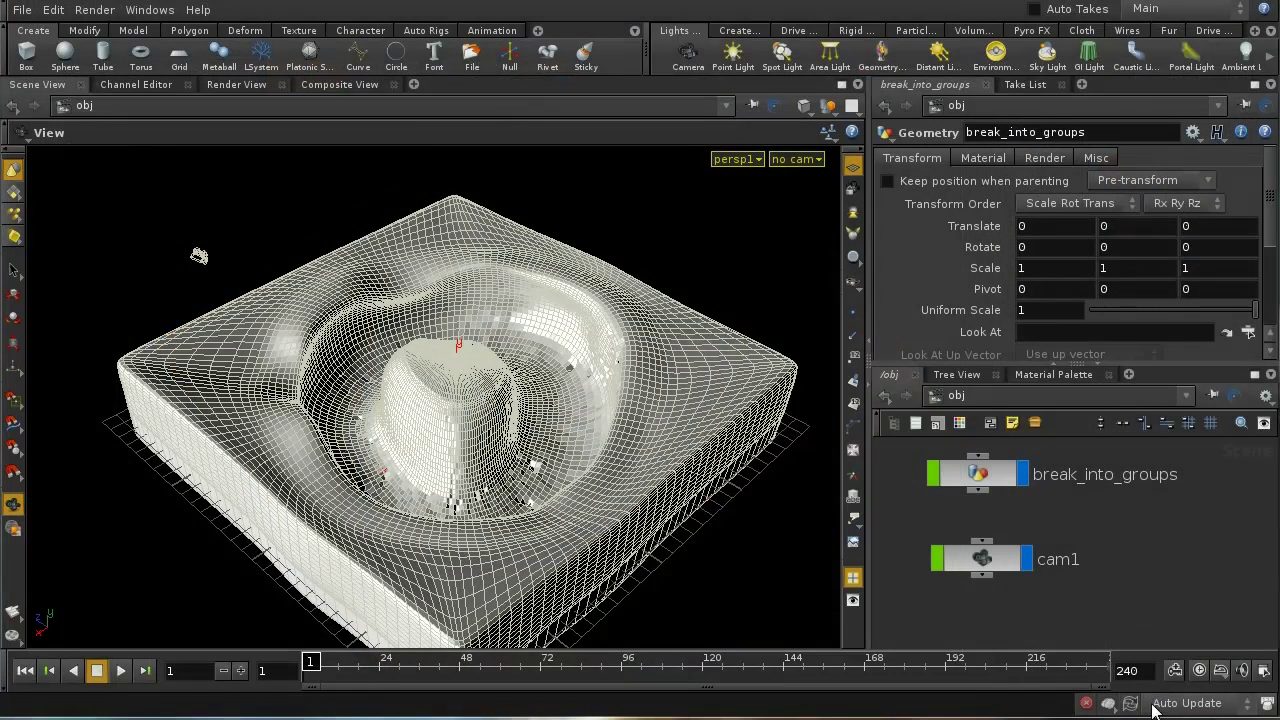
Step: Switch to Houdini, delete the break_into_groups object and add a Geometry object named new_mesh
{"action": "middle_click_drag", "start_coordinate": [1143, 560], "coordinate": [1114, 491]}
{"action": "left_click", "coordinate": [1079, 481]}
{"action": "key", "text": "Tab"}
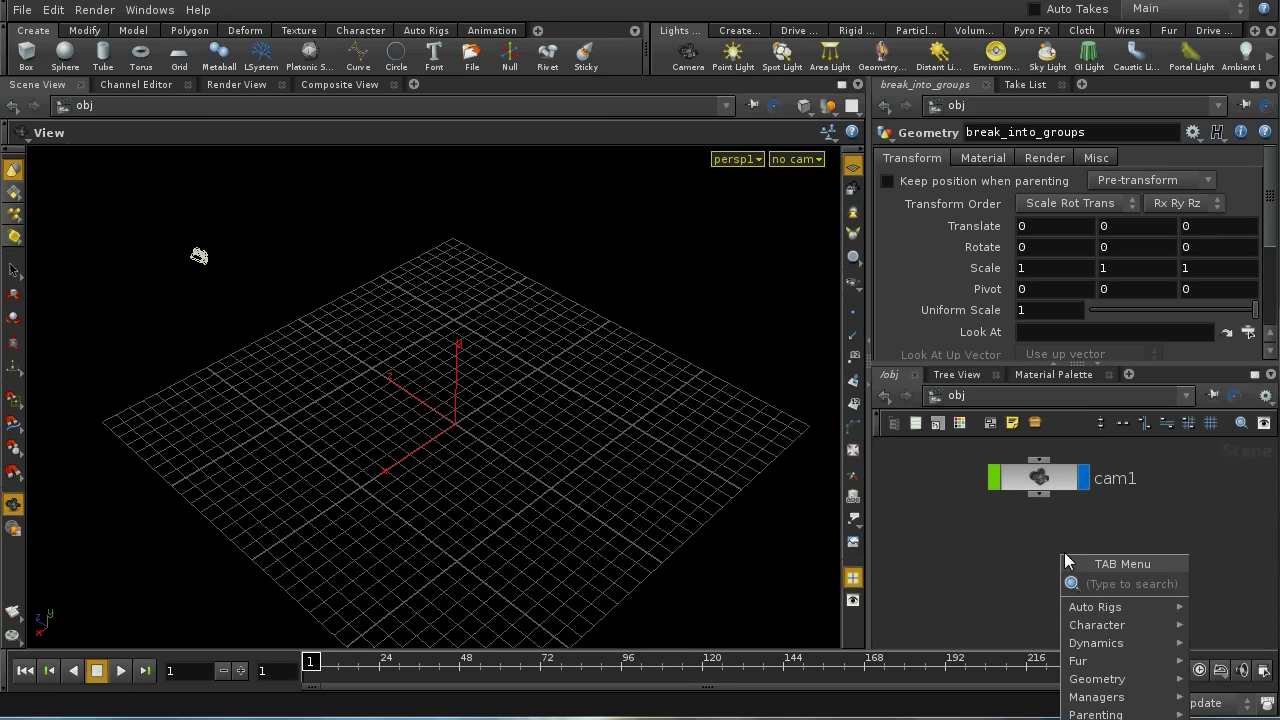
{"action": "type", "text": "geo"}
{"action": "left_click", "coordinate": [1250, 584]}
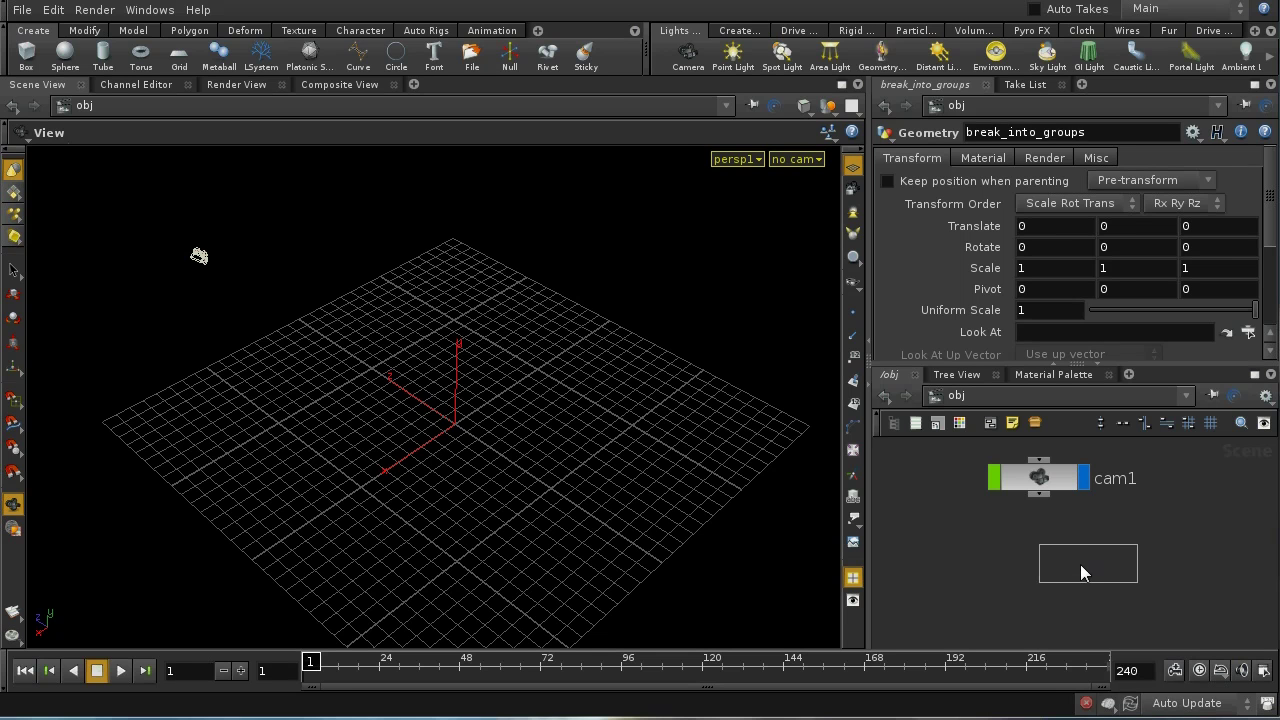
{"action": "left_click", "coordinate": [1044, 558]}
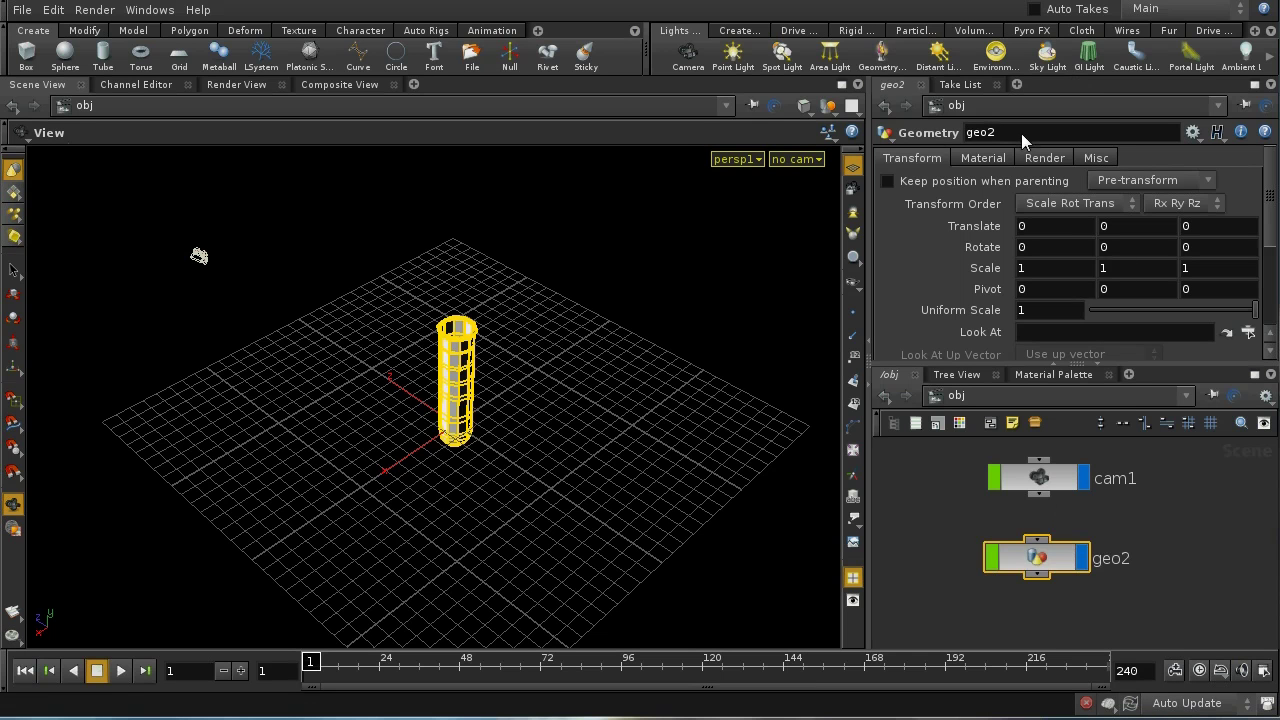
{"action": "type", "text": "new_mesh"}
{"action": "key", "text": "Return"}
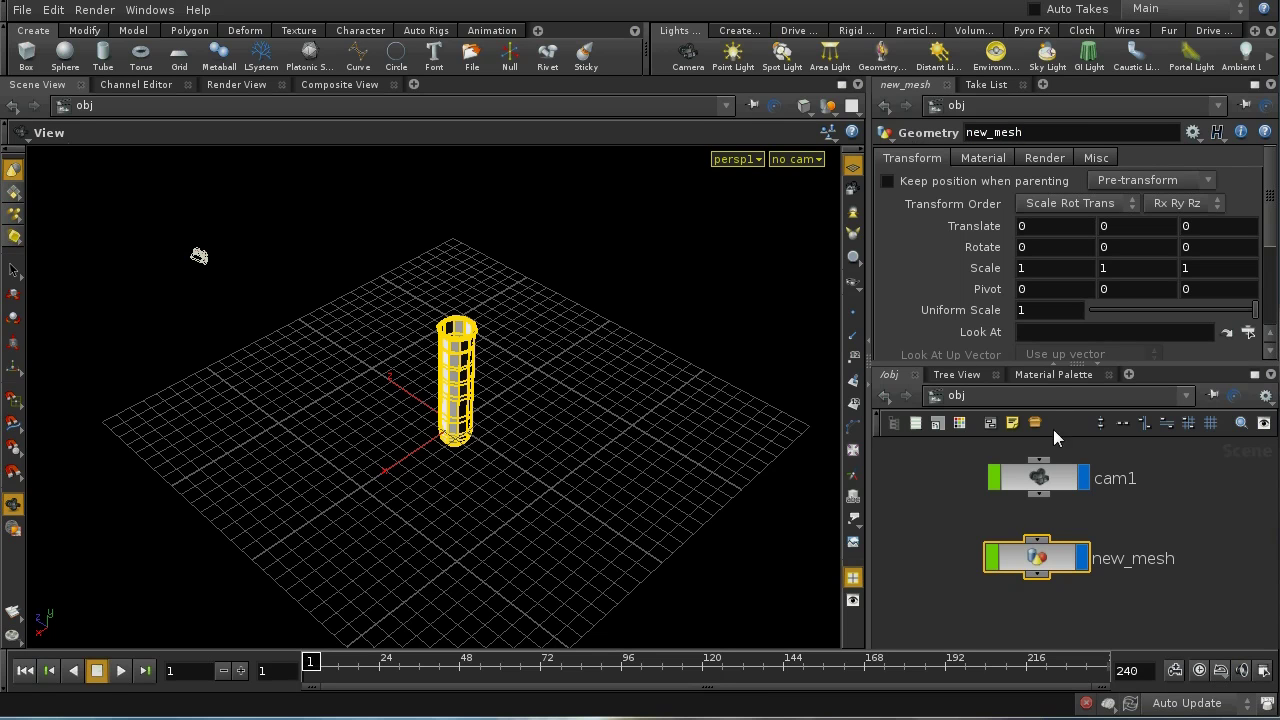
Step: Load $HIP/img/pond.OBJ into the file node inside new_mesh and check the node's geometry information
{"action": "double_click", "coordinate": [1036, 557]}
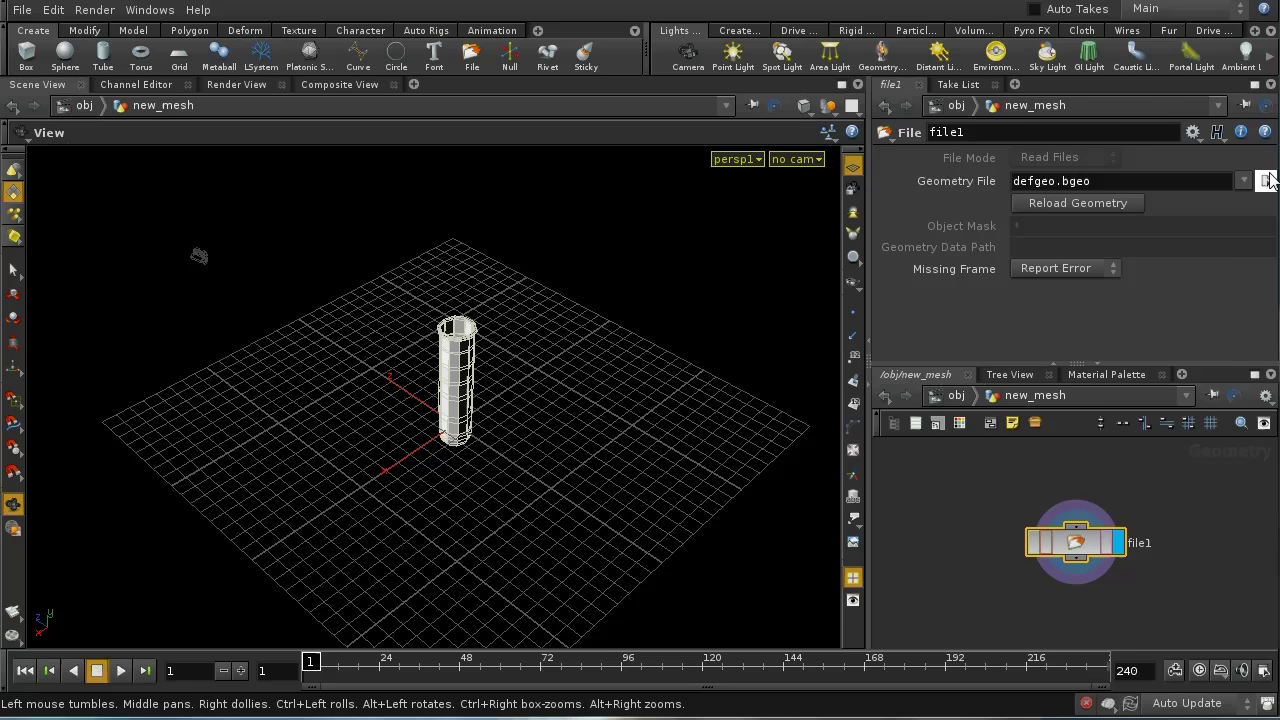
{"action": "left_click", "coordinate": [1267, 180]}
{"action": "left_click_drag", "start_coordinate": [1127, 30], "coordinate": [812, 40]}
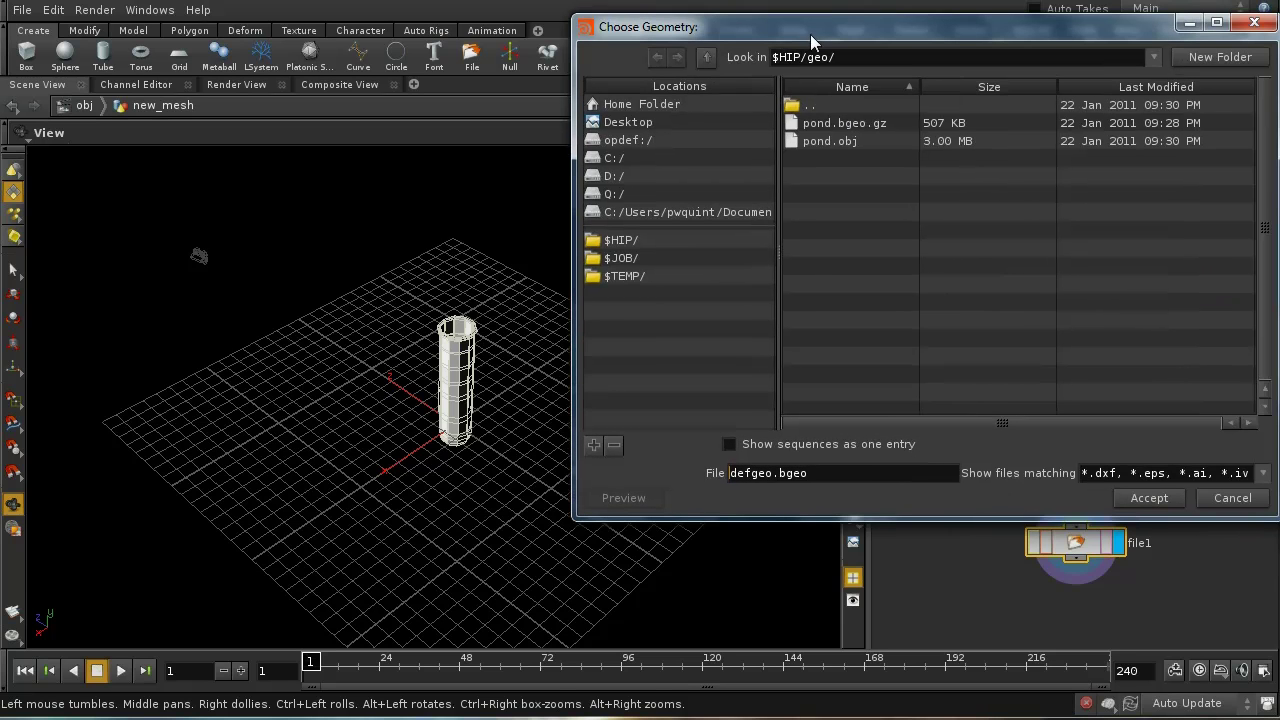
{"action": "double_click", "coordinate": [815, 105]}
{"action": "double_click", "coordinate": [828, 141]}
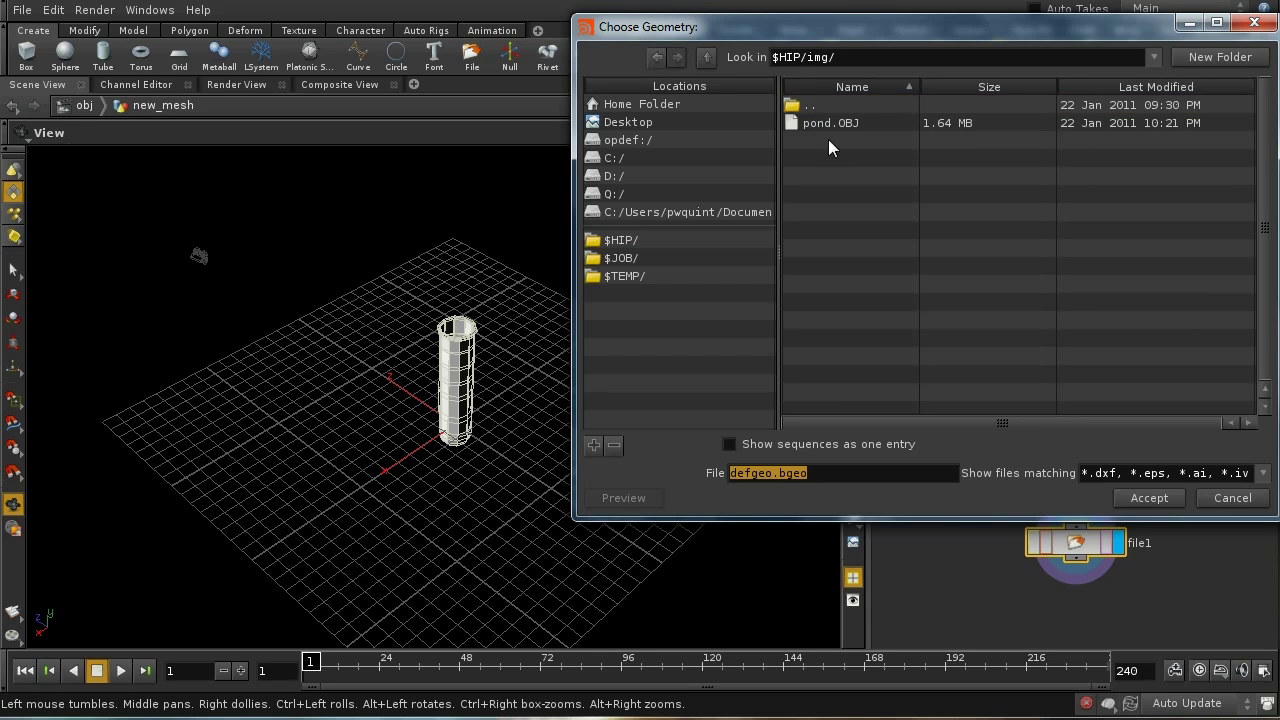
{"action": "left_click", "coordinate": [863, 122]}
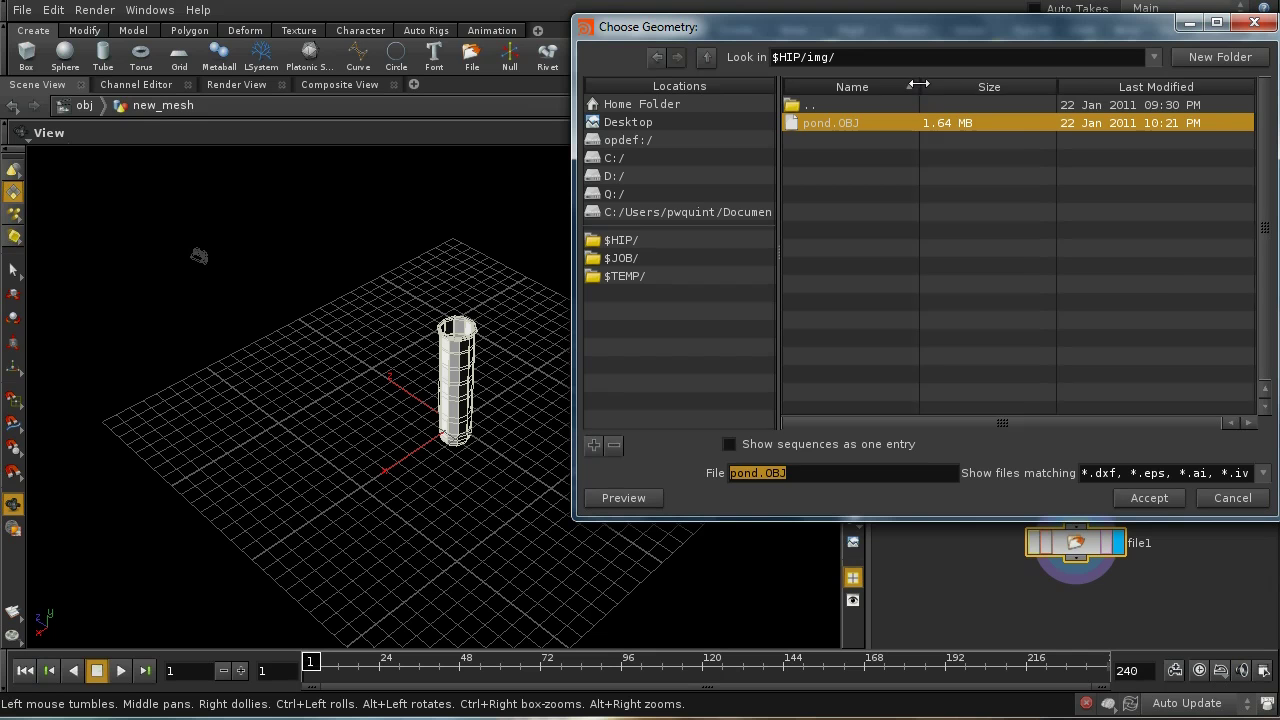
{"action": "left_click_drag", "start_coordinate": [918, 84], "coordinate": [1027, 86]}
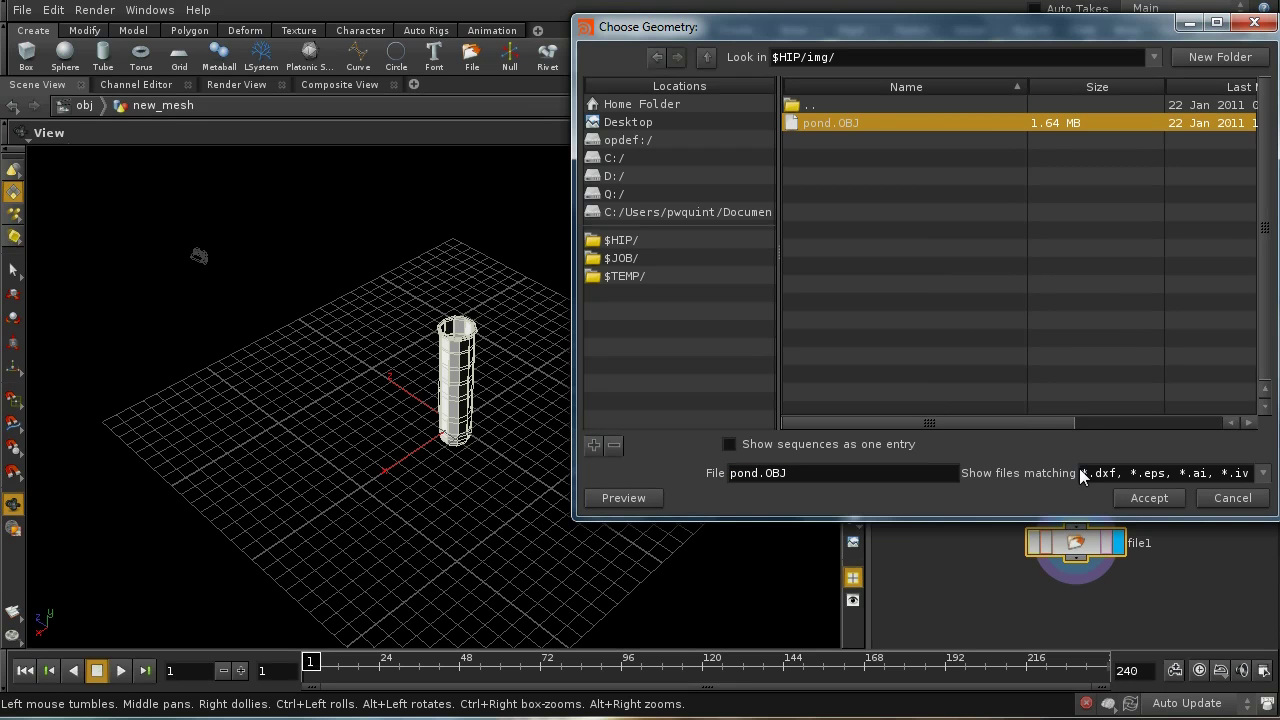
{"action": "left_click_drag", "start_coordinate": [1048, 427], "coordinate": [1195, 422]}
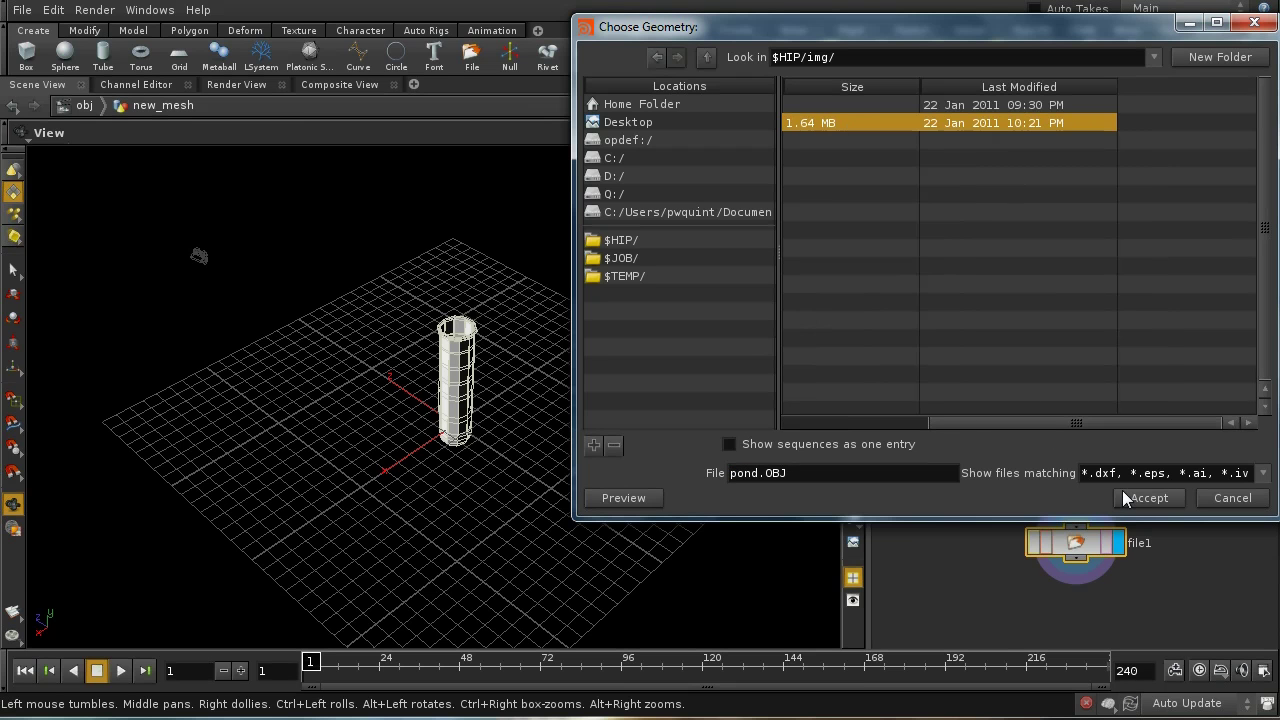
{"action": "left_click", "coordinate": [1122, 490]}
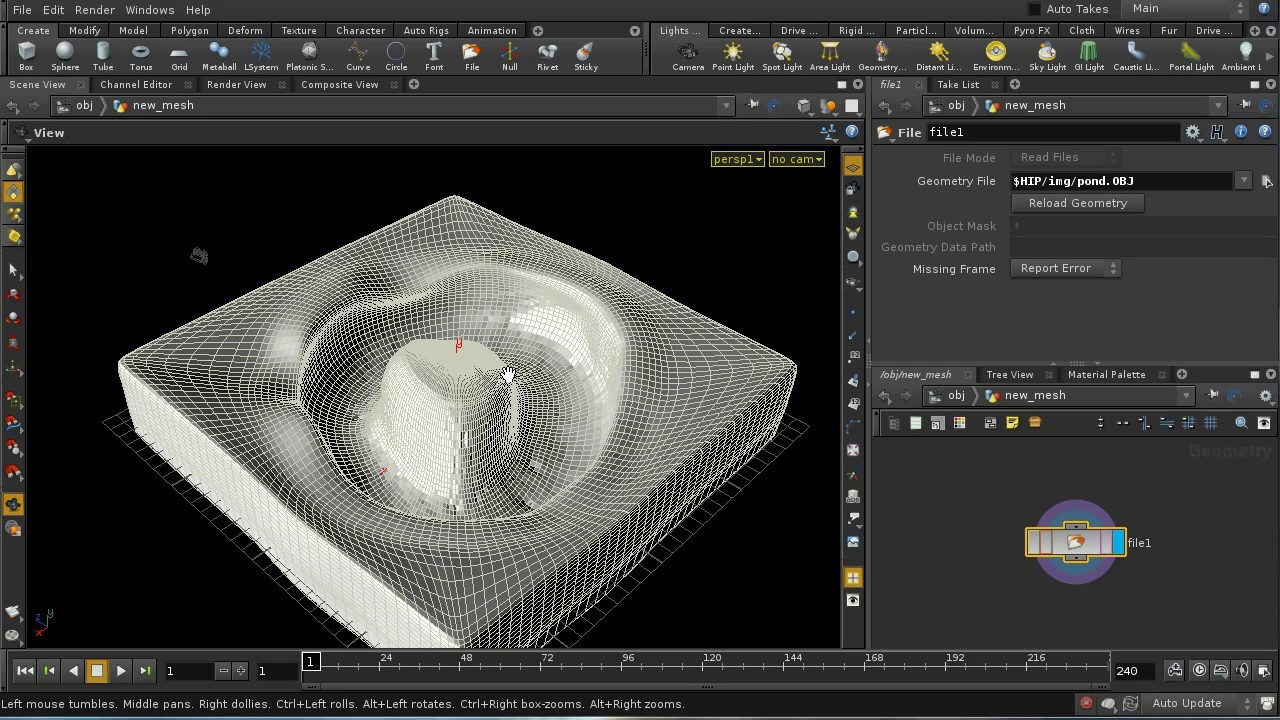
{"action": "middle_click_drag", "start_coordinate": [1077, 545], "coordinate": [1143, 673]}
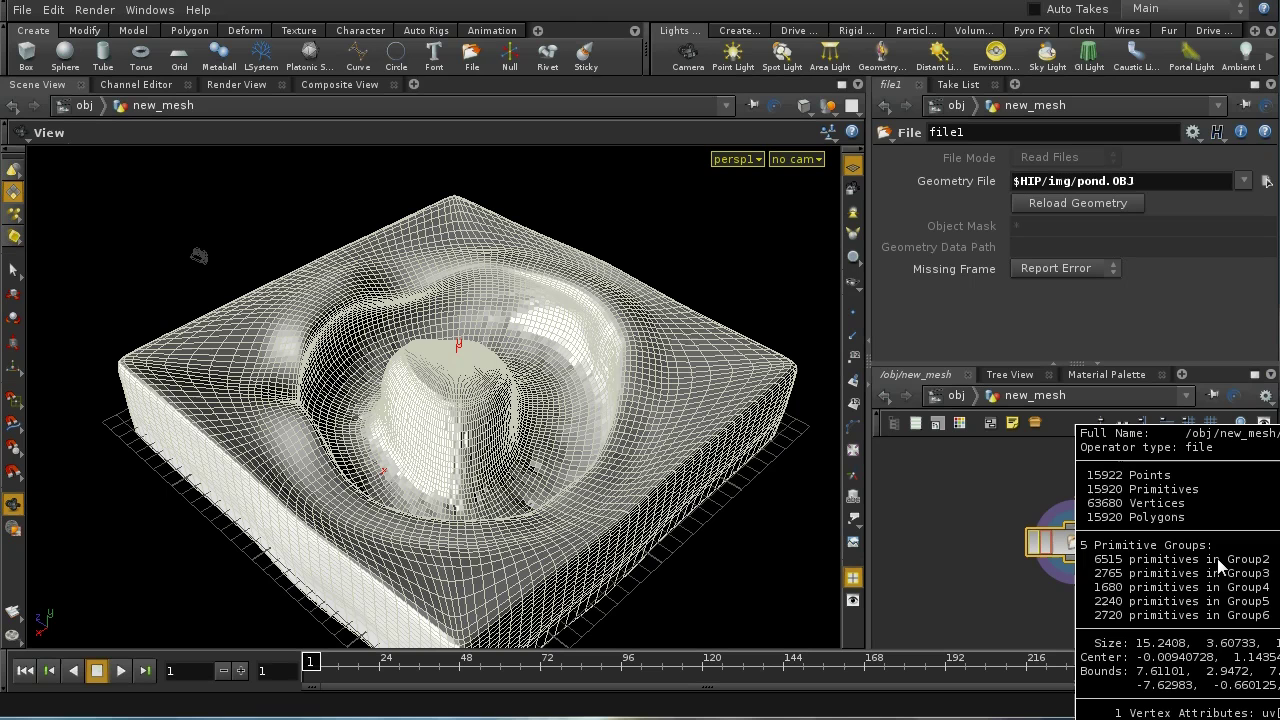
{"action": "middle_click_drag", "start_coordinate": [1219, 594], "coordinate": [1093, 592]}
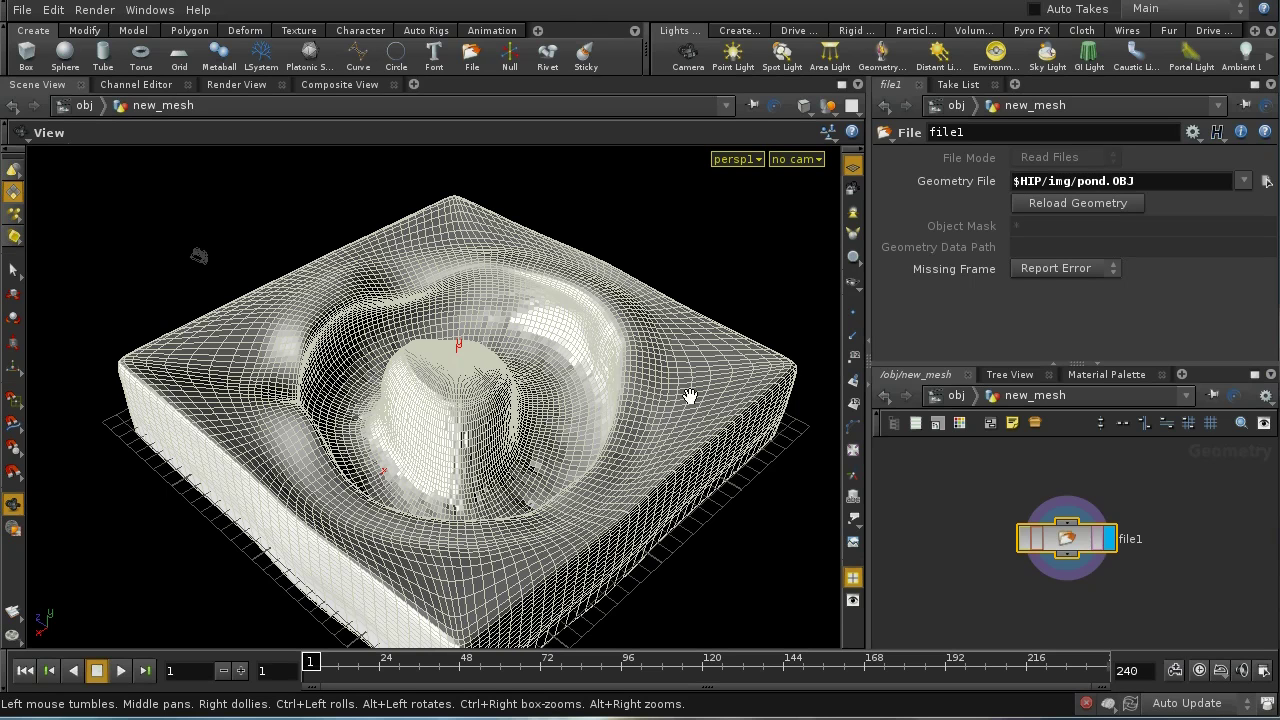
Step: Return to the object level and add a Mantra Surface material from the gallery to /shop
{"action": "left_click", "coordinate": [957, 395]}
{"action": "left_click", "coordinate": [1055, 375]}
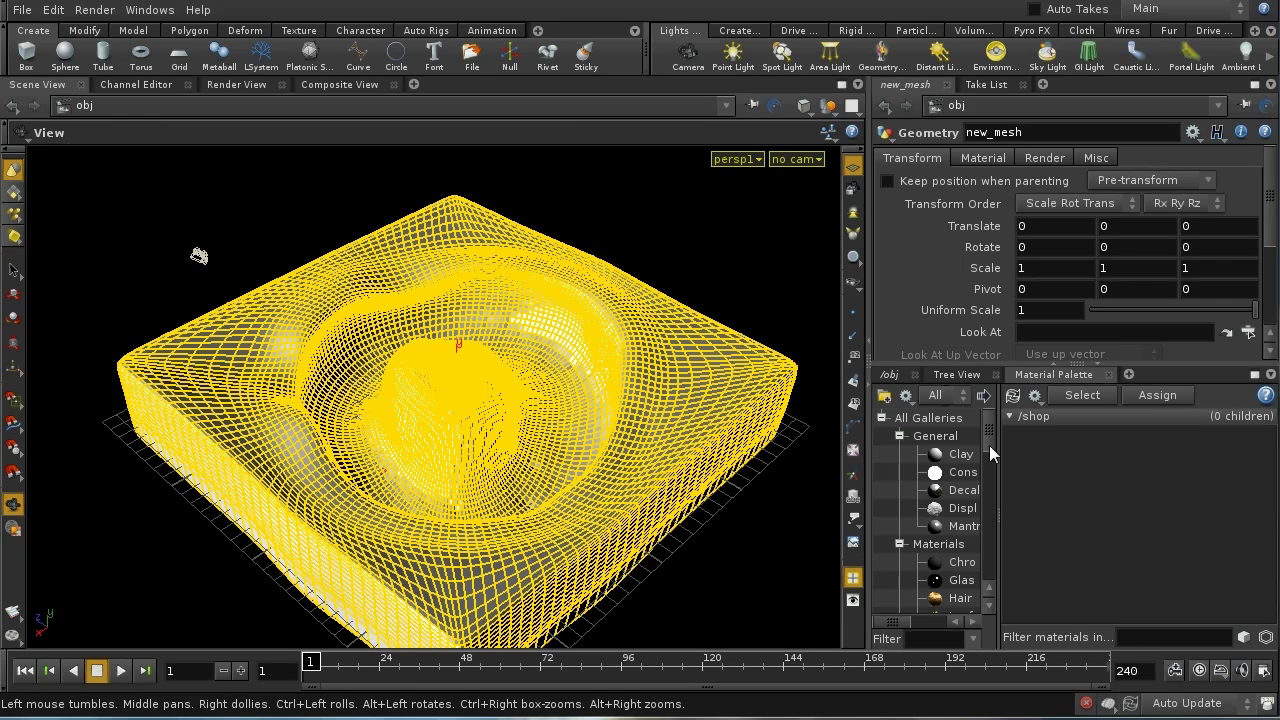
{"action": "left_click", "coordinate": [962, 528]}
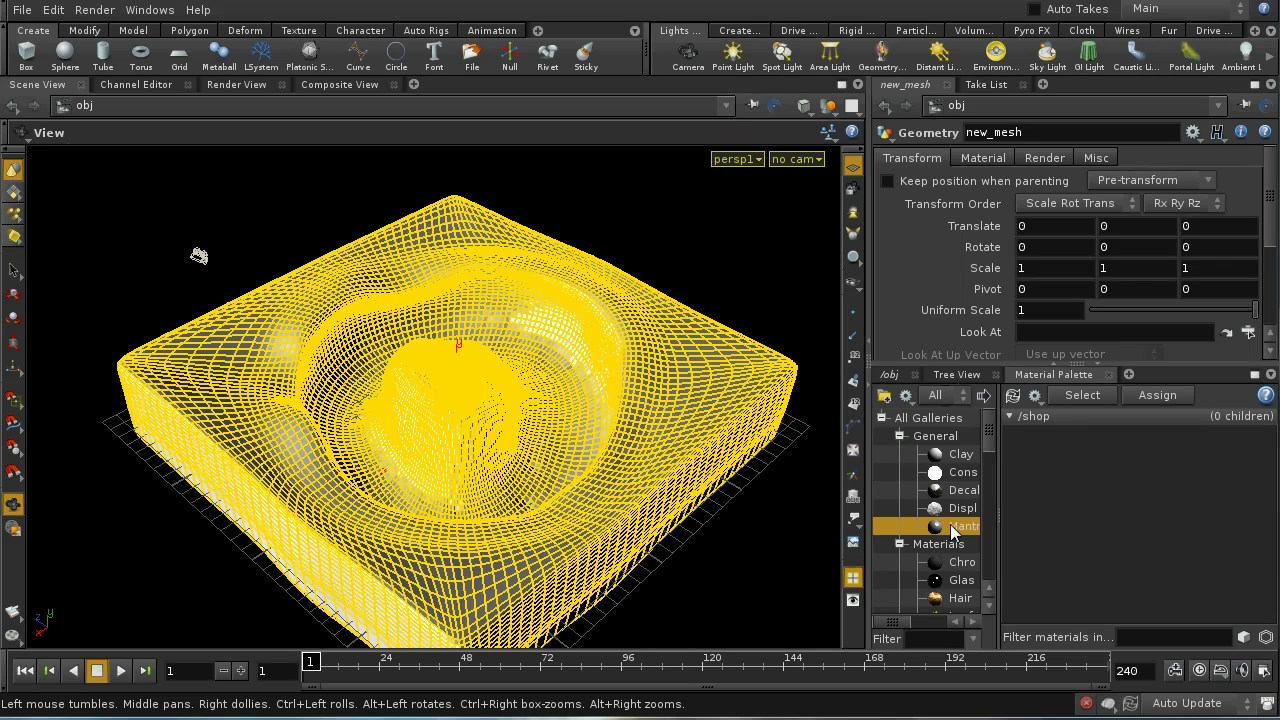
{"action": "left_click_drag", "start_coordinate": [1068, 515], "coordinate": [1063, 504]}
{"action": "left_click", "coordinate": [1057, 479]}
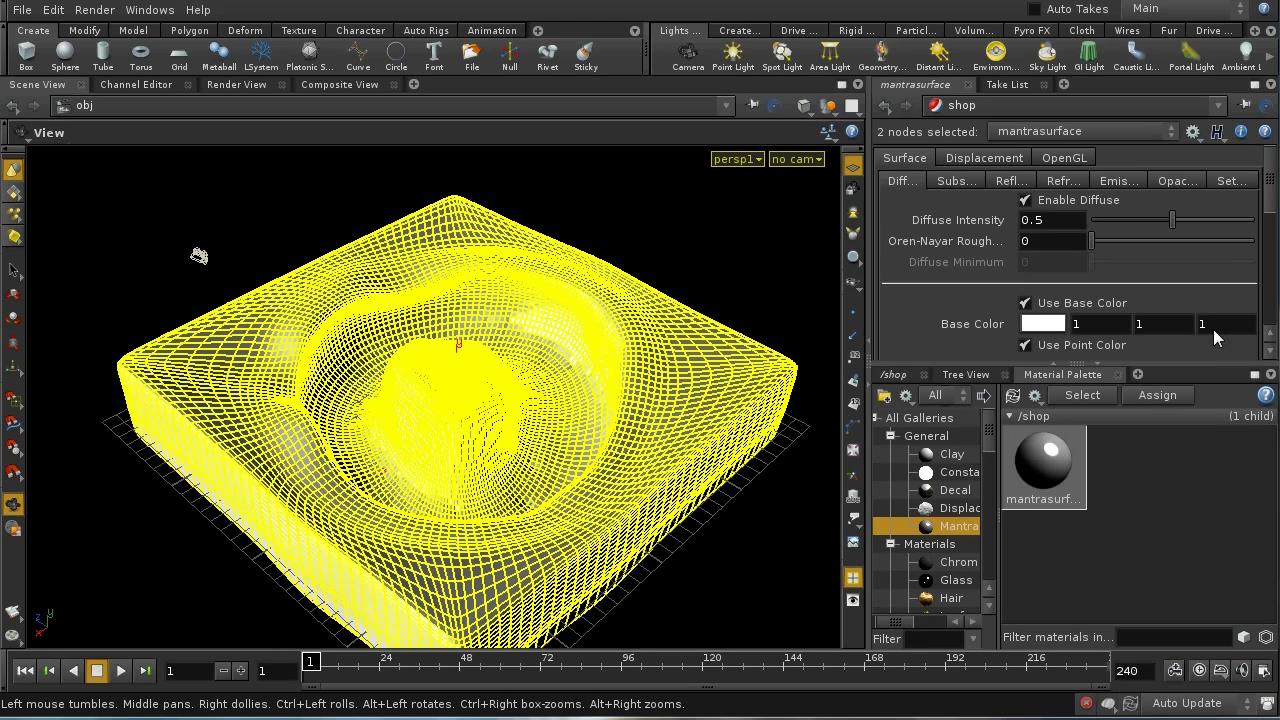
Step: Enable the Mantra Surface color map with $HIP/img/pond-TM_u0_v0.tif and assign the material to the pond mesh
{"action": "left_click_drag", "start_coordinate": [1272, 208], "coordinate": [1275, 237]}
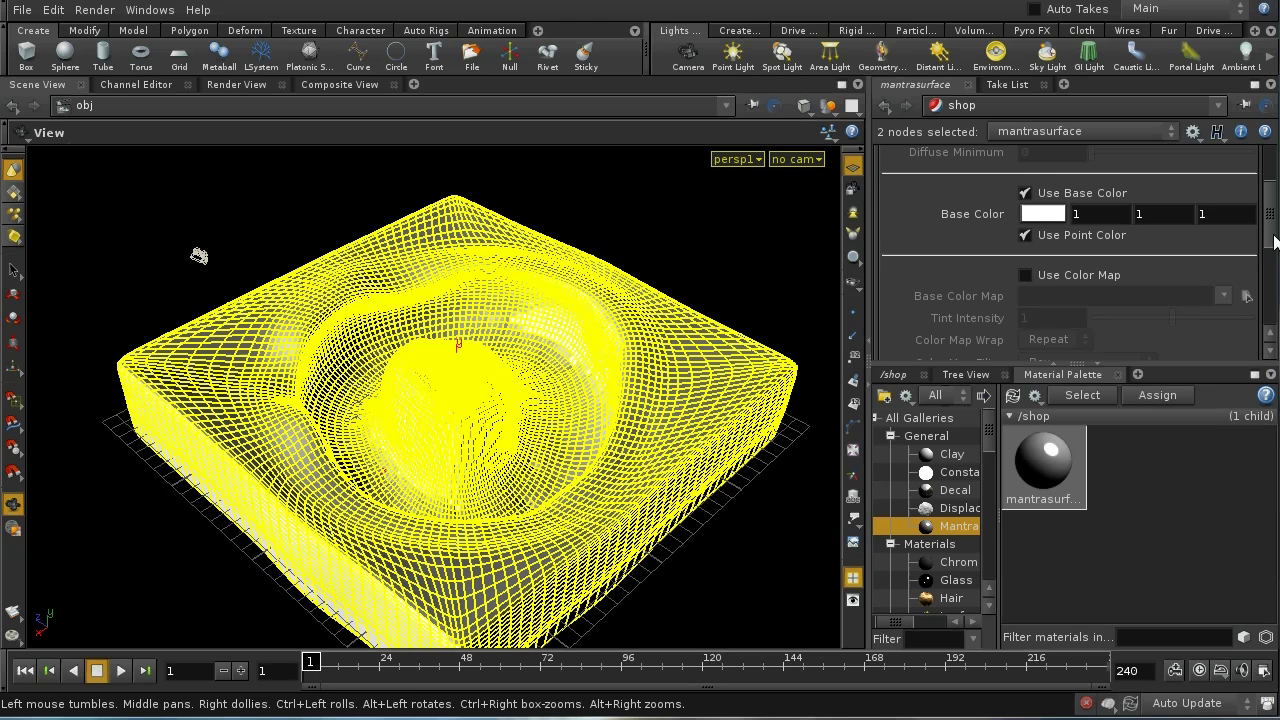
{"action": "left_click", "coordinate": [1025, 275]}
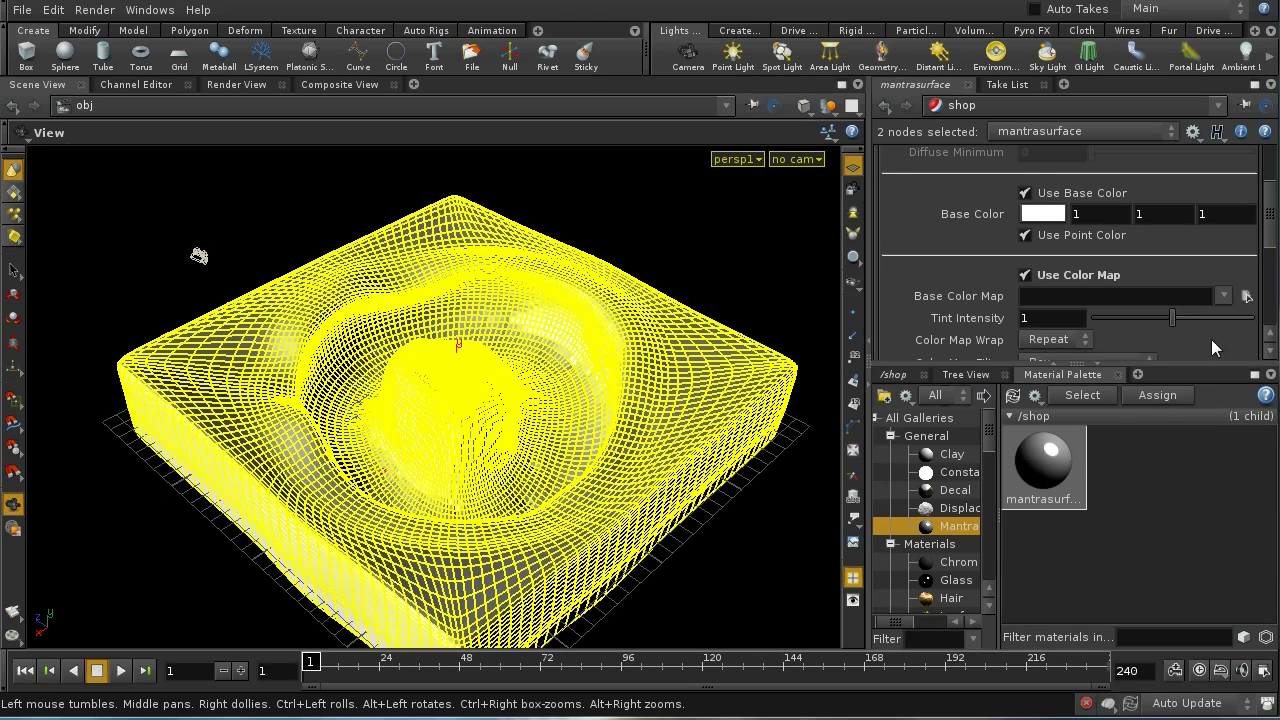
{"action": "left_click", "coordinate": [1246, 296]}
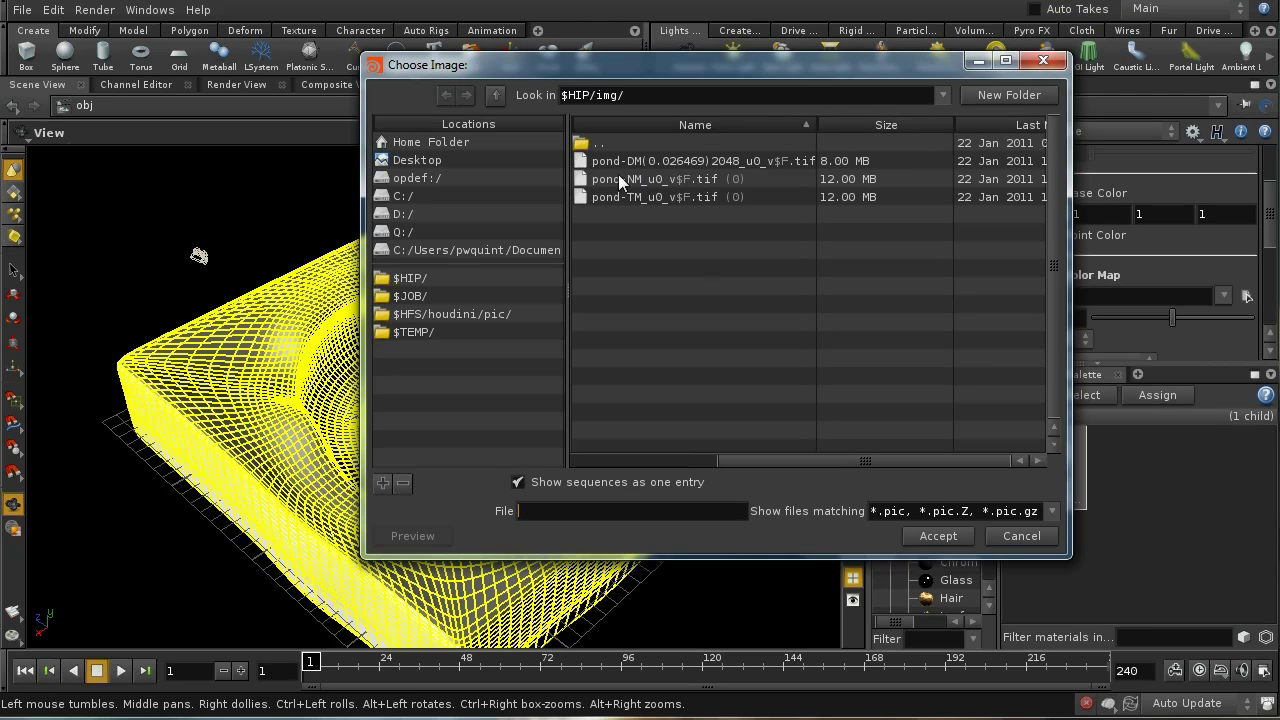
{"action": "left_click_drag", "start_coordinate": [815, 124], "coordinate": [946, 124]}
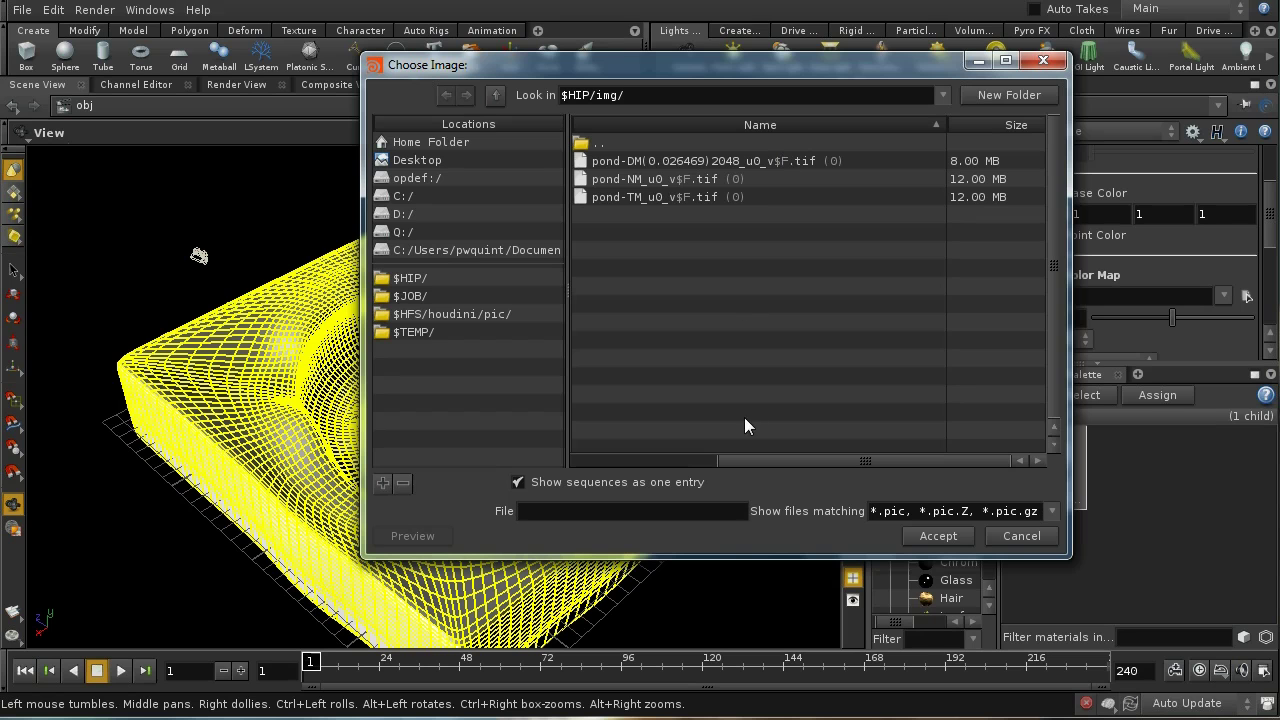
{"action": "left_click", "coordinate": [518, 483]}
{"action": "left_click", "coordinate": [689, 200]}
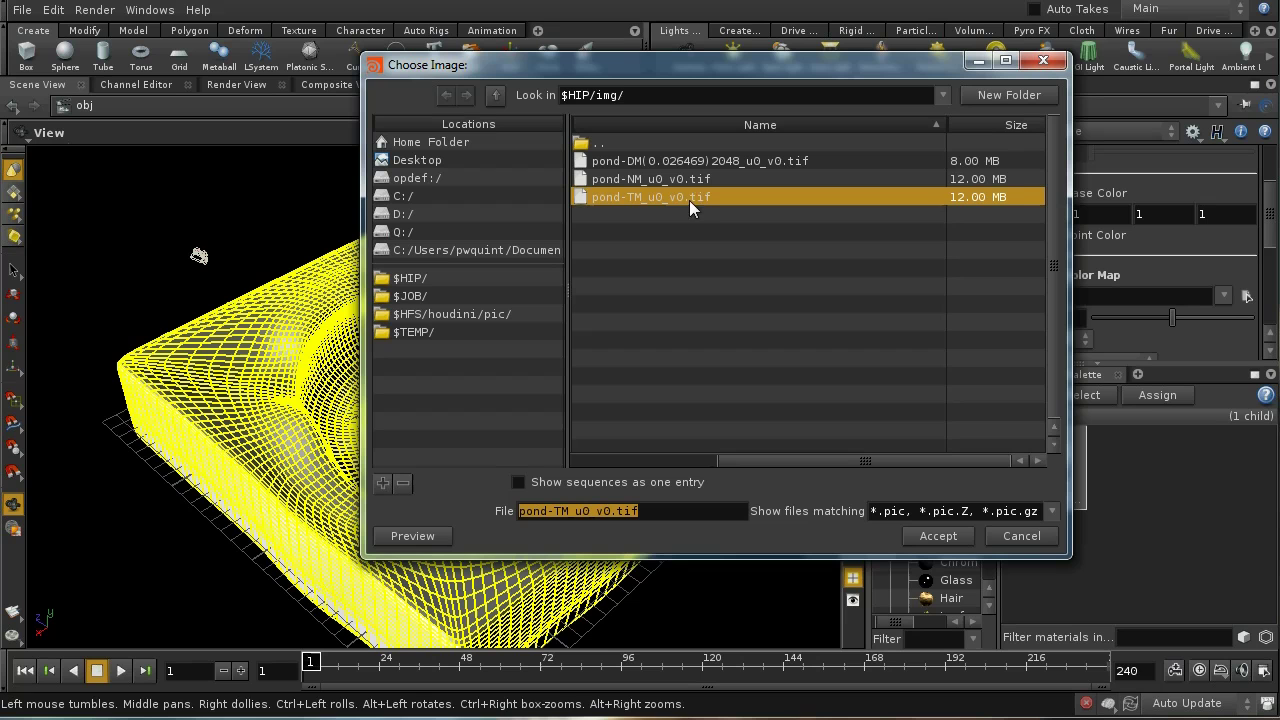
{"action": "left_click", "coordinate": [940, 537]}
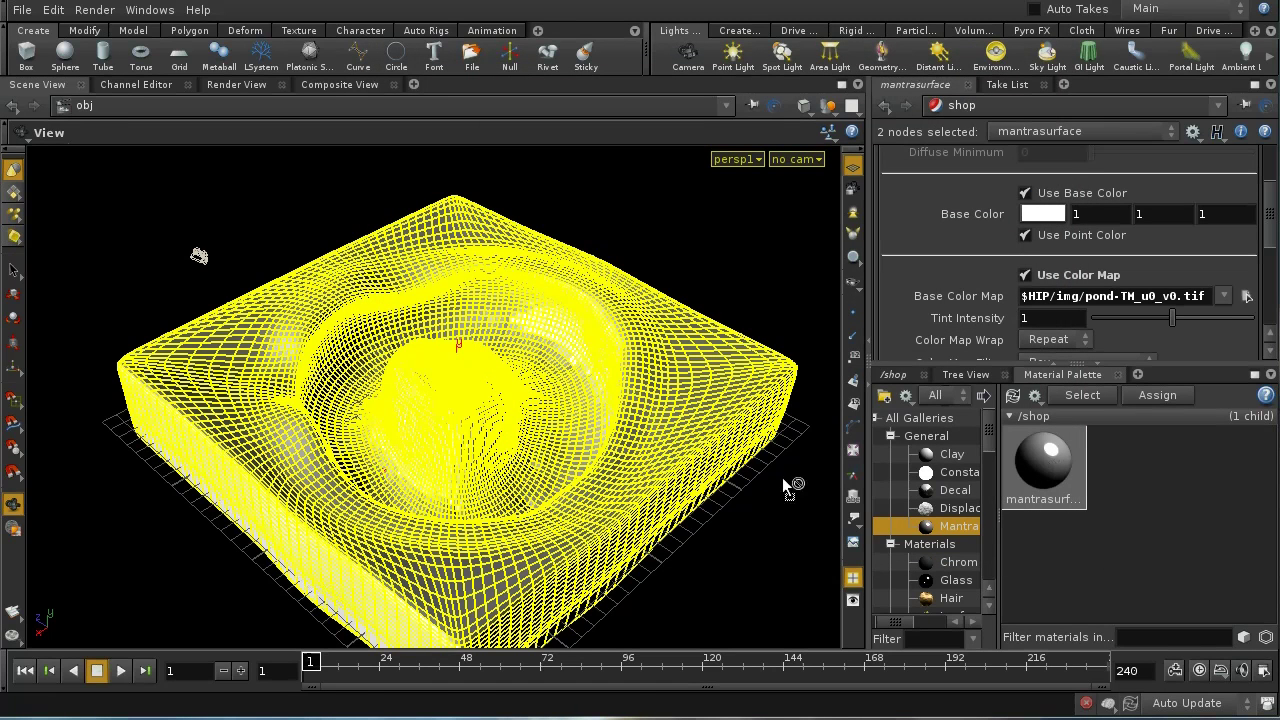
{"action": "key", "text": "Escape"}
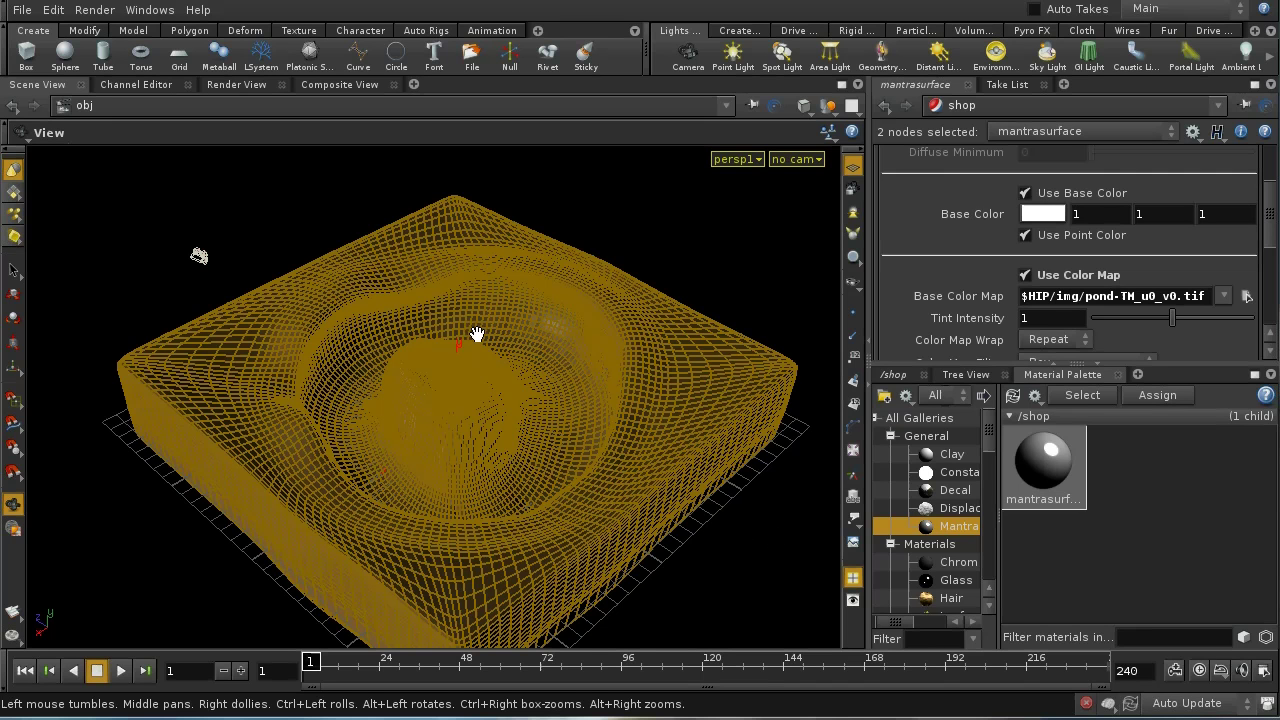
Step: Look through cam1 in the scene view and render the pond from /obj/cam1 with /out/mantra1
{"action": "left_click", "coordinate": [803, 158]}
{"action": "left_click", "coordinate": [811, 242]}
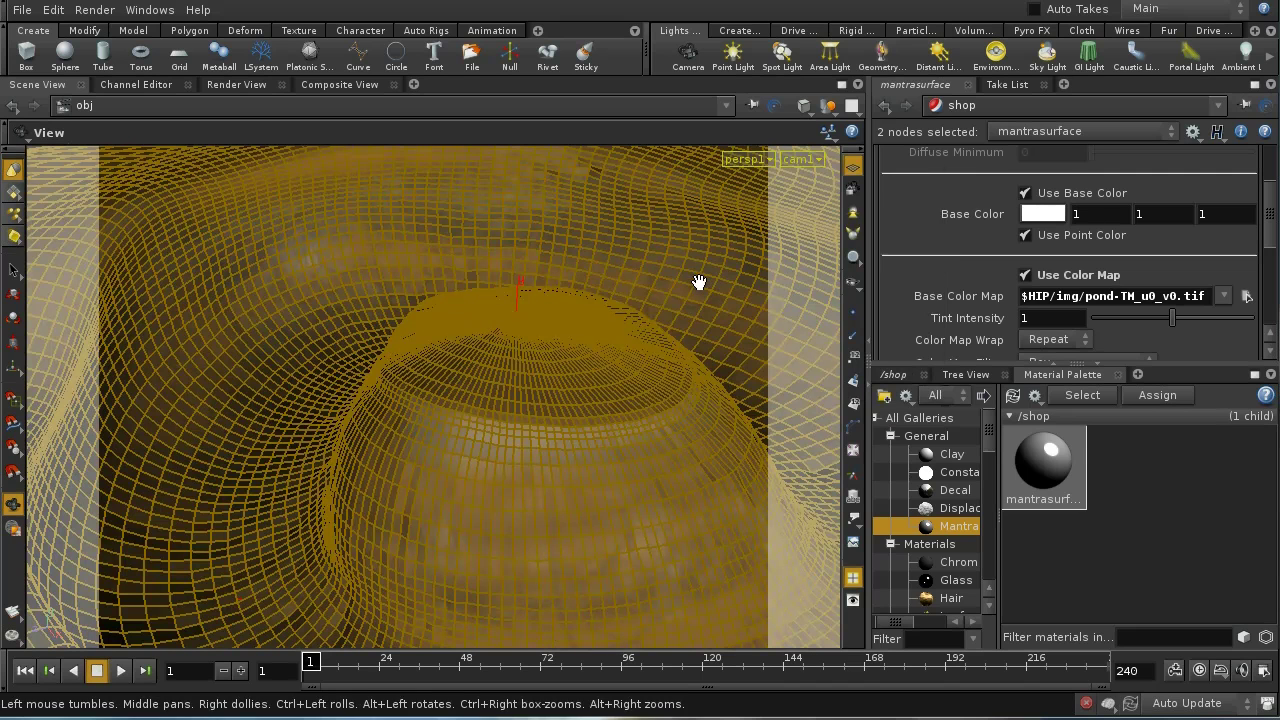
{"action": "left_click", "coordinate": [234, 85]}
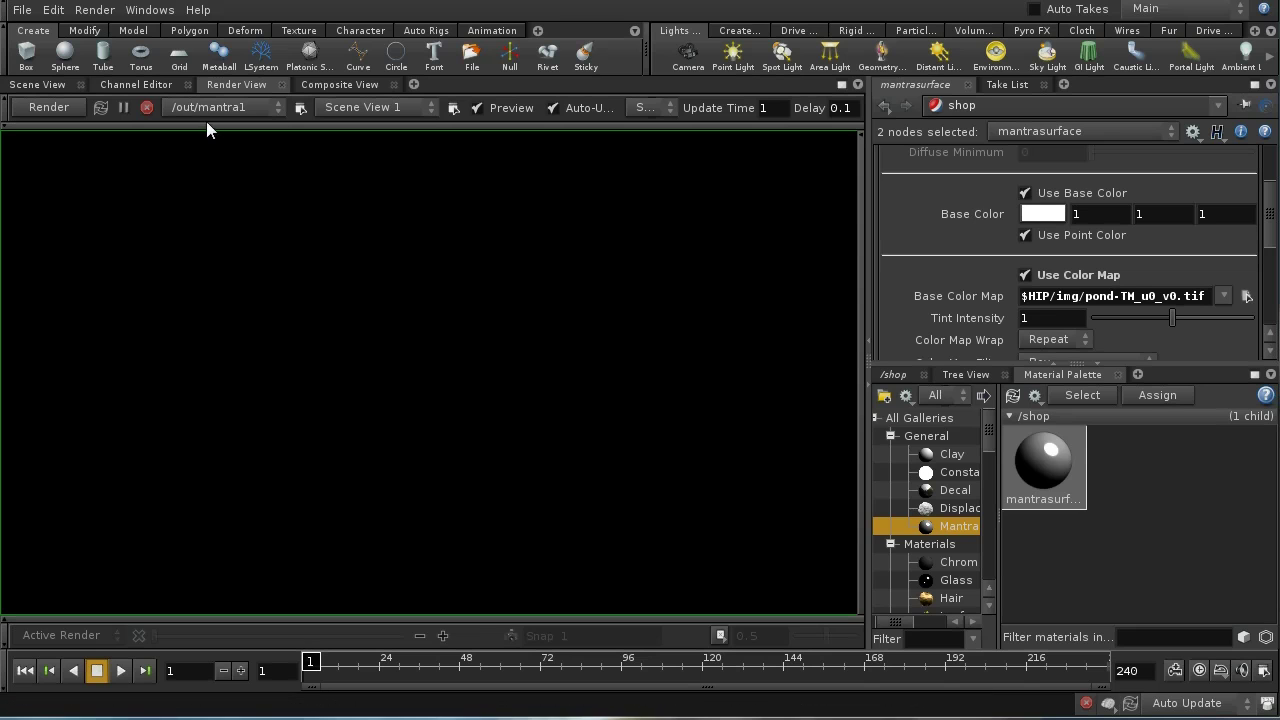
{"action": "left_click", "coordinate": [331, 107]}
{"action": "left_click", "coordinate": [369, 108]}
{"action": "left_click", "coordinate": [350, 157]}
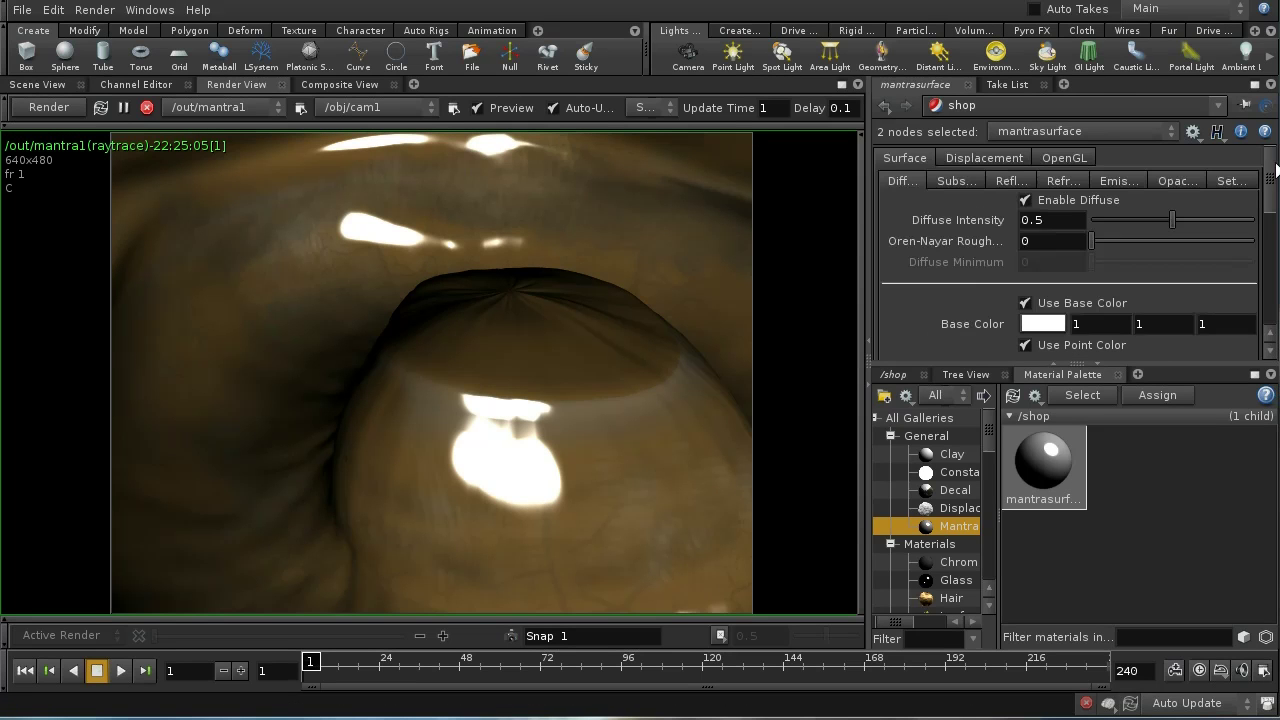
Step: Turn off Reflect Lights on the Mantra Surface material and set its Diffuse Intensity to 0.4
{"action": "scroll", "coordinate": [1268, 172], "scroll_direction": "up", "scroll_amount": 3}
{"action": "left_click", "coordinate": [1018, 181]}
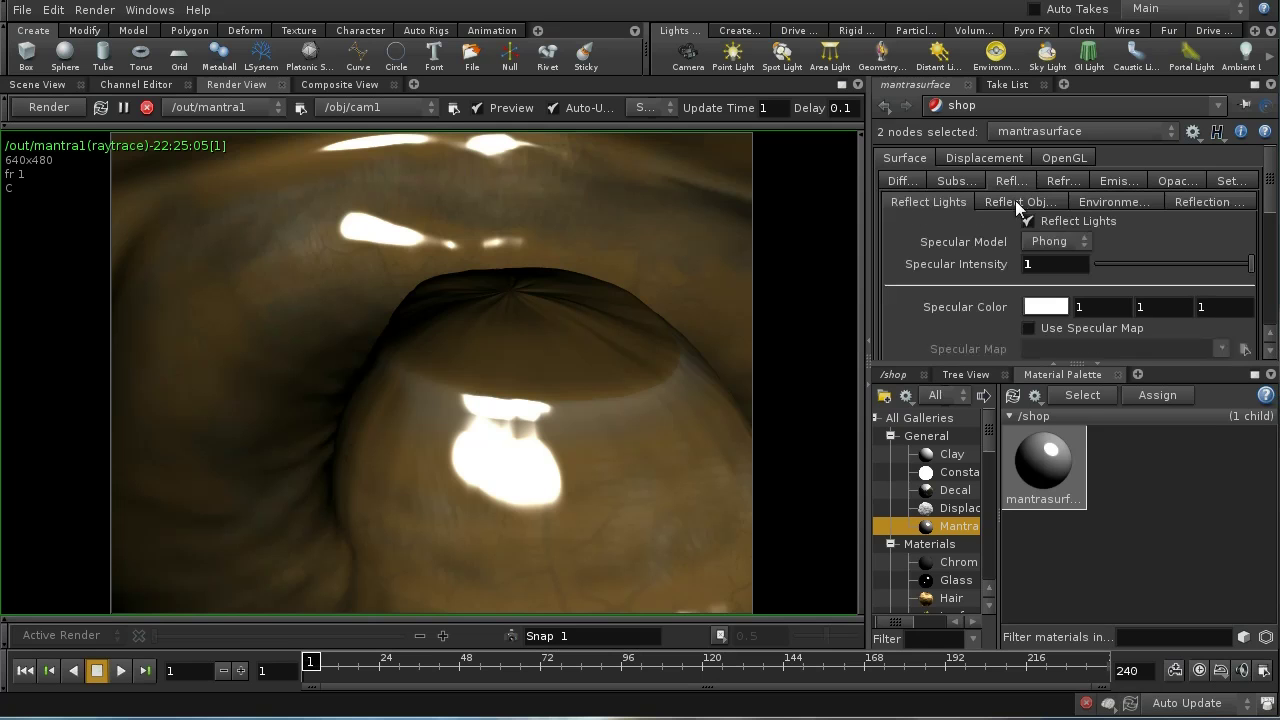
{"action": "left_click", "coordinate": [1027, 222]}
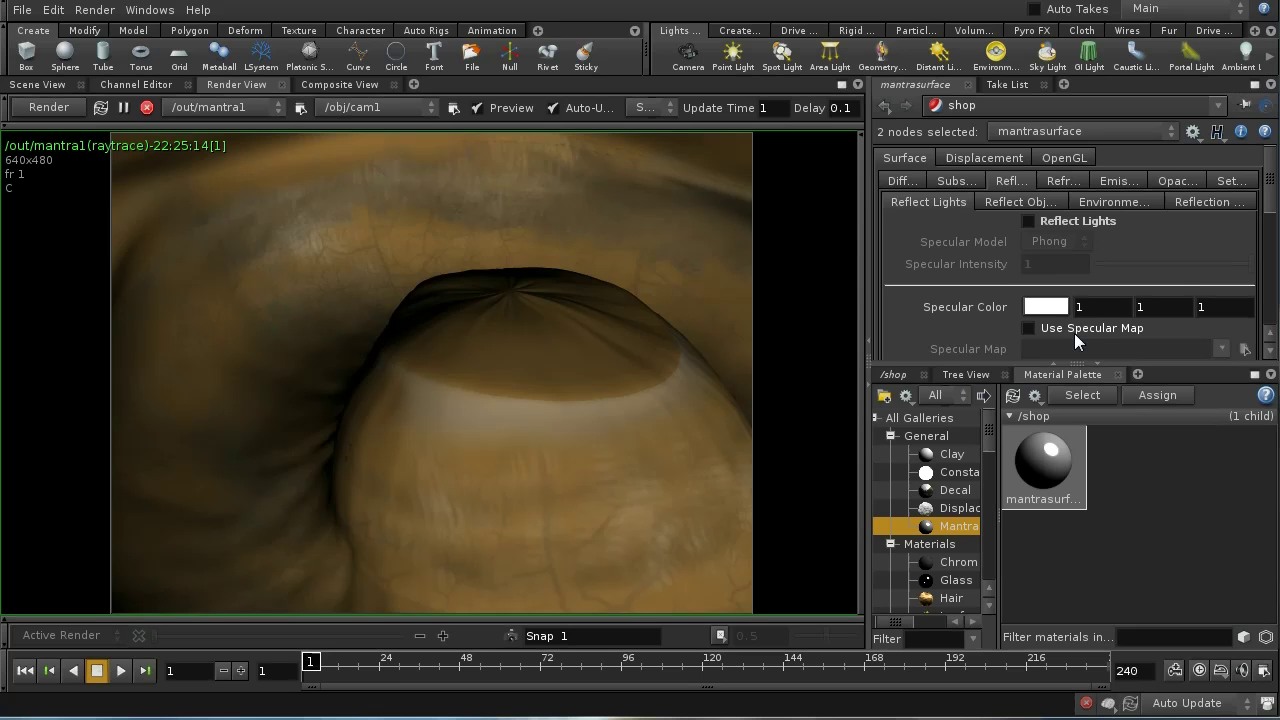
{"action": "left_click", "coordinate": [903, 186]}
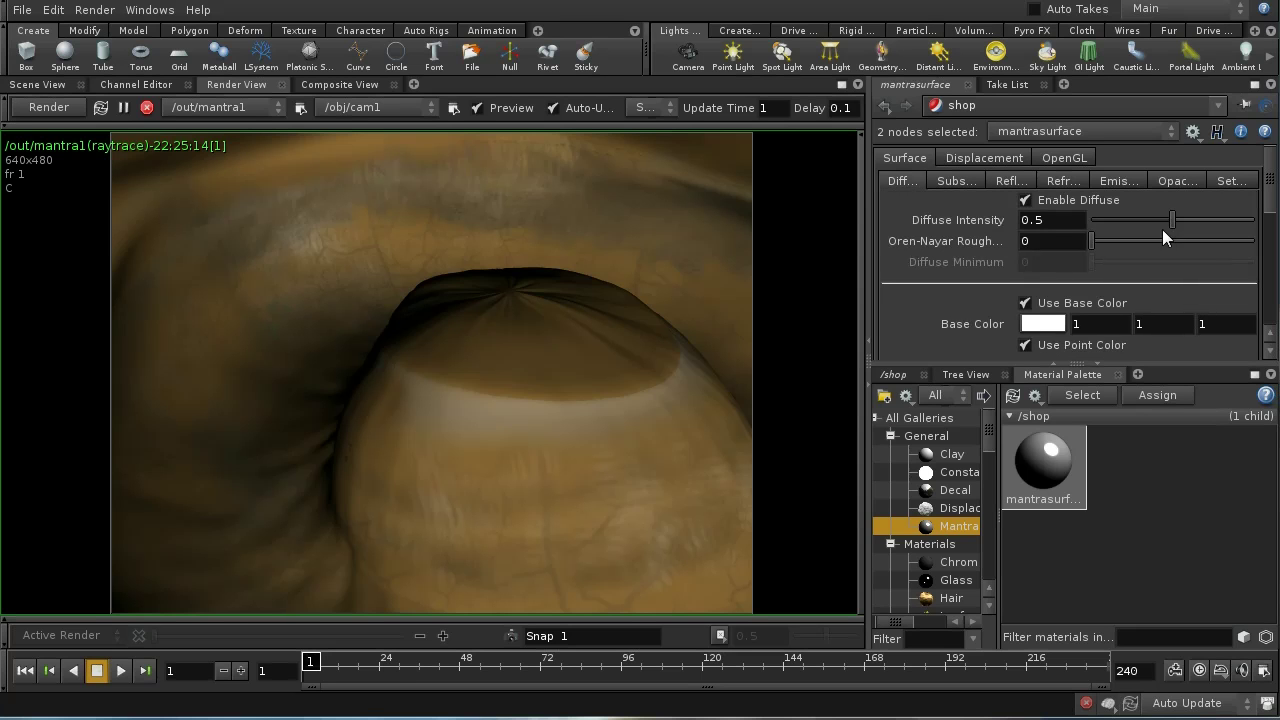
{"action": "mouse_move", "coordinate": [1066, 219]}
{"action": "middle_mouse_down"}
{"action": "mouse_move", "coordinate": [1030, 224]}
{"action": "mouse_move", "coordinate": [1066, 228]}
{"action": "middle_mouse_up"}
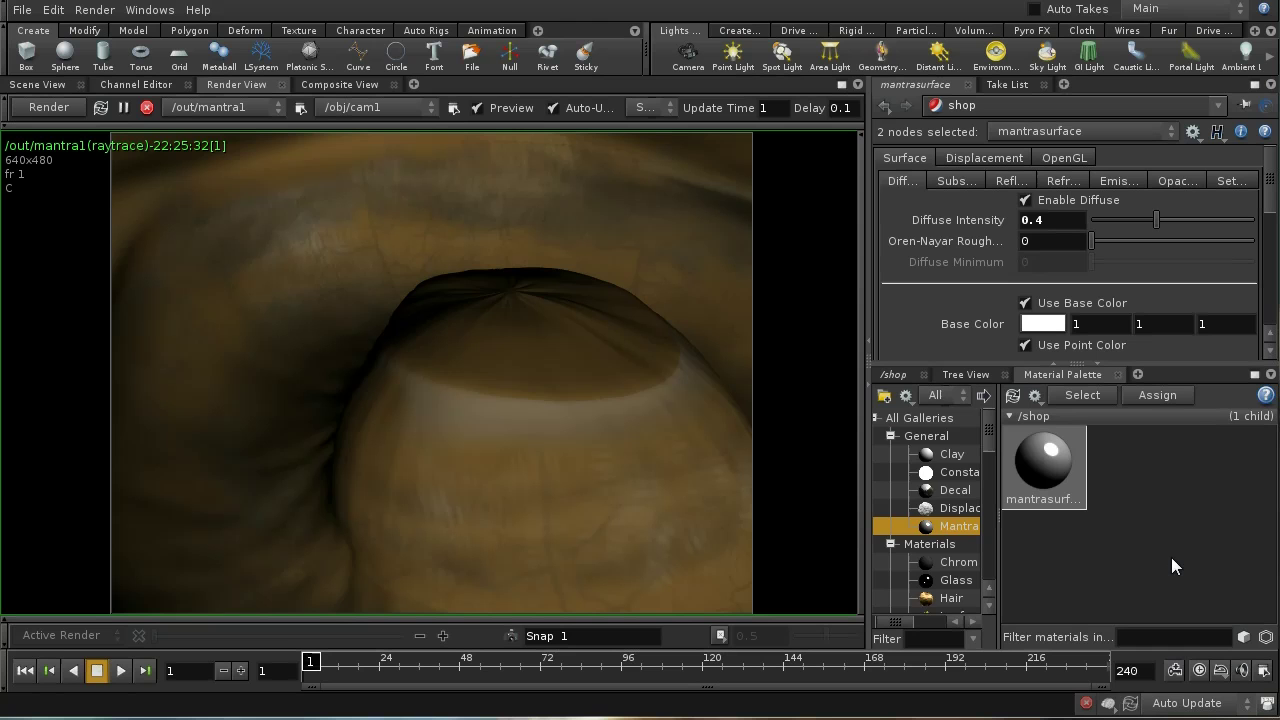
Step: Show the /shop network and bring the mantrasurface shader node into view with its parameters displayed
{"action": "left_click", "coordinate": [910, 374]}
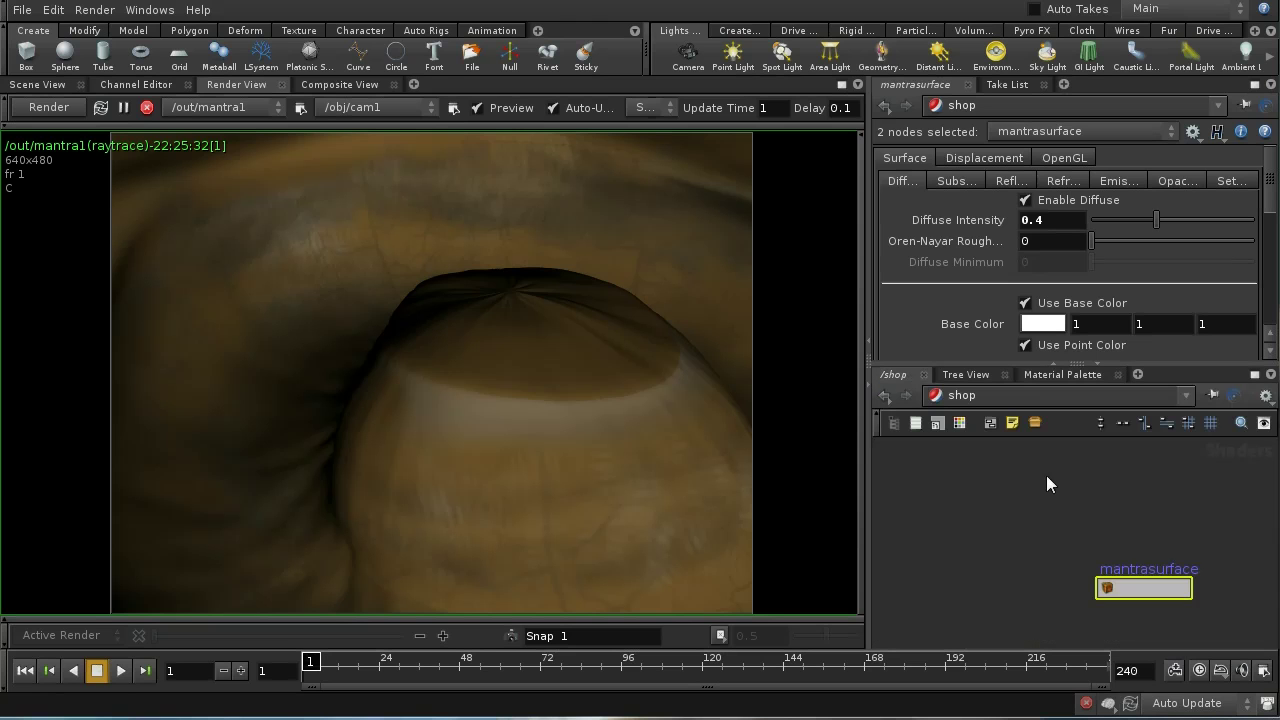
{"action": "left_click", "coordinate": [1097, 566]}
{"action": "middle_click_drag", "start_coordinate": [1028, 541], "coordinate": [958, 524]}
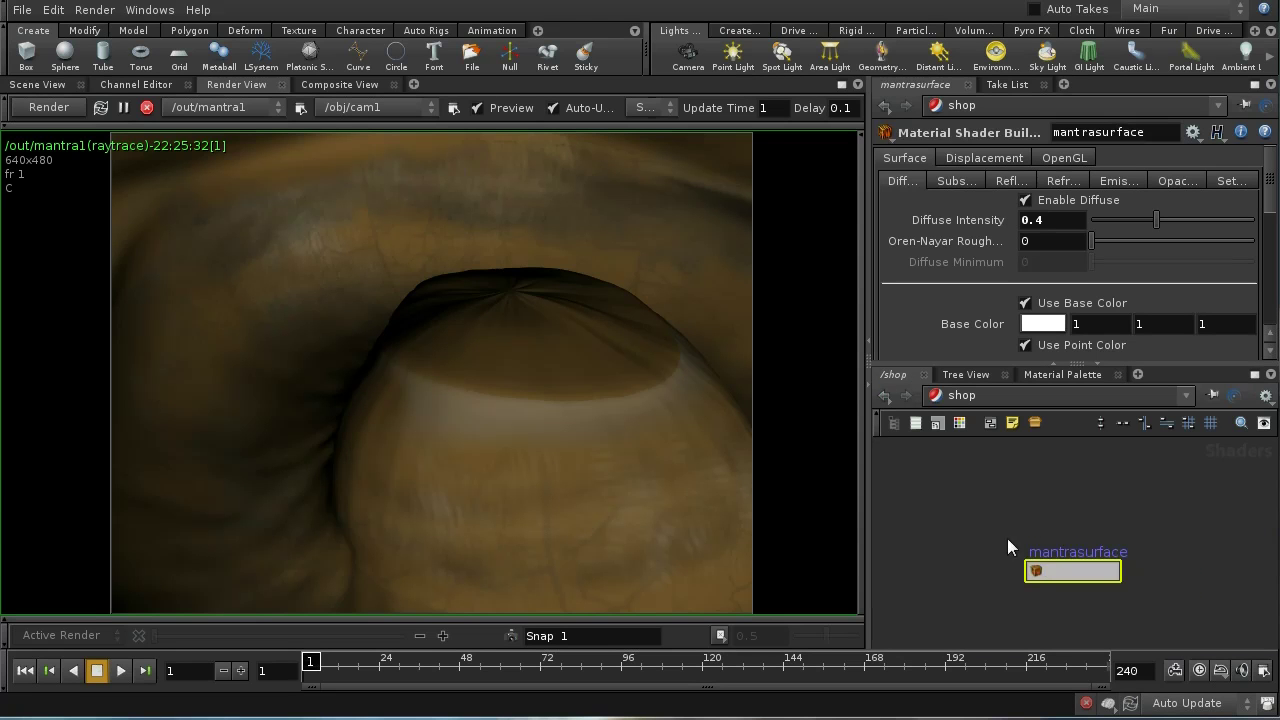
{"action": "left_click", "coordinate": [1227, 585]}
{"action": "middle_click_drag", "start_coordinate": [1092, 571], "coordinate": [1095, 556]}
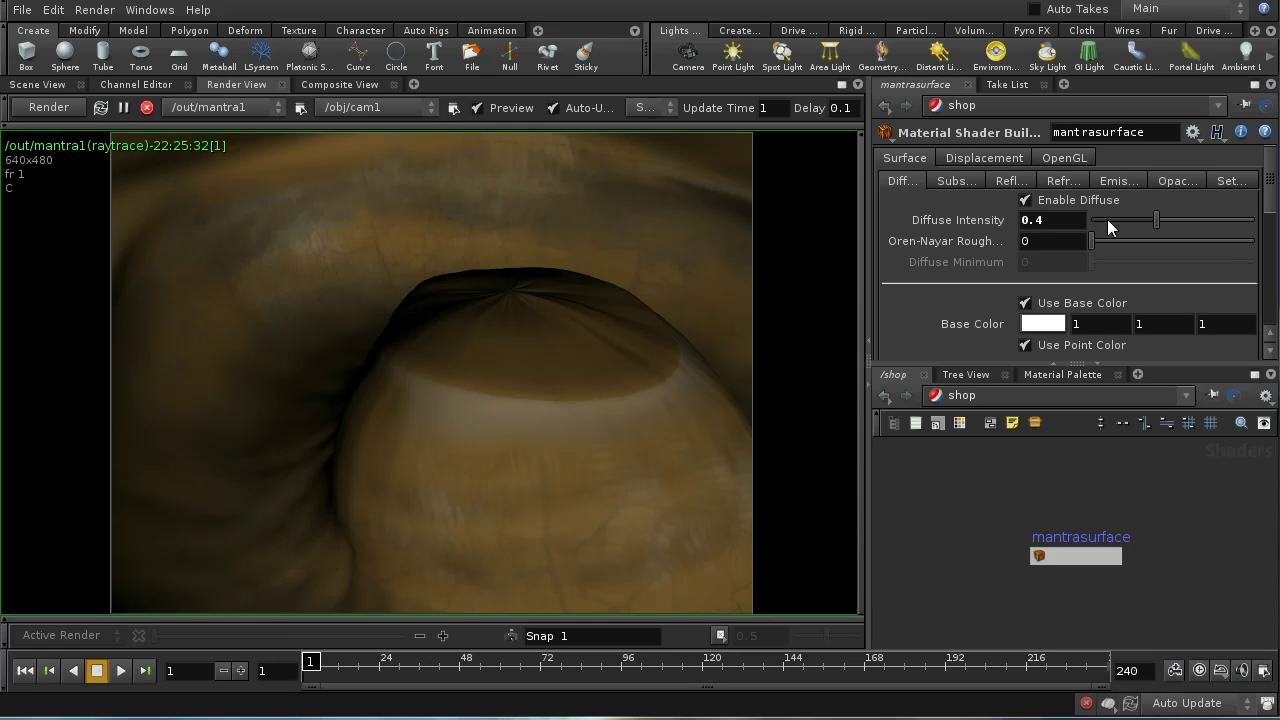
Step: Enable the mantrasurface displacement map and load pond-DM(0.026469)2048_u0_v0.tif from $HIP/img as its image
{"action": "left_click", "coordinate": [985, 158]}
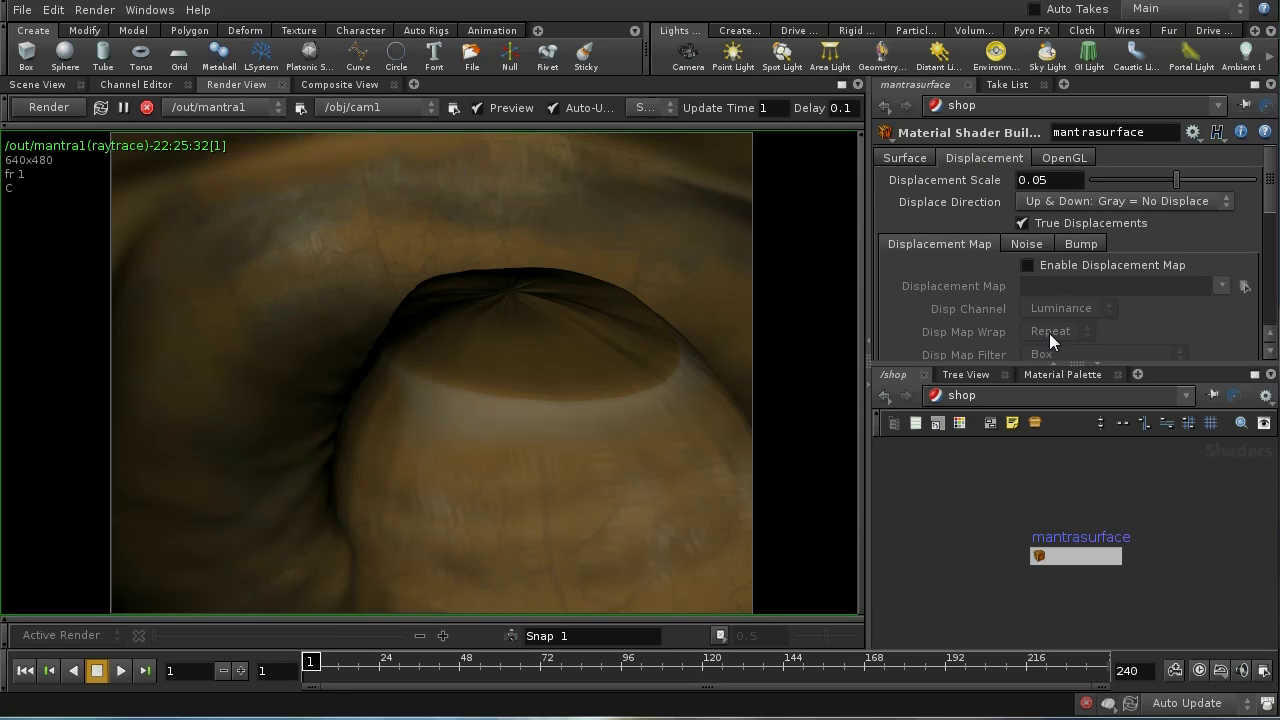
{"action": "left_click", "coordinate": [1029, 266]}
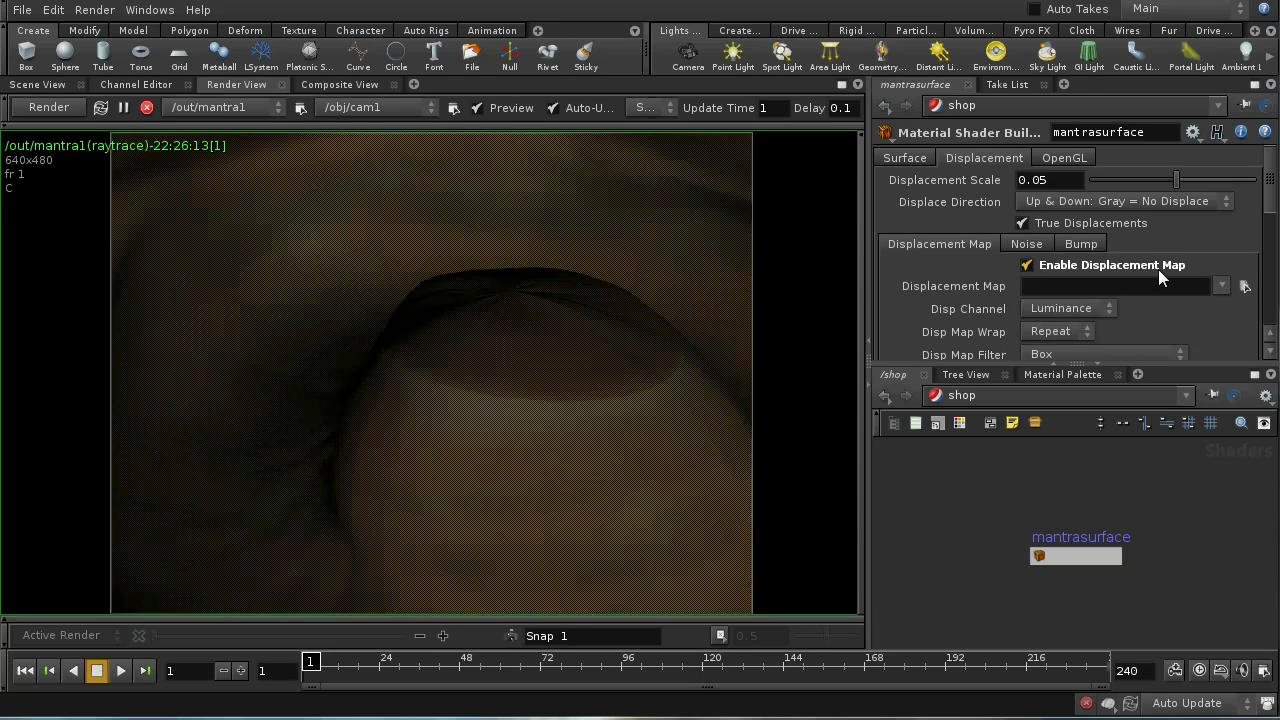
{"action": "left_click", "coordinate": [1244, 286]}
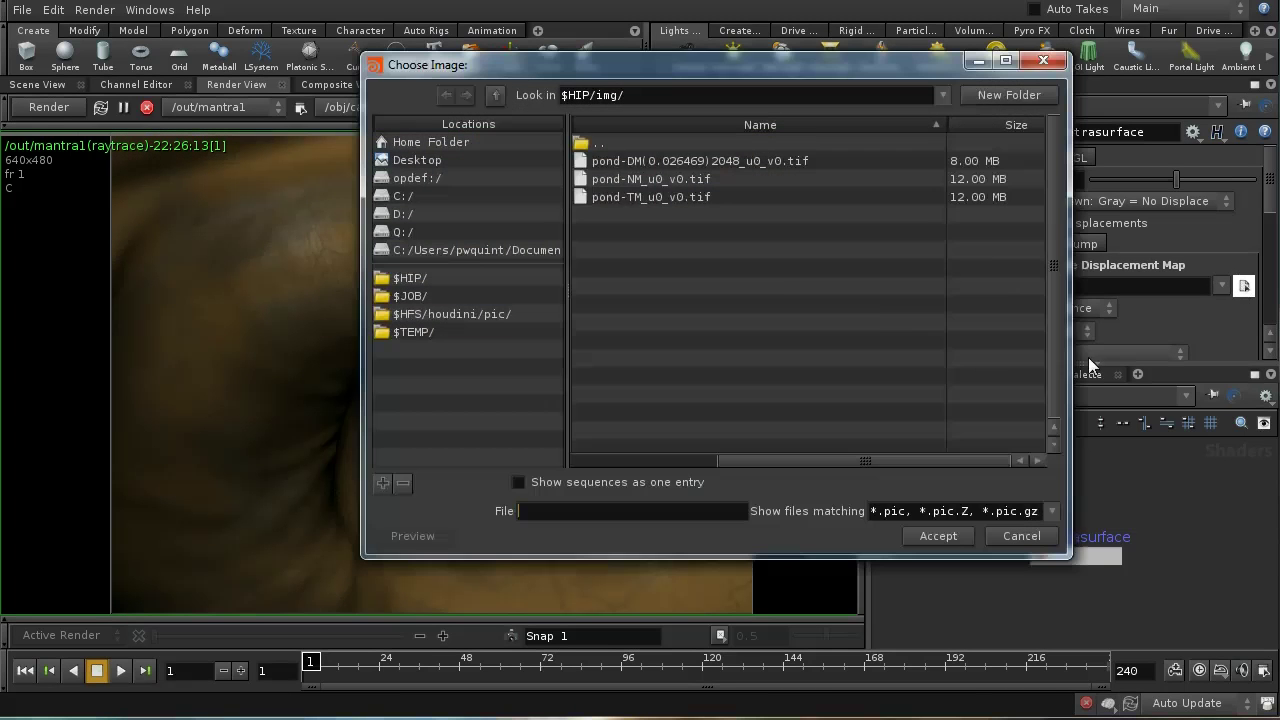
{"action": "left_click", "coordinate": [734, 165]}
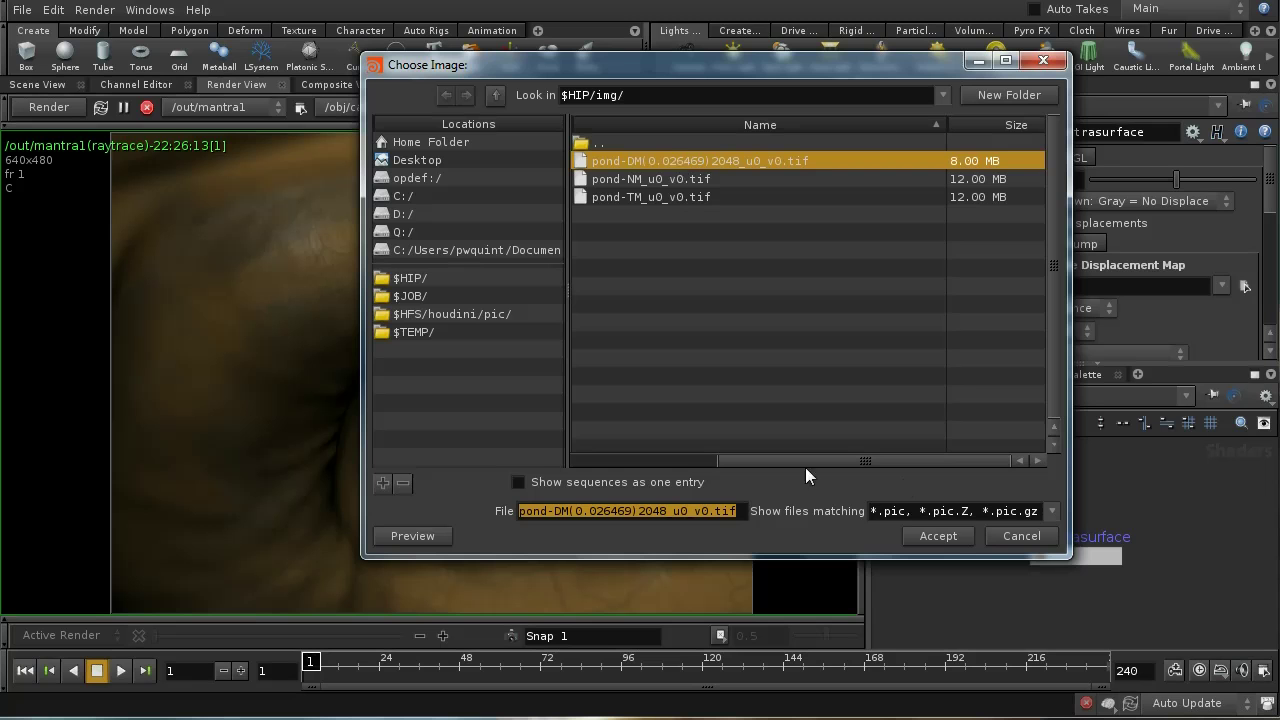
{"action": "left_click", "coordinate": [937, 537]}
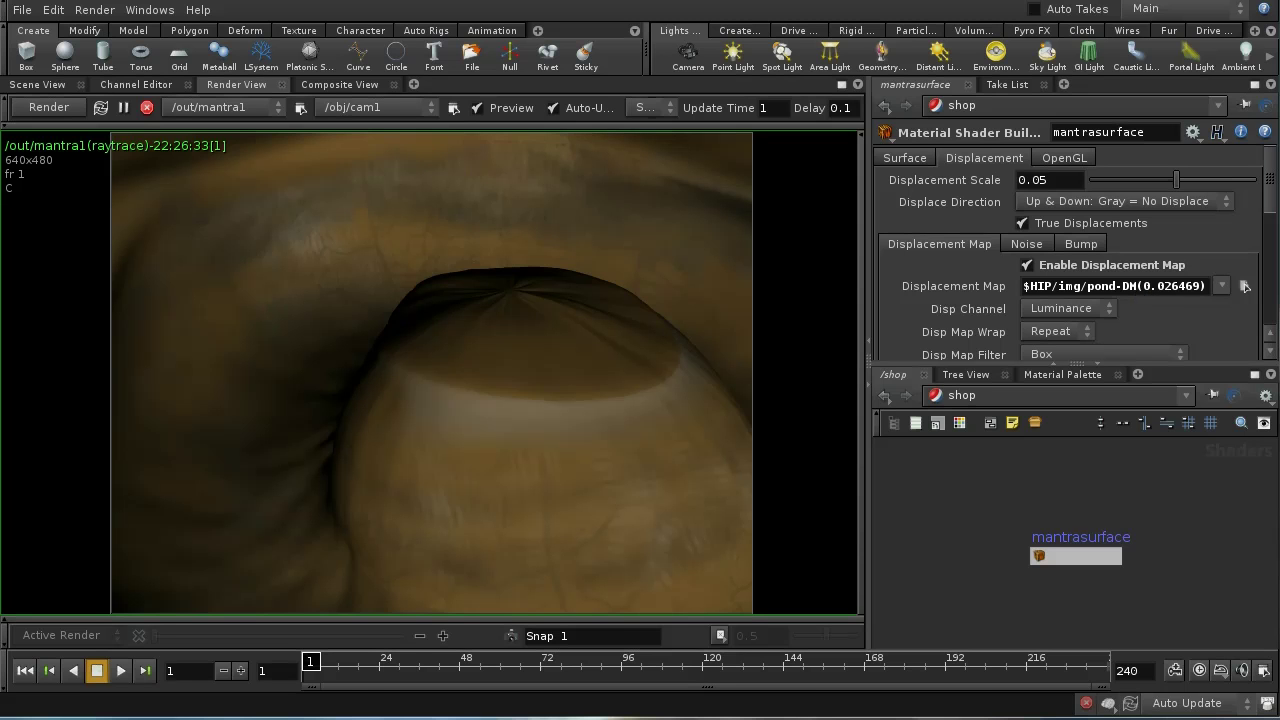
Step: Switch to Windows Explorer and open the img folder inside the project's hip folder
{"action": "key", "text": "alt+Tab"}
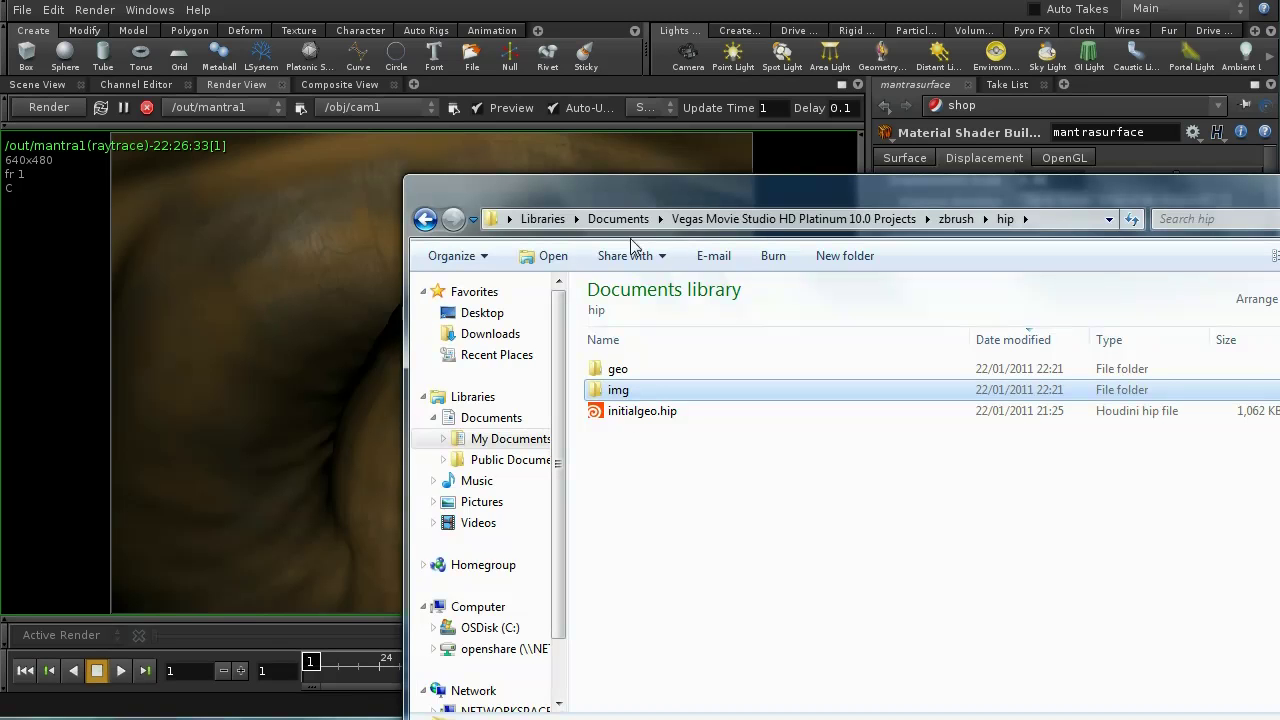
{"action": "left_click_drag", "start_coordinate": [630, 192], "coordinate": [444, 69]}
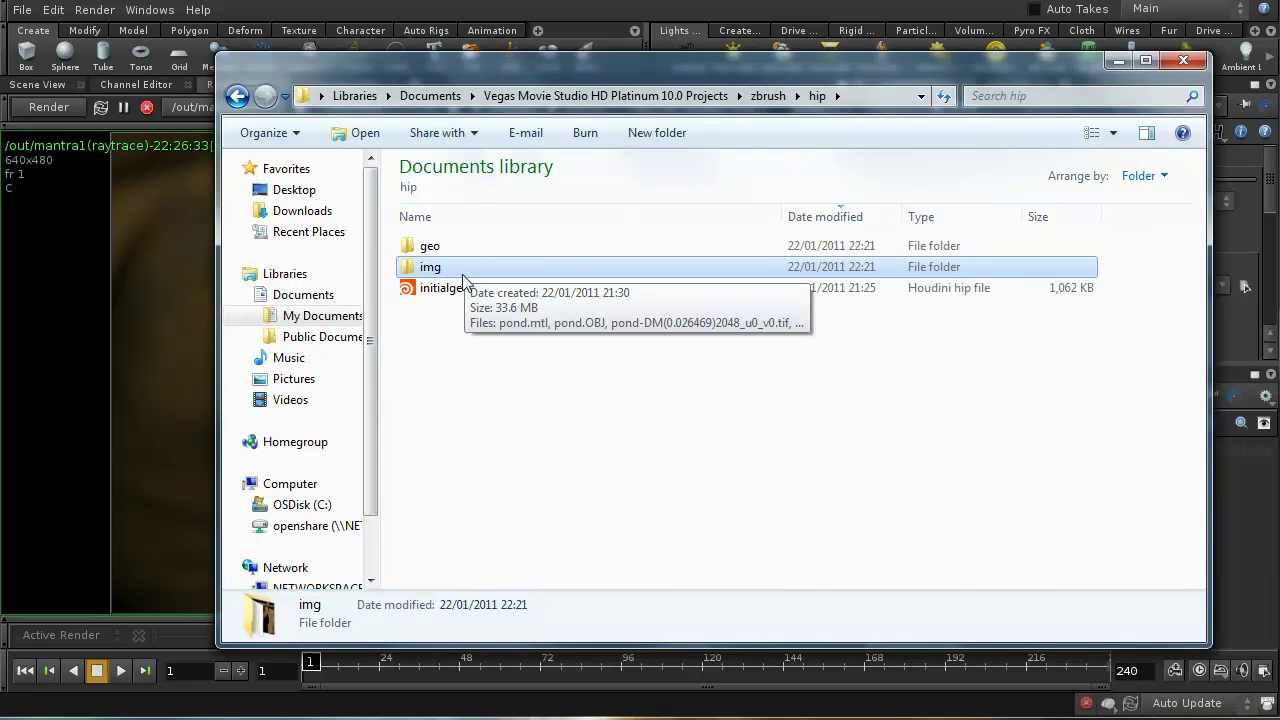
{"action": "left_click", "coordinate": [427, 248]}
{"action": "double_click", "coordinate": [436, 268]}
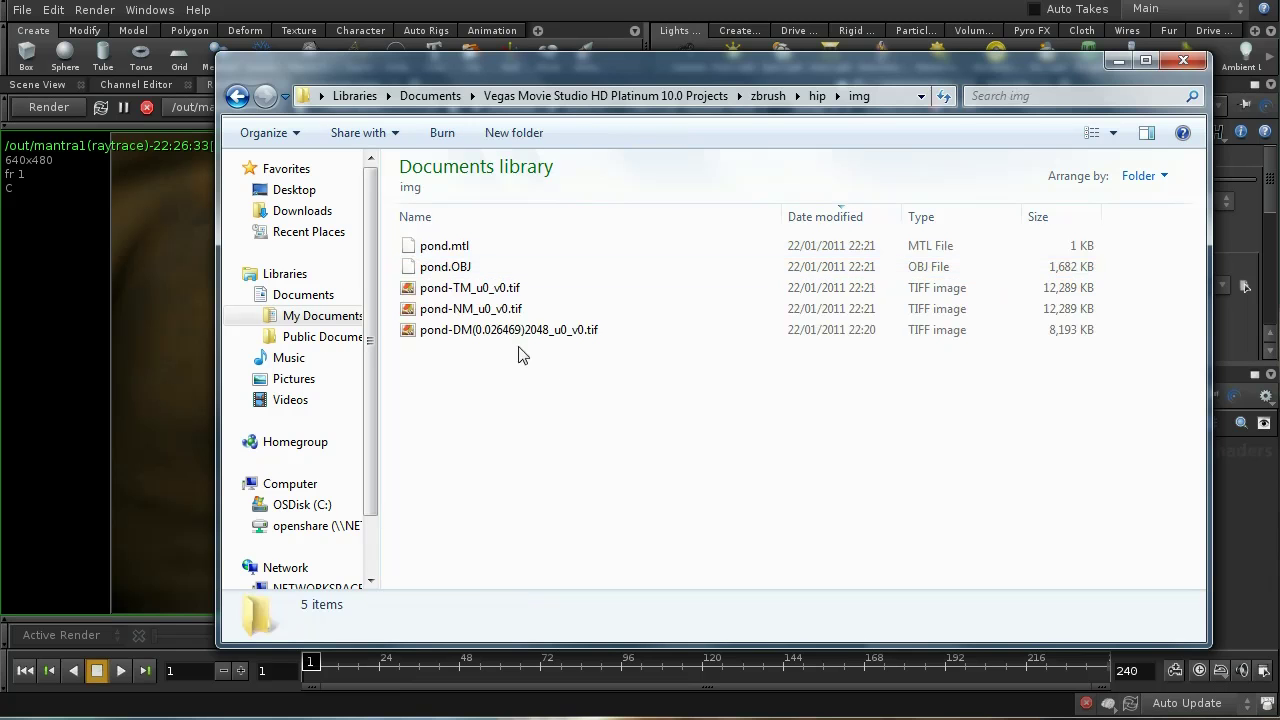
Step: Rename the displacement map file pond-DM(0.026469)2048_u0_v0.tif to pond-DM.tif
{"action": "left_click", "coordinate": [500, 330]}
{"action": "right_click", "coordinate": [501, 330]}
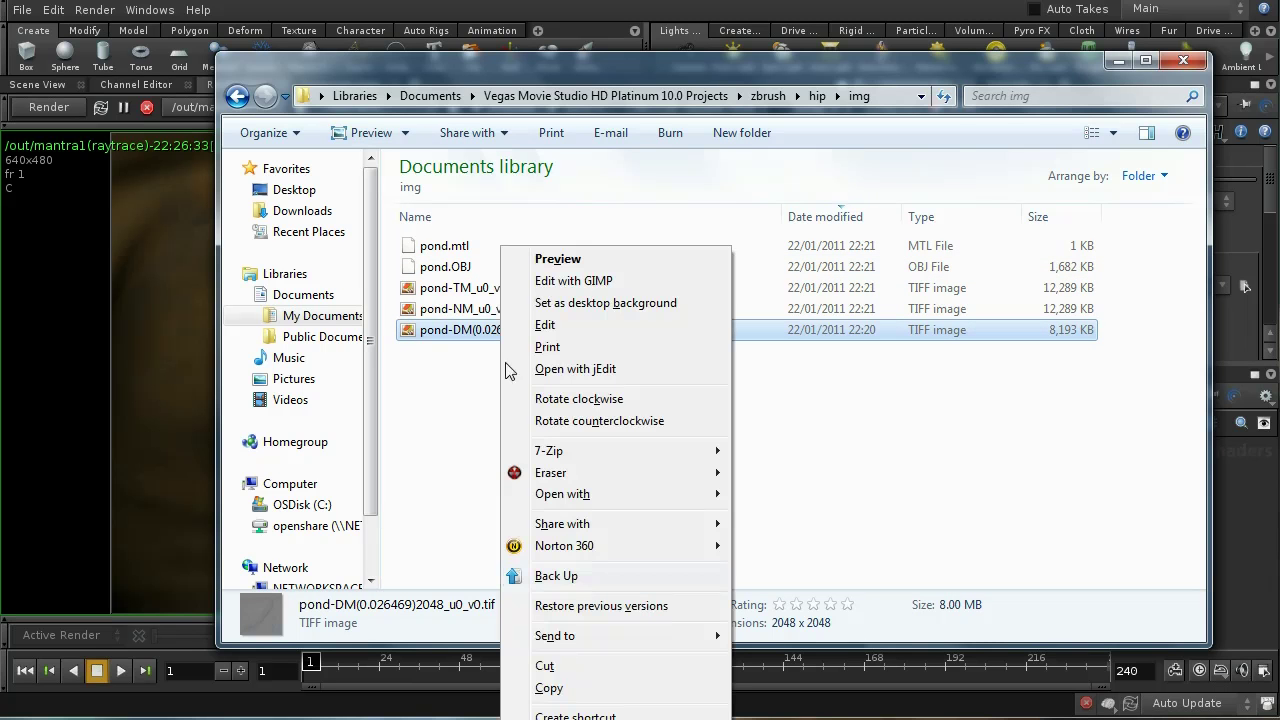
{"action": "key", "text": "m"}
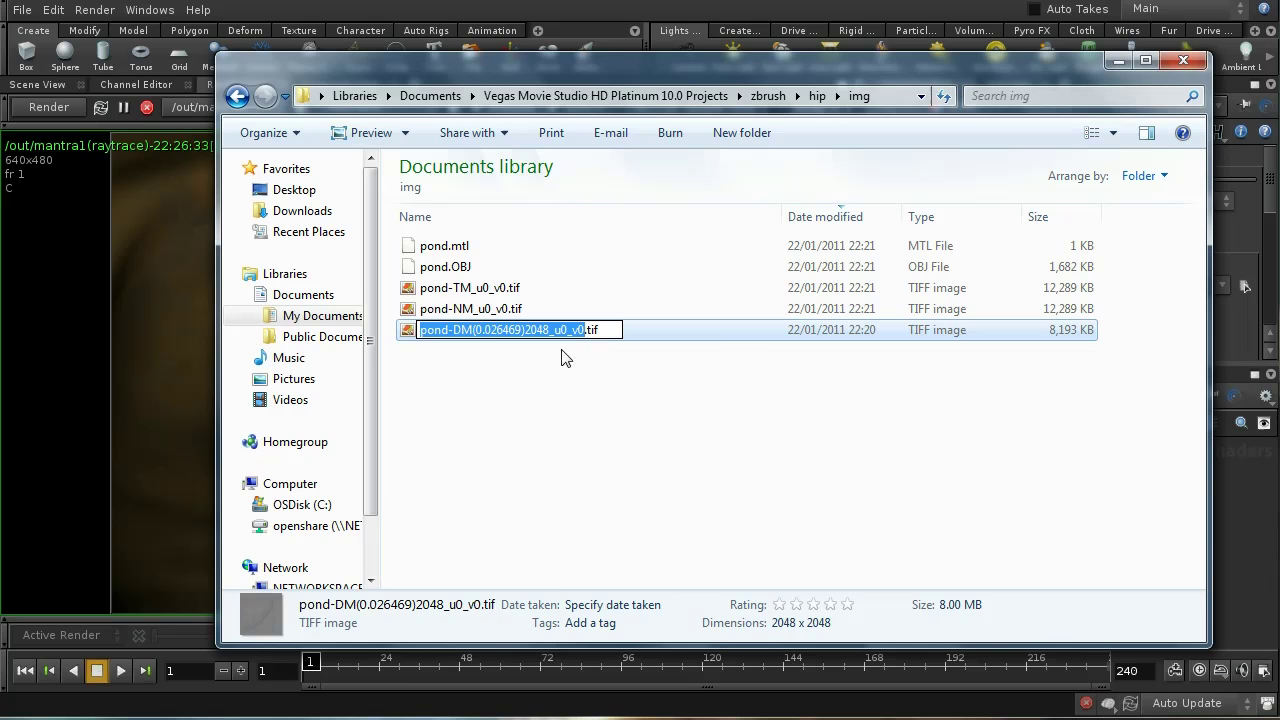
{"action": "key", "text": "Right"}
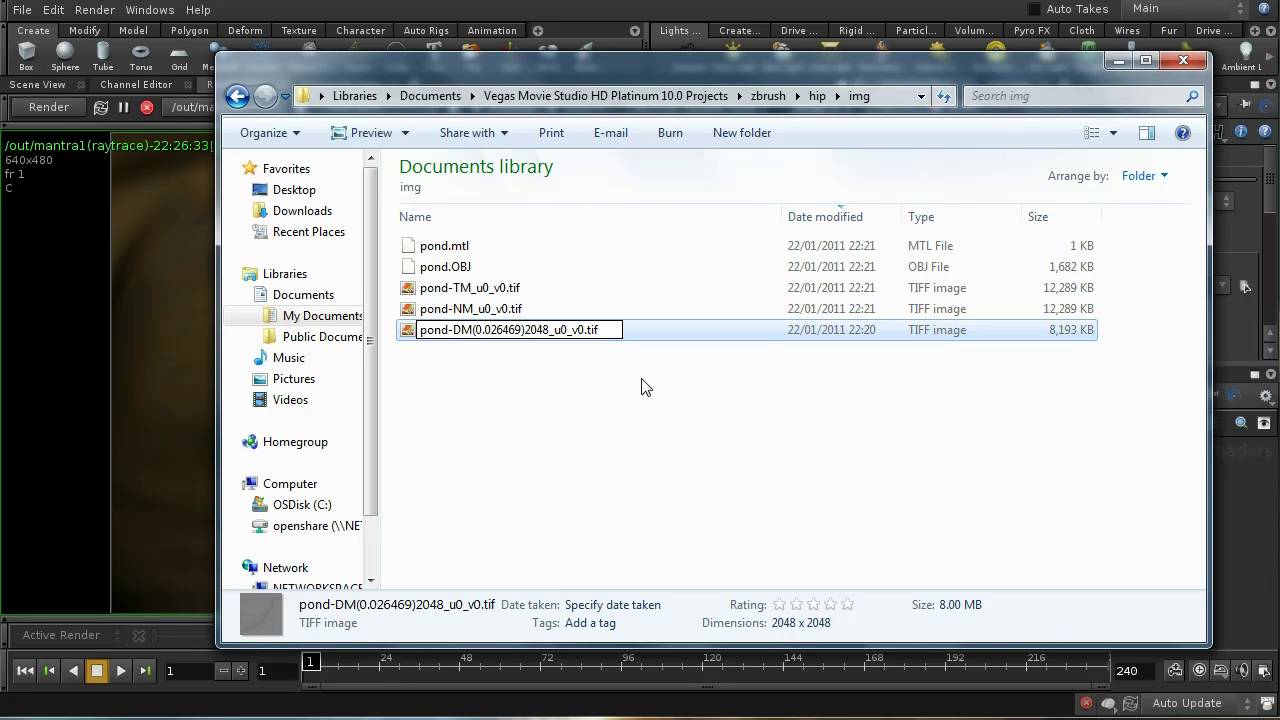
{"action": "key", "text": "BackSpace"}
{"action": "key", "text": "BackSpace"}
{"action": "key", "text": "BackSpace"}
{"action": "key", "text": "BackSpace"}
{"action": "key", "text": "BackSpace"}
{"action": "key", "text": "BackSpace"}
{"action": "key", "text": "BackSpace"}
{"action": "key", "text": "BackSpace"}
{"action": "key", "text": "BackSpace"}
{"action": "key", "text": "BackSpace"}
{"action": "key", "text": "BackSpace"}
{"action": "key", "text": "BackSpace"}
{"action": "key", "text": "BackSpace"}
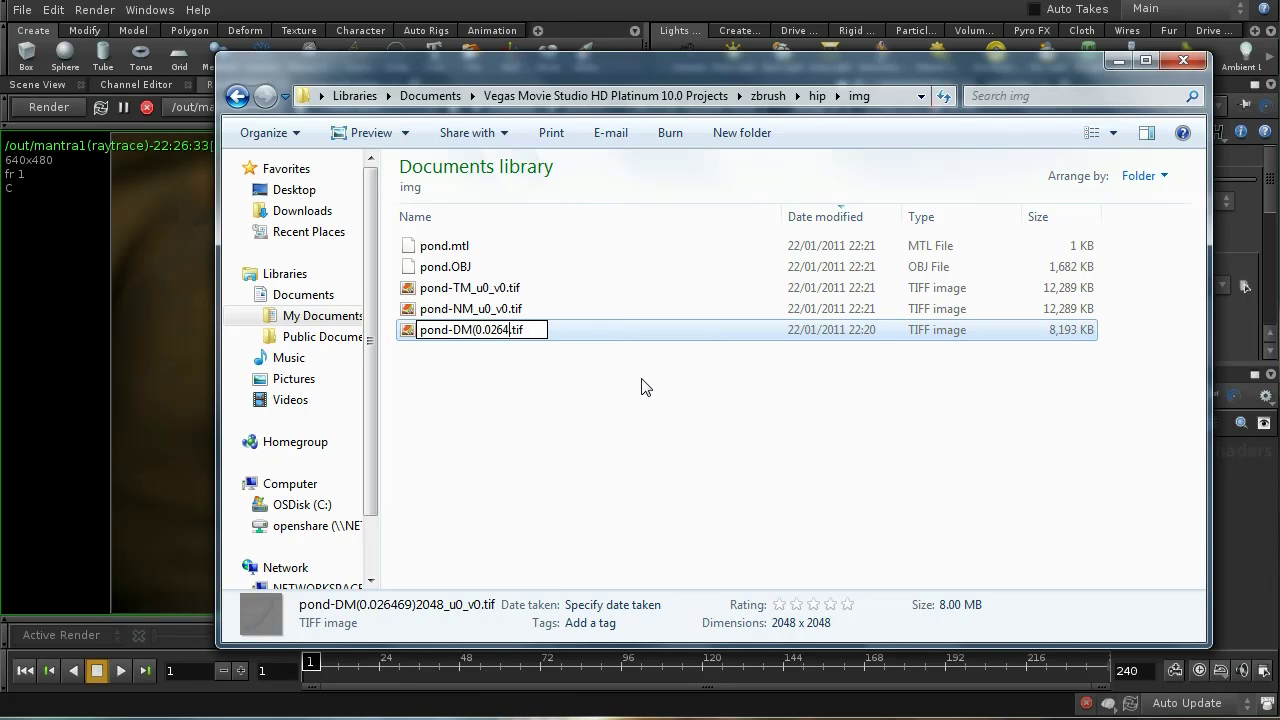
{"action": "key", "text": "BackSpace"}
{"action": "key", "text": "BackSpace"}
{"action": "key", "text": "BackSpace"}
{"action": "key", "text": "BackSpace"}
{"action": "key", "text": "BackSpace"}
{"action": "key", "text": "BackSpace"}
{"action": "key", "text": "BackSpace"}
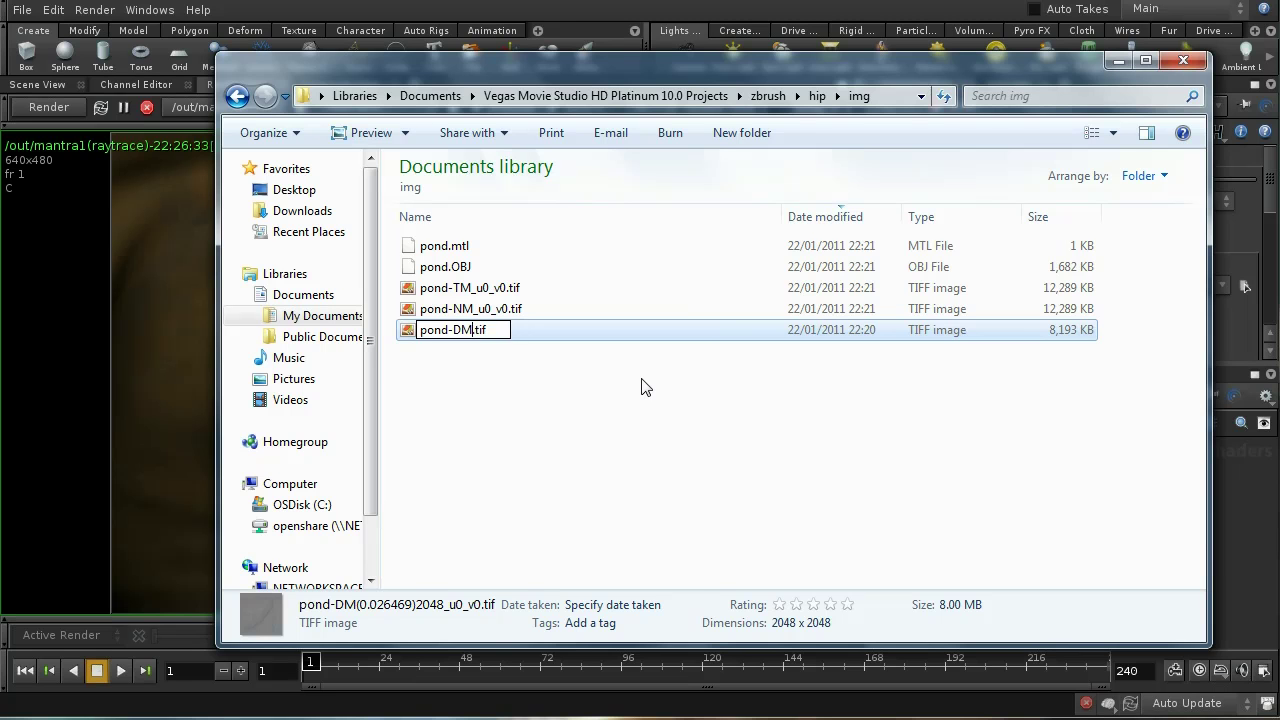
{"action": "key", "text": "Return"}
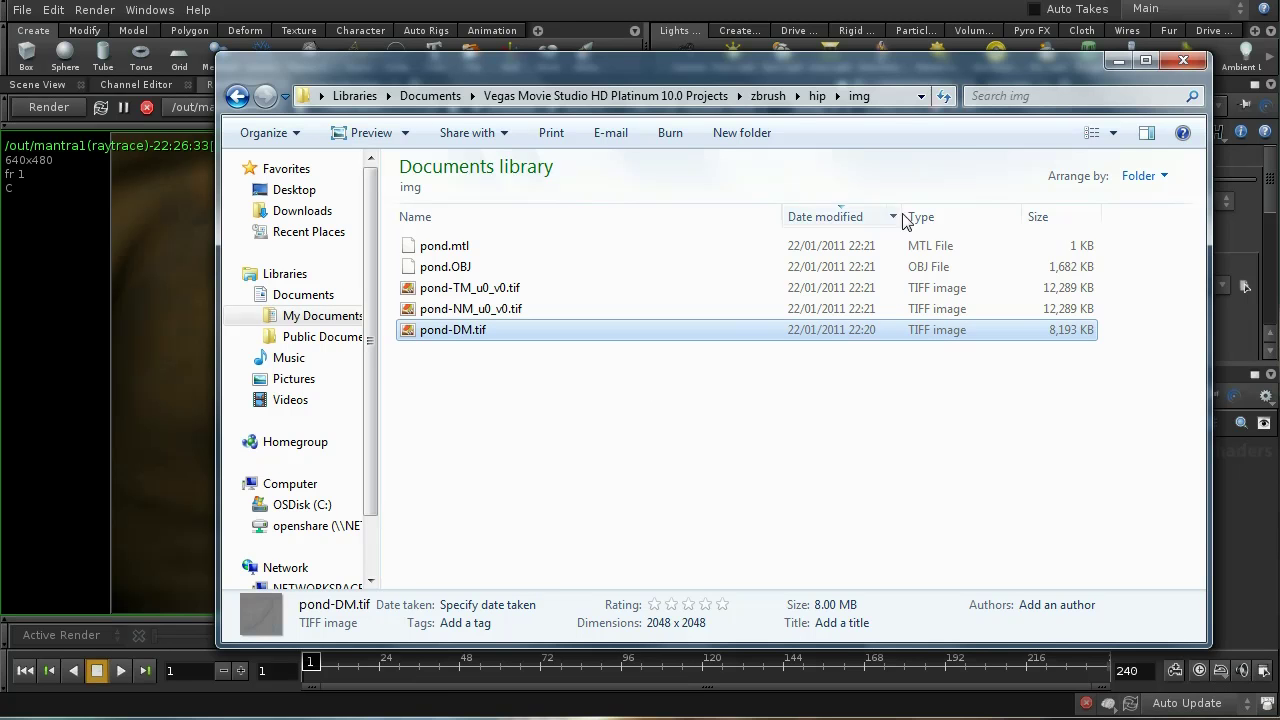
Step: Return to Houdini, set the displacement map to $HIP/img/pond-DM.tif and the Displacement Scale to 0.25
{"action": "left_click", "coordinate": [1030, 18]}
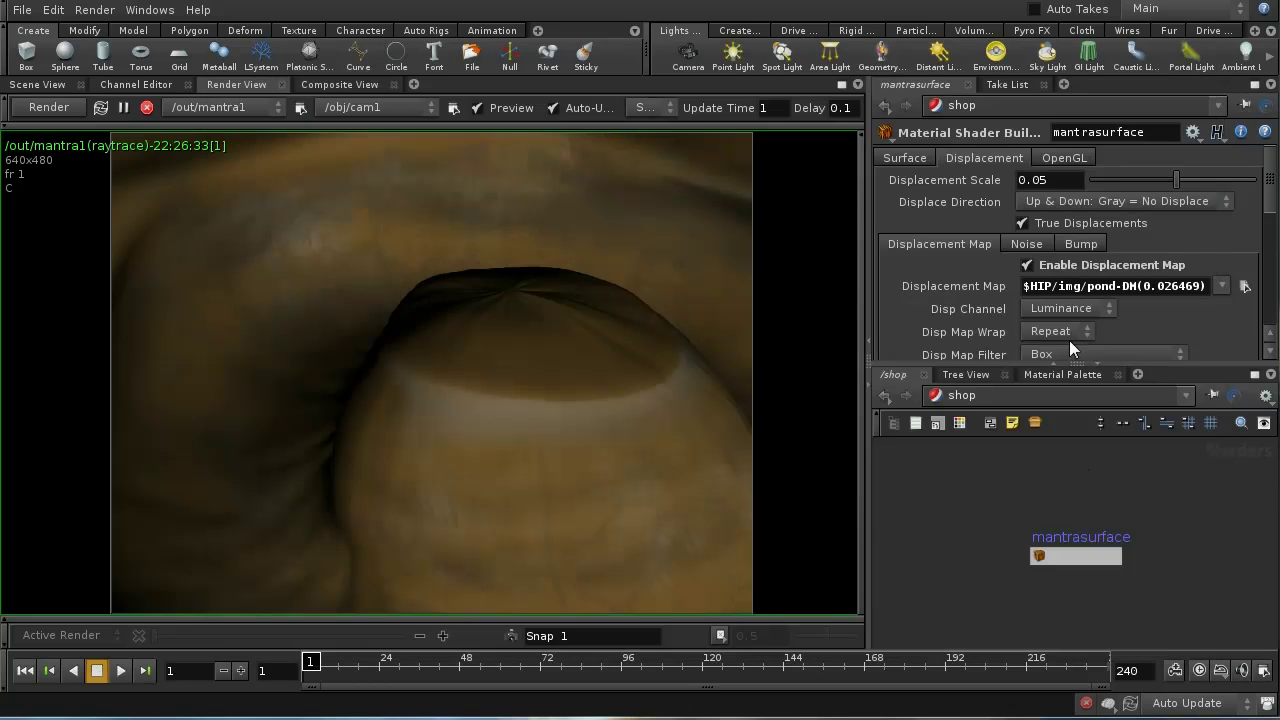
{"action": "left_click", "coordinate": [1244, 286]}
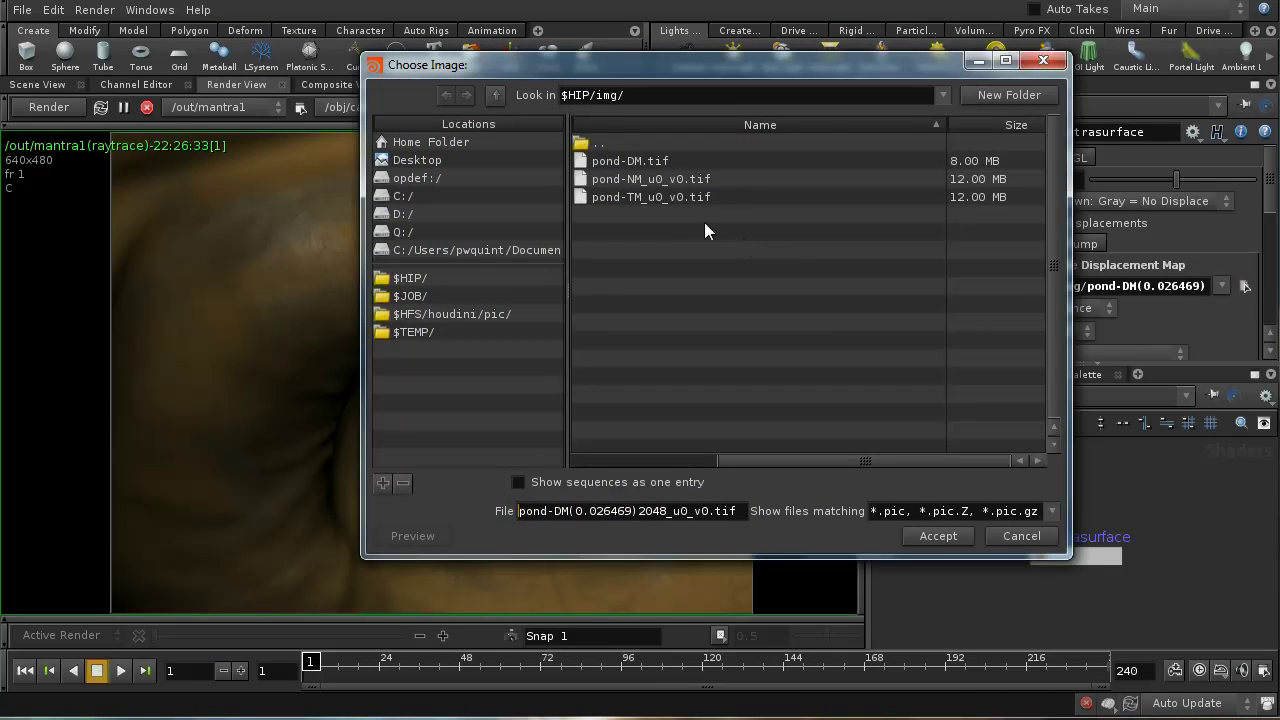
{"action": "left_click", "coordinate": [671, 161]}
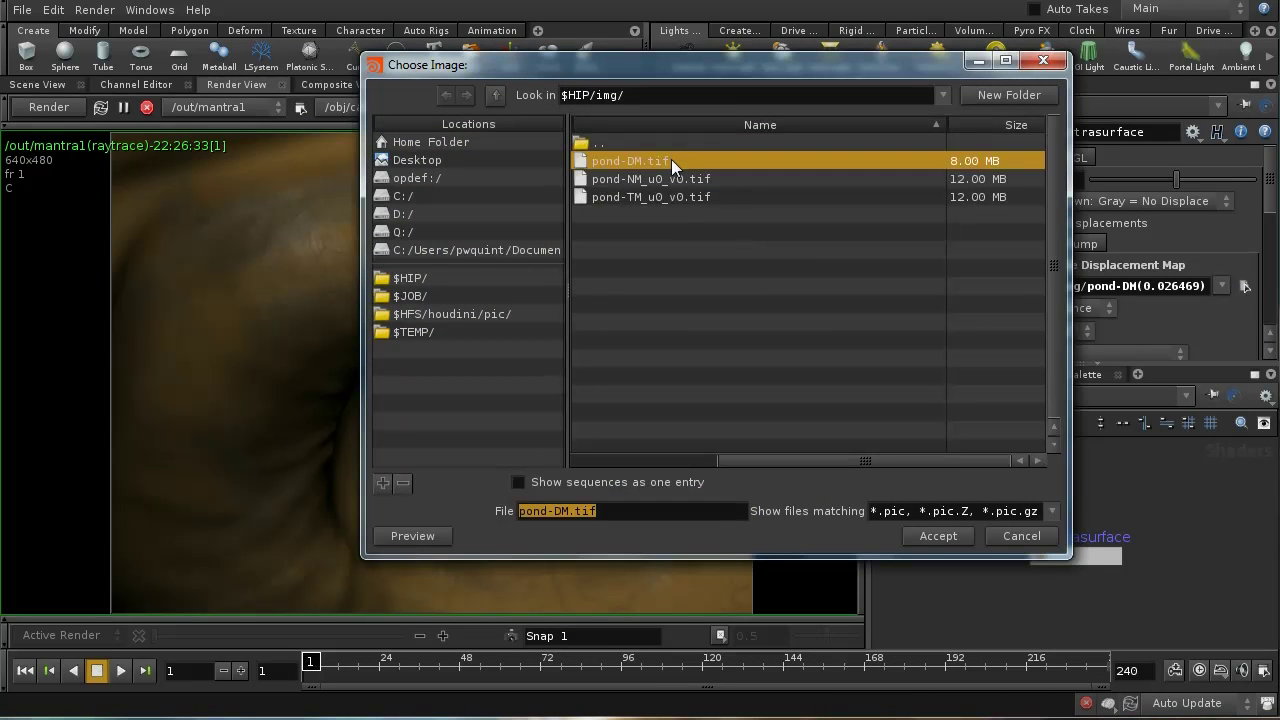
{"action": "left_click", "coordinate": [959, 536]}
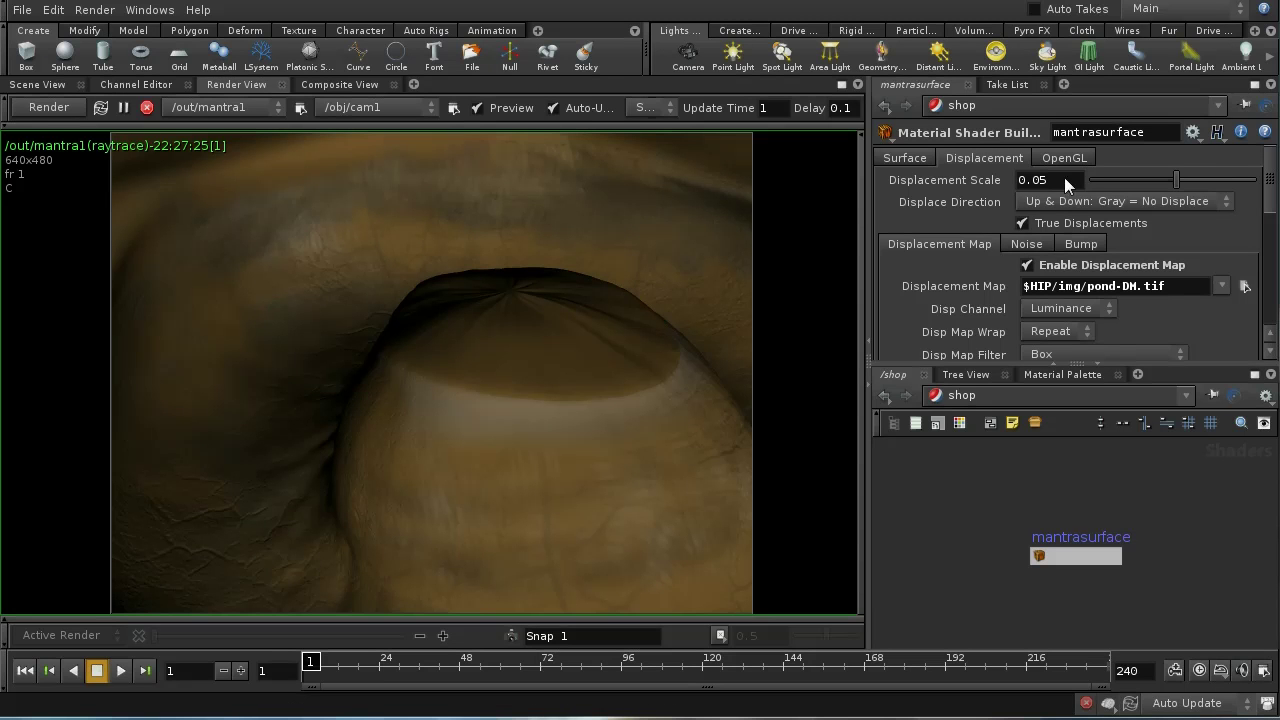
{"action": "mouse_move", "coordinate": [1066, 178]}
{"action": "middle_mouse_down"}
{"action": "mouse_move", "coordinate": [1101, 177]}
{"action": "mouse_move", "coordinate": [1064, 182]}
{"action": "middle_mouse_up"}
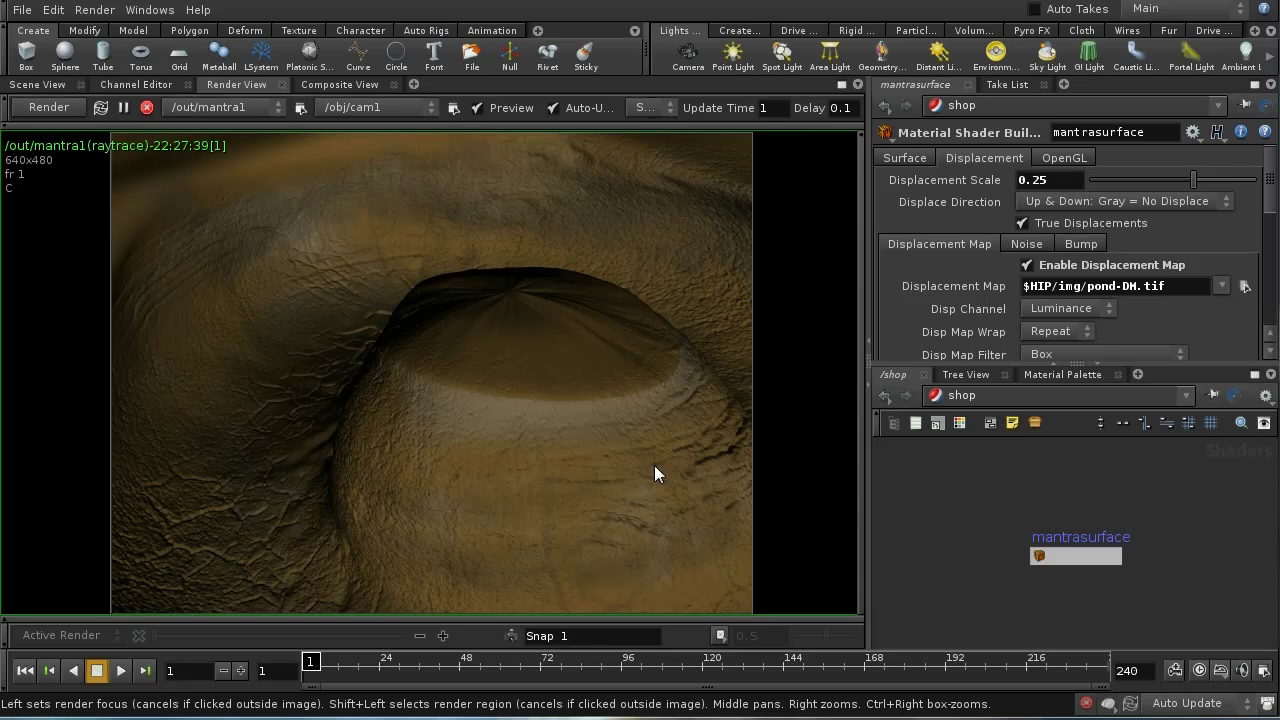
Step: Start a mantra1 render in MPlay to check the displacement, and close the MPlay window
{"action": "left_click", "coordinate": [149, 10]}
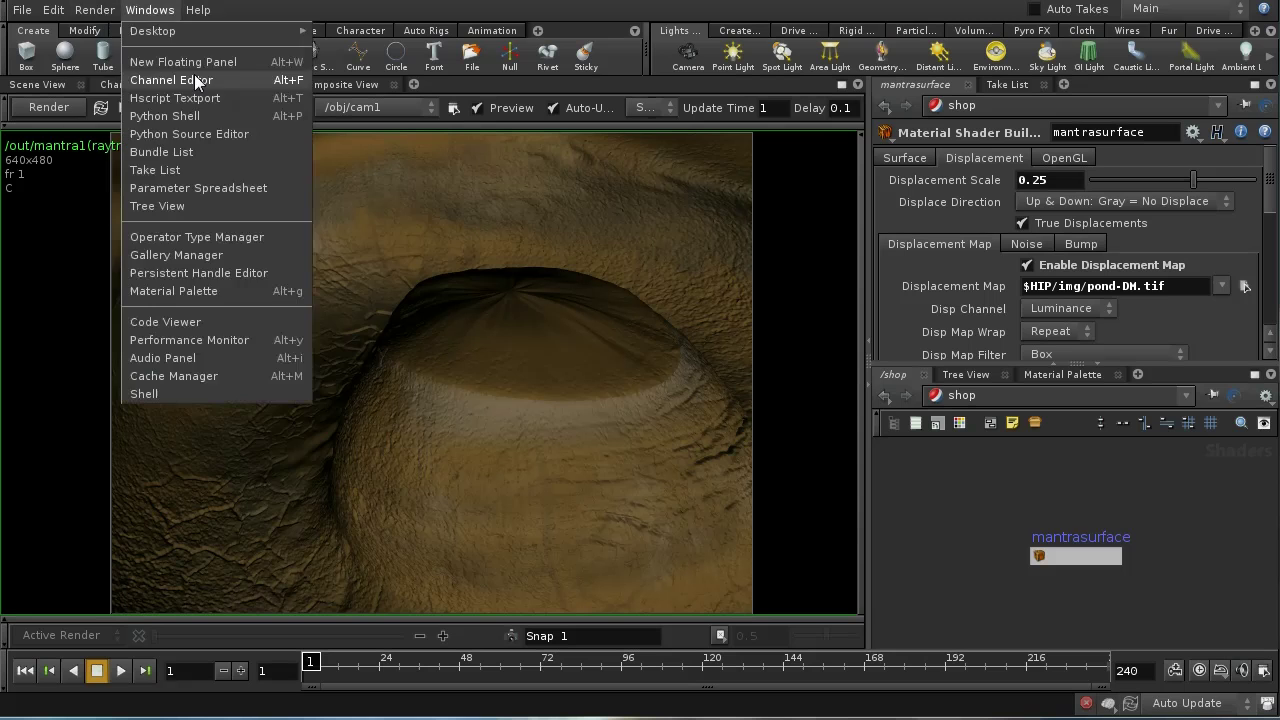
{"action": "mouse_move", "coordinate": [95, 10]}
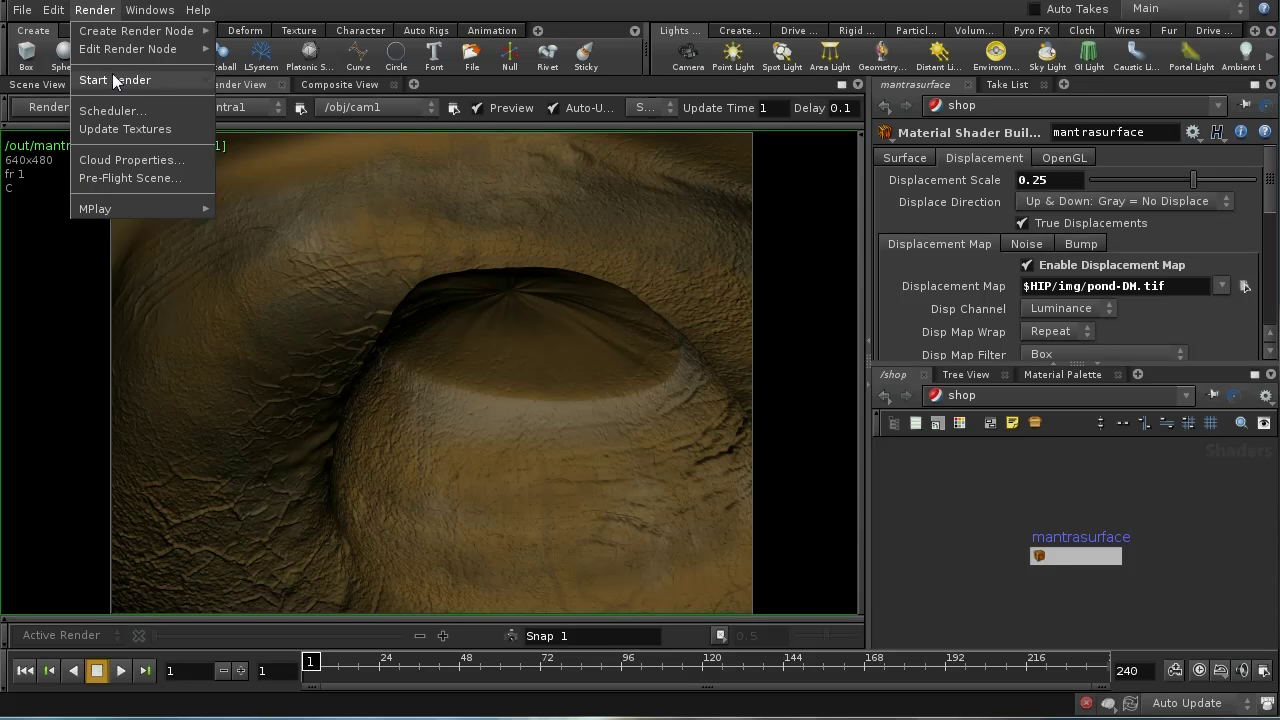
{"action": "mouse_move", "coordinate": [120, 81]}
{"action": "left_click", "coordinate": [255, 81]}
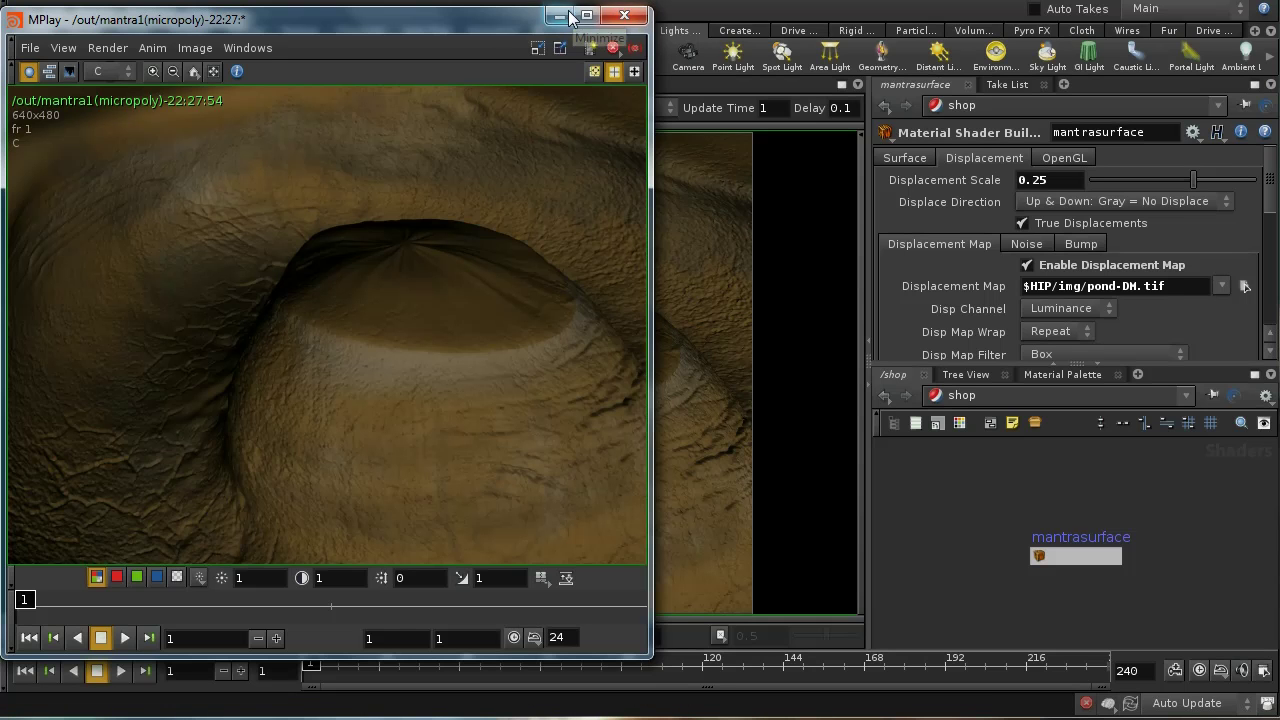
{"action": "left_click", "coordinate": [622, 17]}
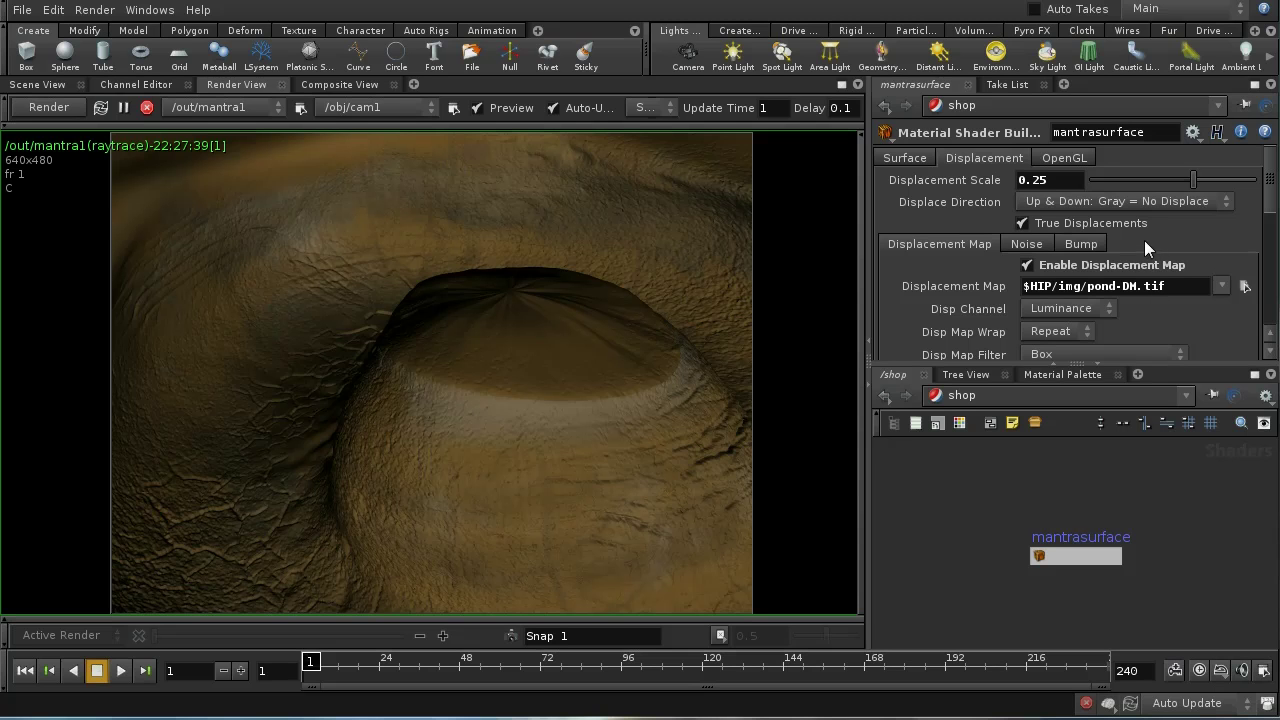
Step: Turn off True Displacements on the material and render mantra1 again in MPlay for comparison
{"action": "left_click", "coordinate": [1022, 223]}
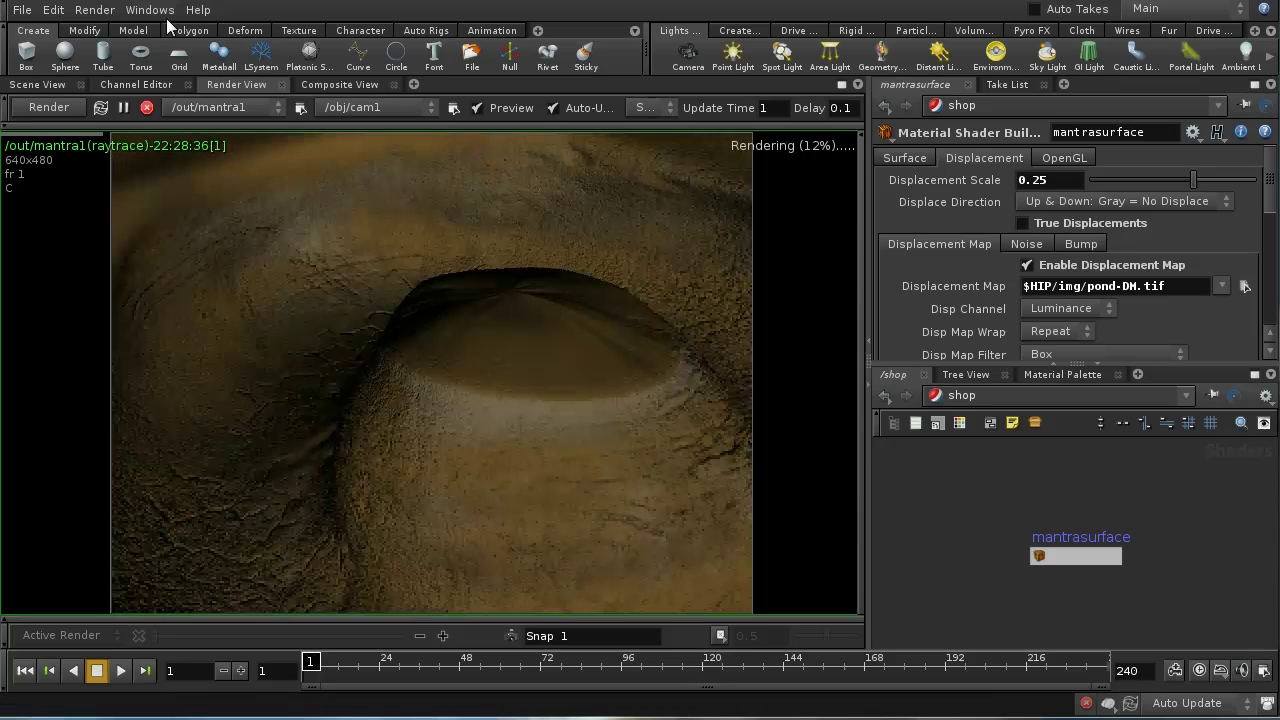
{"action": "left_click", "coordinate": [95, 9]}
{"action": "mouse_move", "coordinate": [180, 80]}
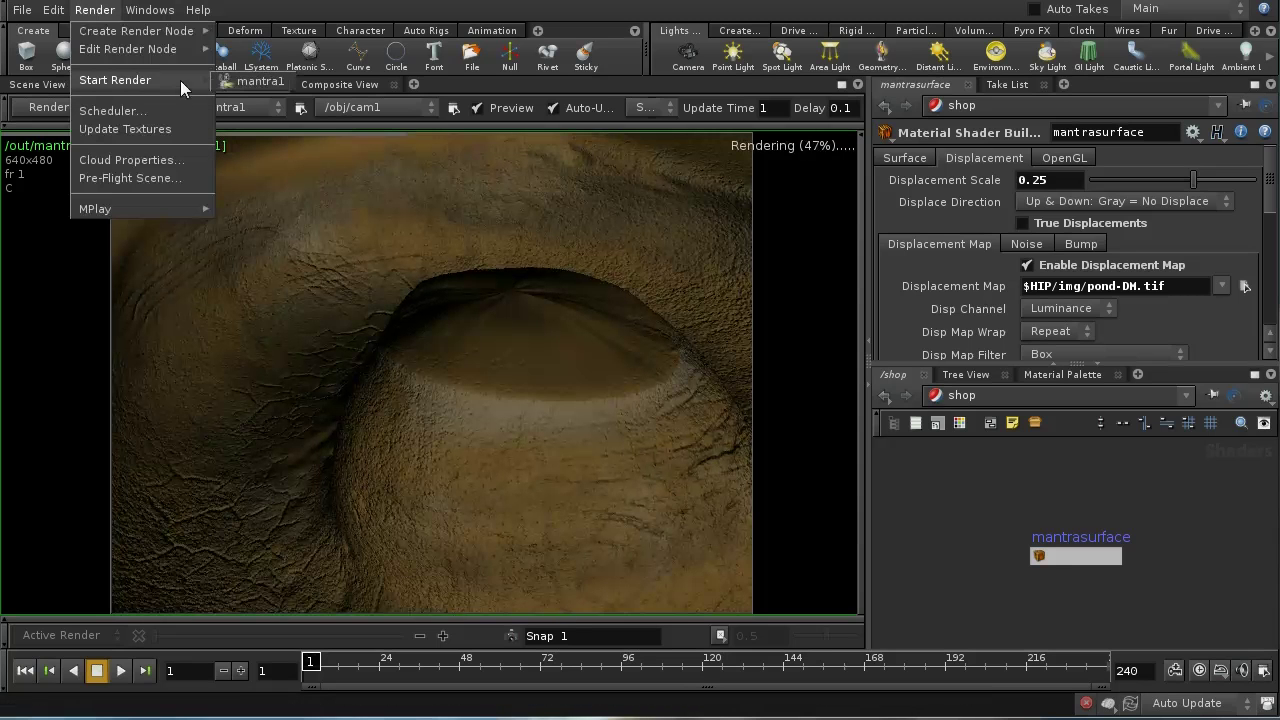
{"action": "left_click", "coordinate": [244, 84]}
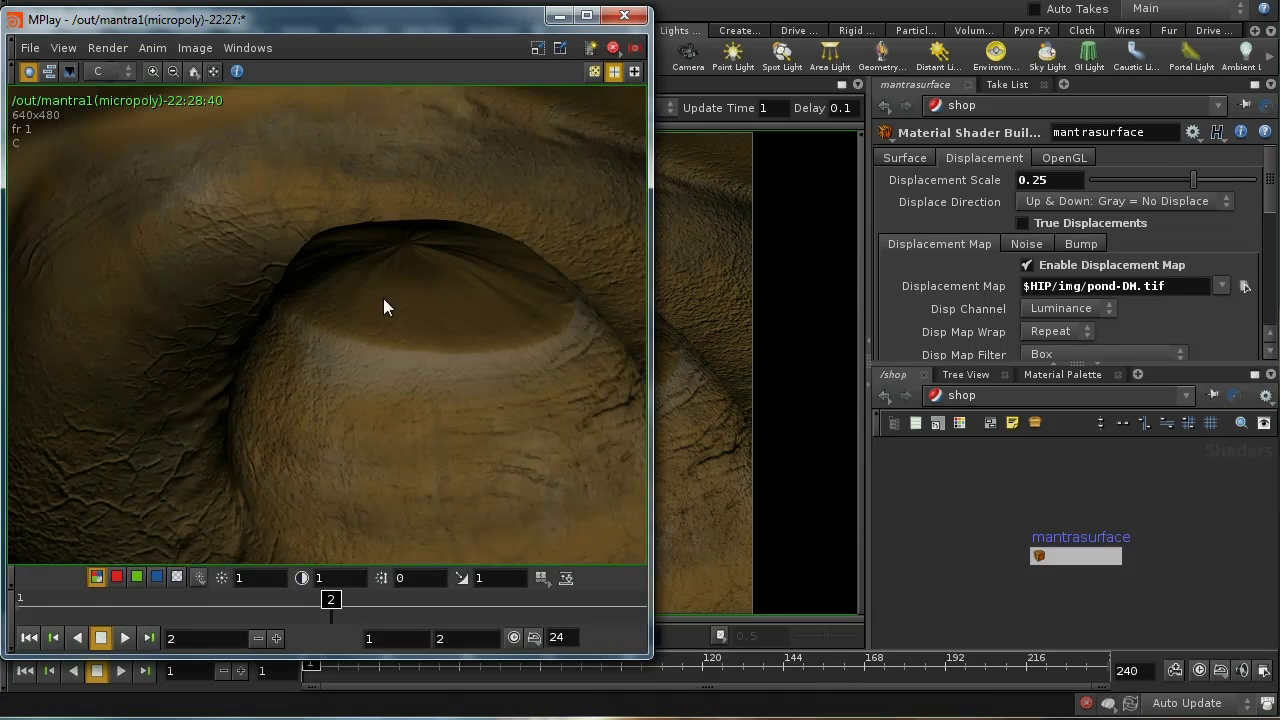
{"action": "left_click_drag", "start_coordinate": [328, 21], "coordinate": [436, 13]}
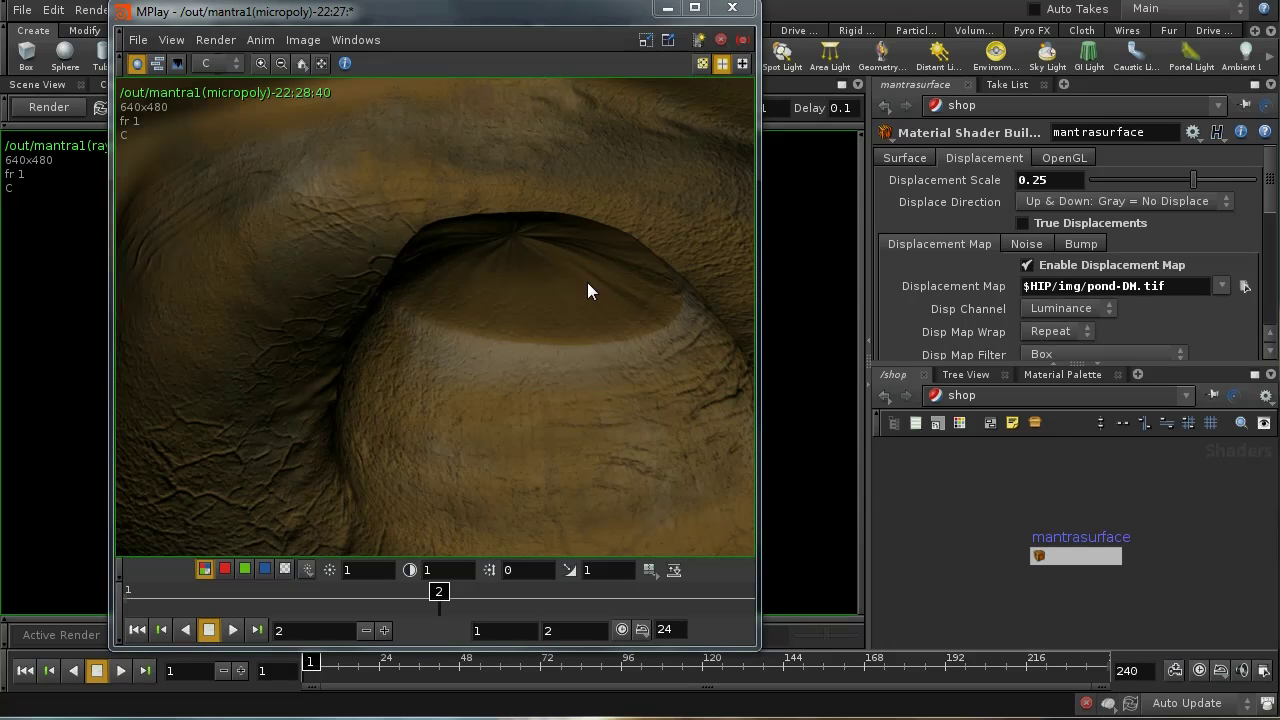
Step: Disable the material's displacement map and close the MPlay render window
{"action": "left_click", "coordinate": [1027, 265]}
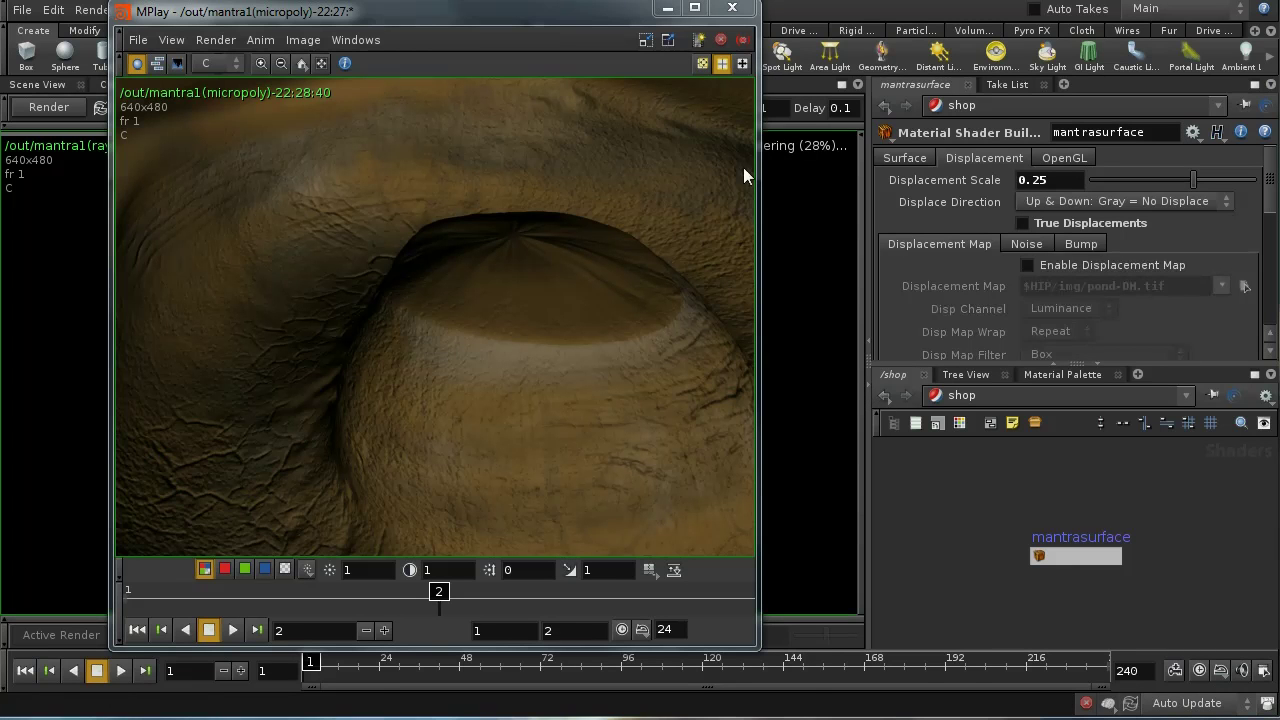
{"action": "left_click", "coordinate": [730, 8]}
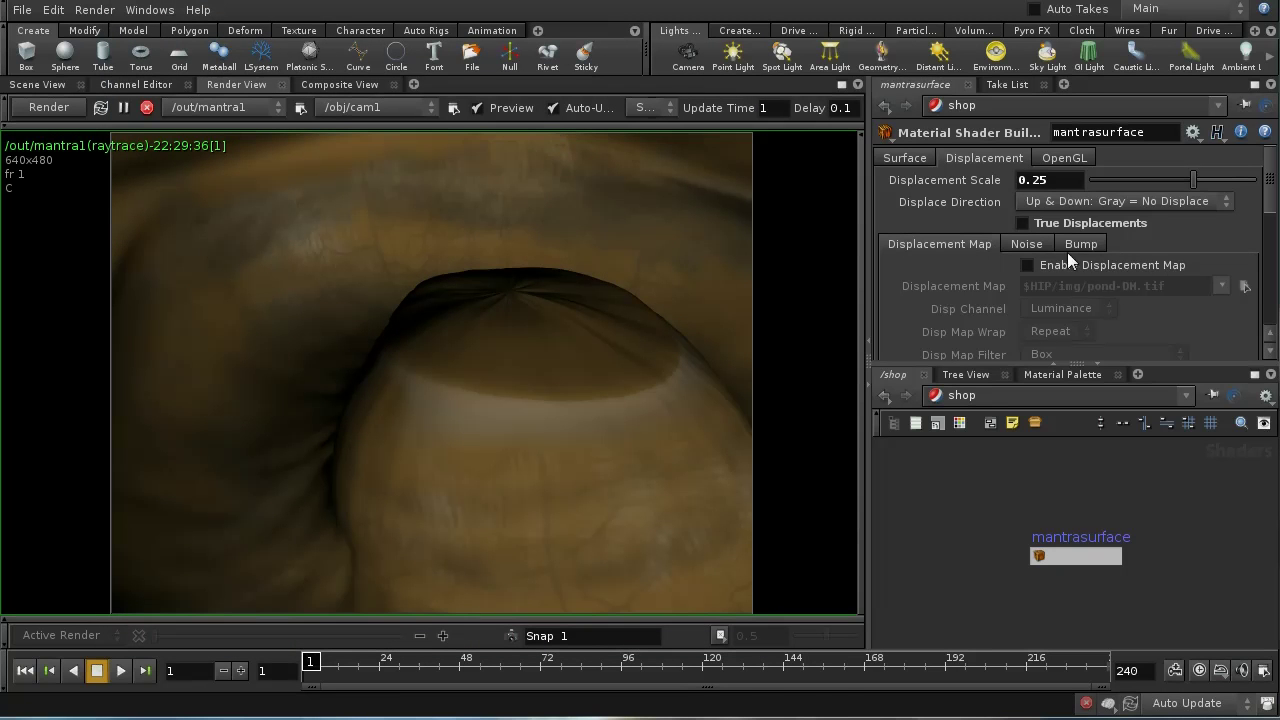
Step: Set the Map Type in the material's bump settings to Normal
{"action": "left_click", "coordinate": [1075, 246]}
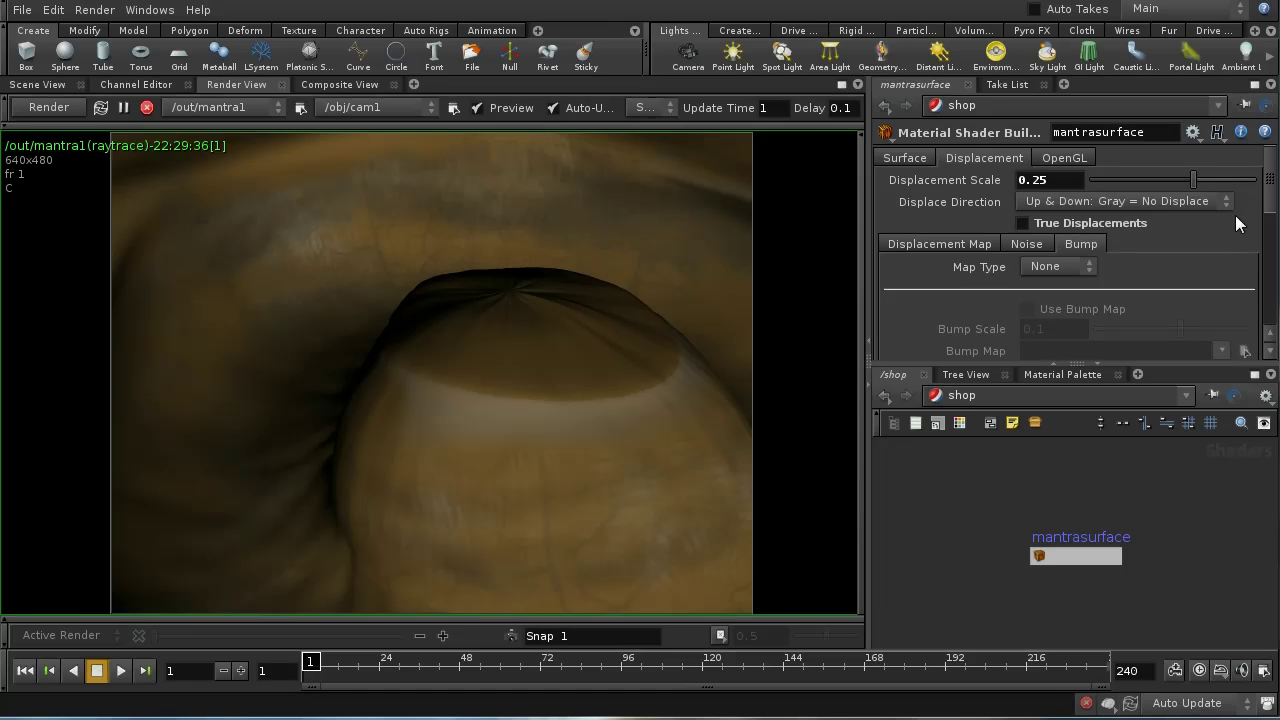
{"action": "left_click", "coordinate": [1088, 268]}
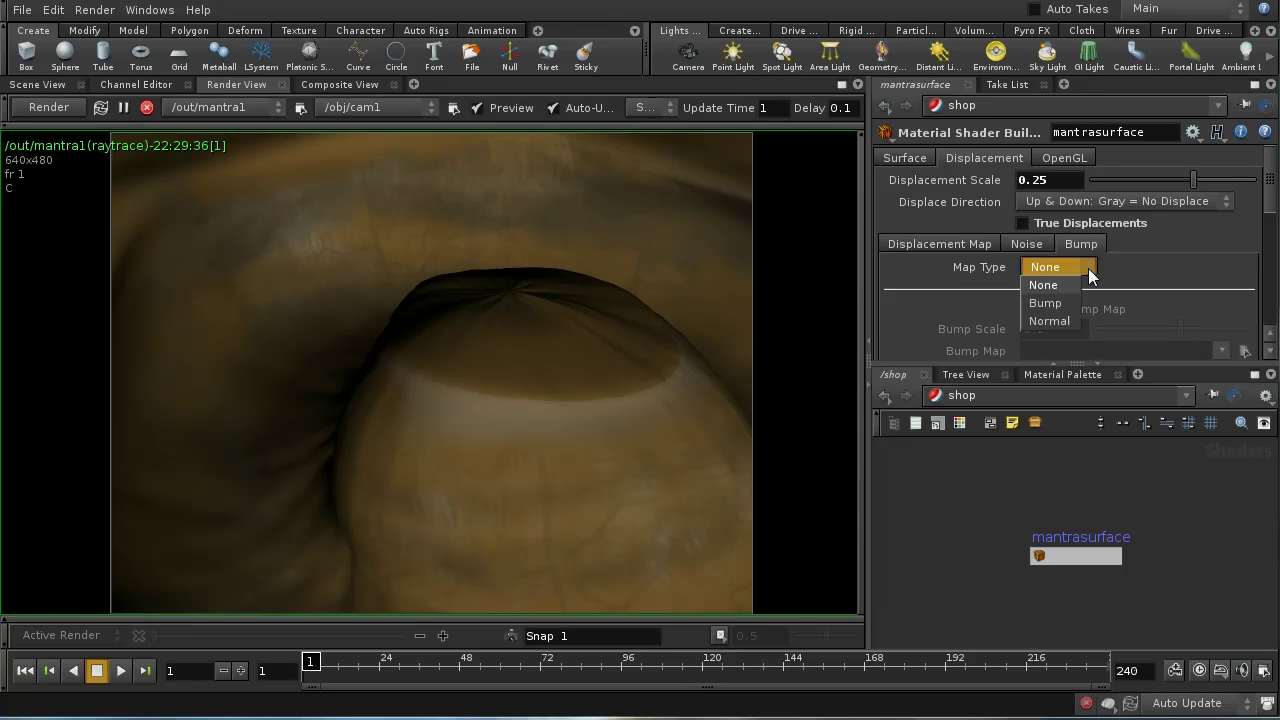
{"action": "left_click", "coordinate": [1051, 317]}
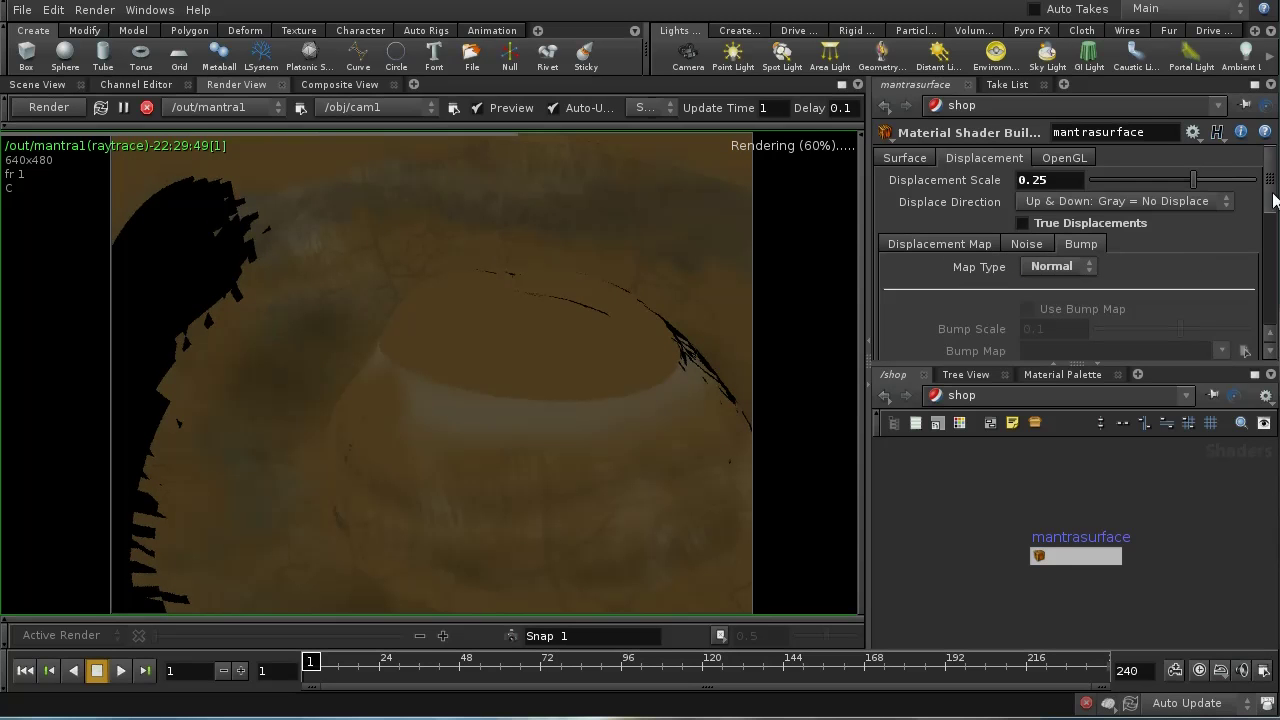
Step: Enable the material's normal map and assign pond-NM_u0_v0.tif from $HIP/img to it
{"action": "scroll", "coordinate": [1102, 230], "scroll_direction": "down", "scroll_amount": 3}
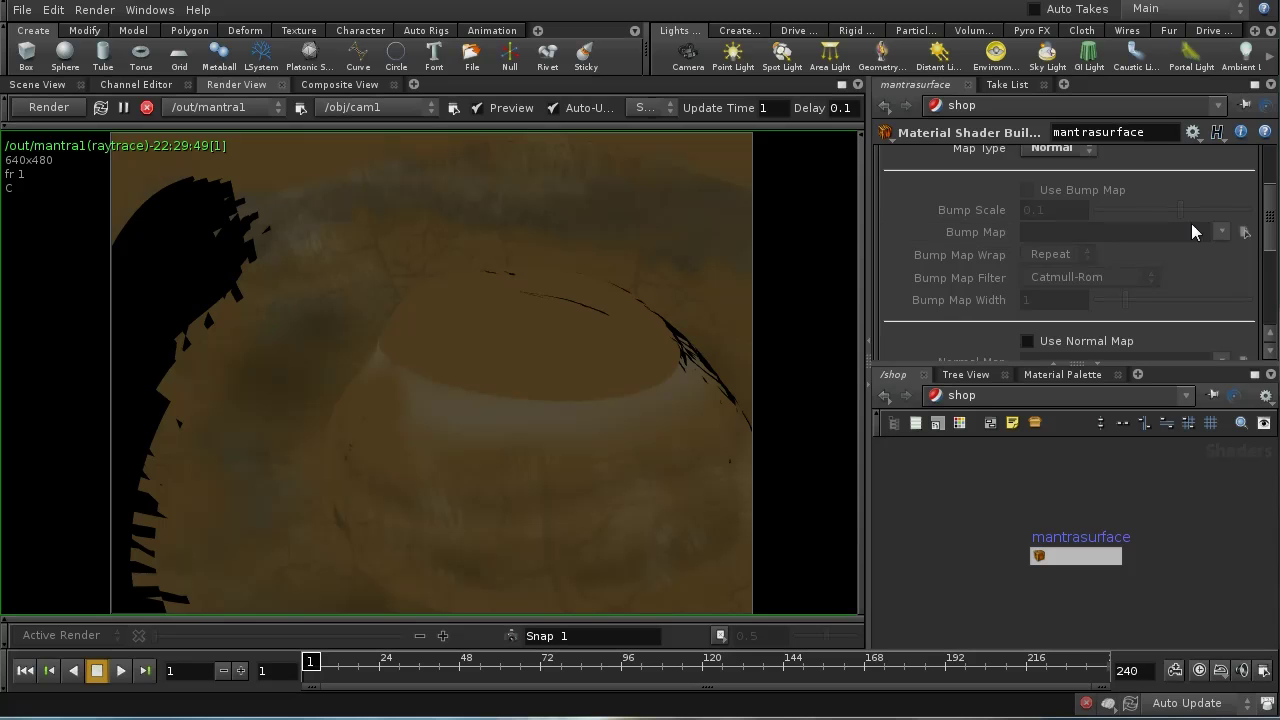
{"action": "left_click_drag", "start_coordinate": [1270, 232], "coordinate": [1270, 250]}
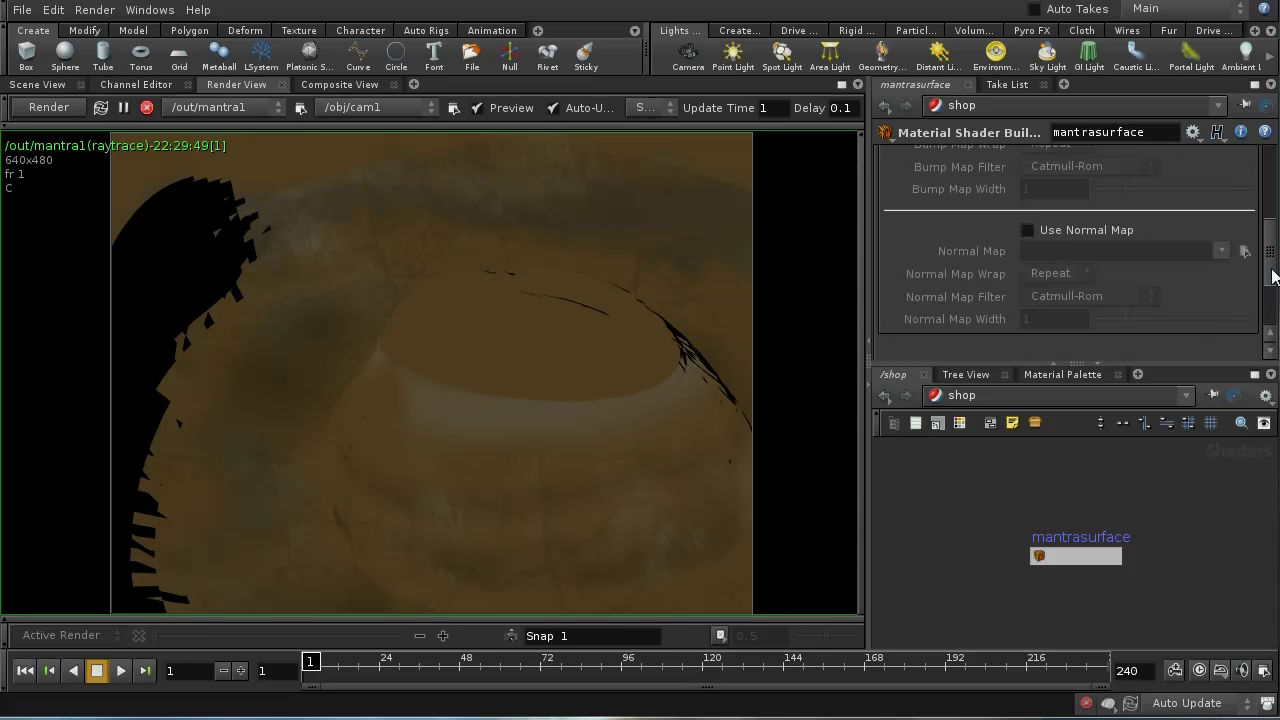
{"action": "left_click", "coordinate": [1069, 238]}
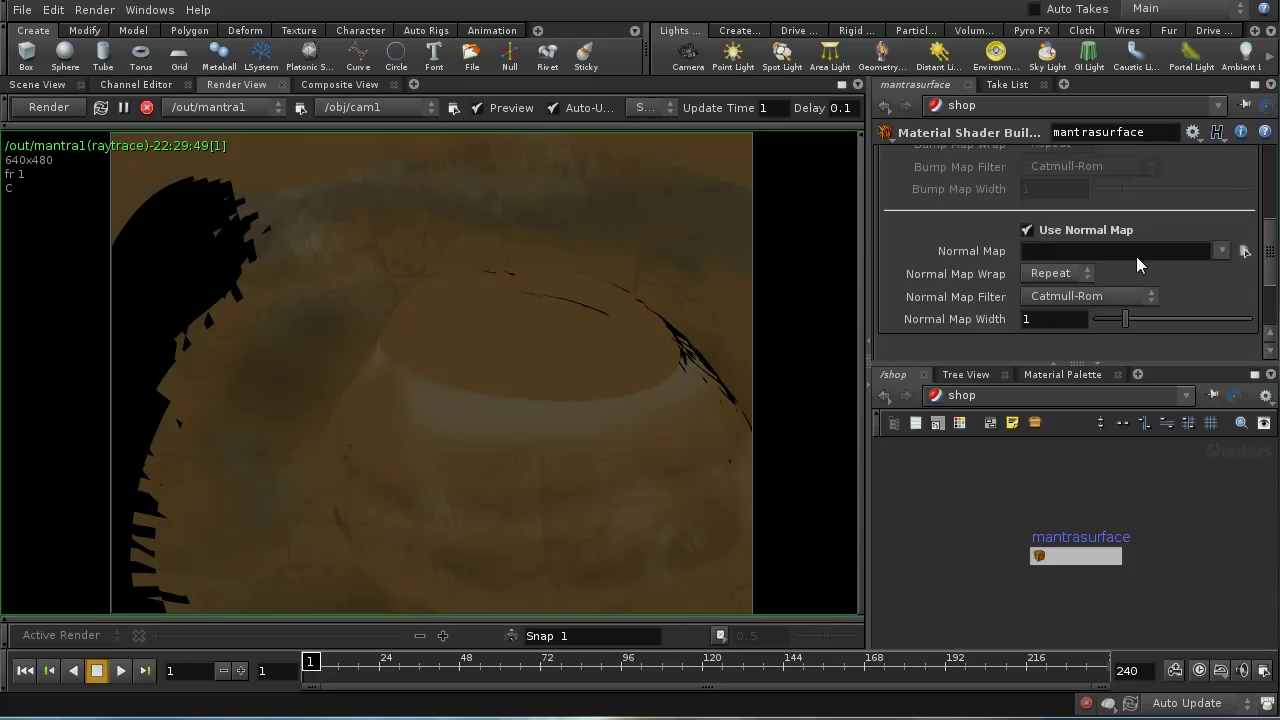
{"action": "left_click", "coordinate": [1244, 251]}
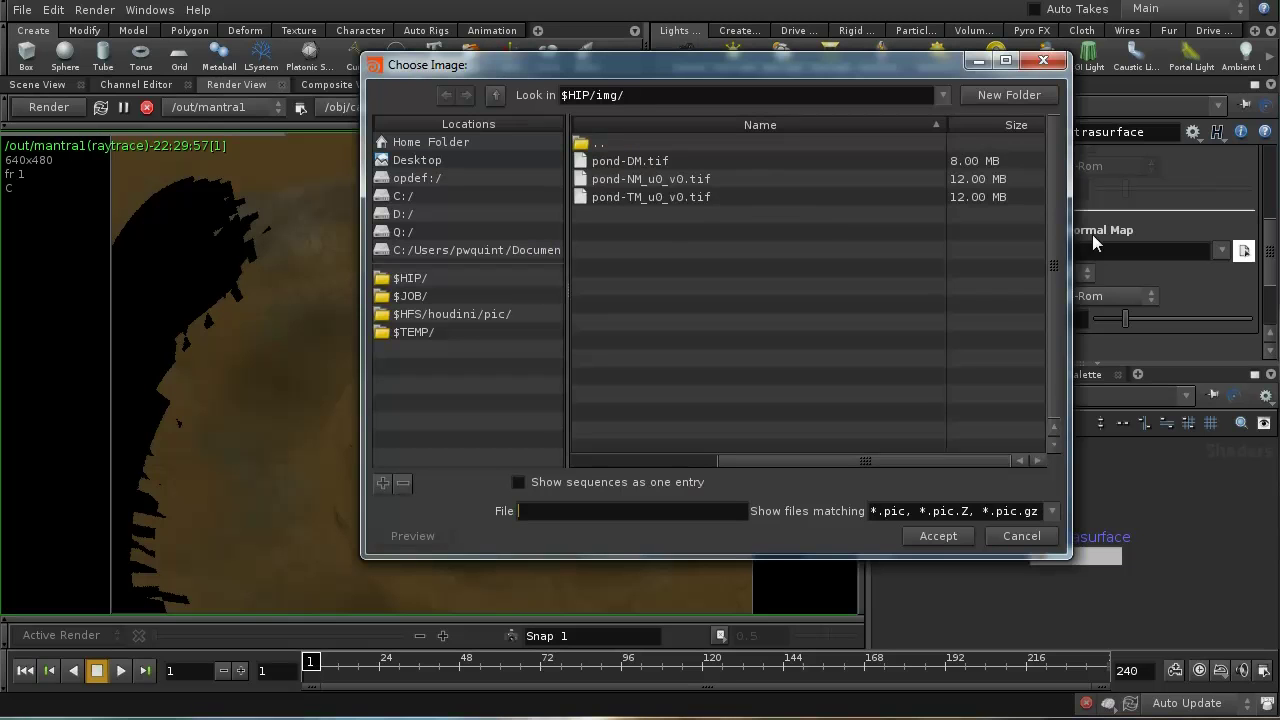
{"action": "left_click", "coordinate": [690, 182]}
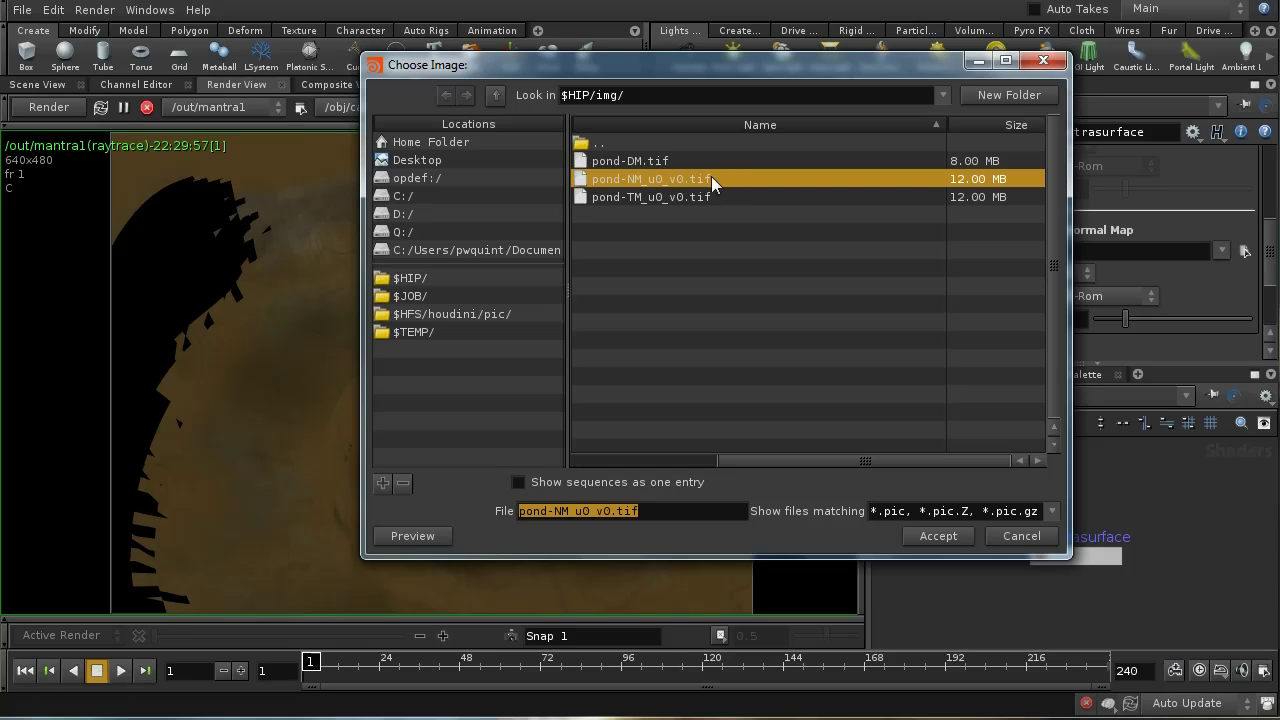
{"action": "left_click", "coordinate": [926, 536]}
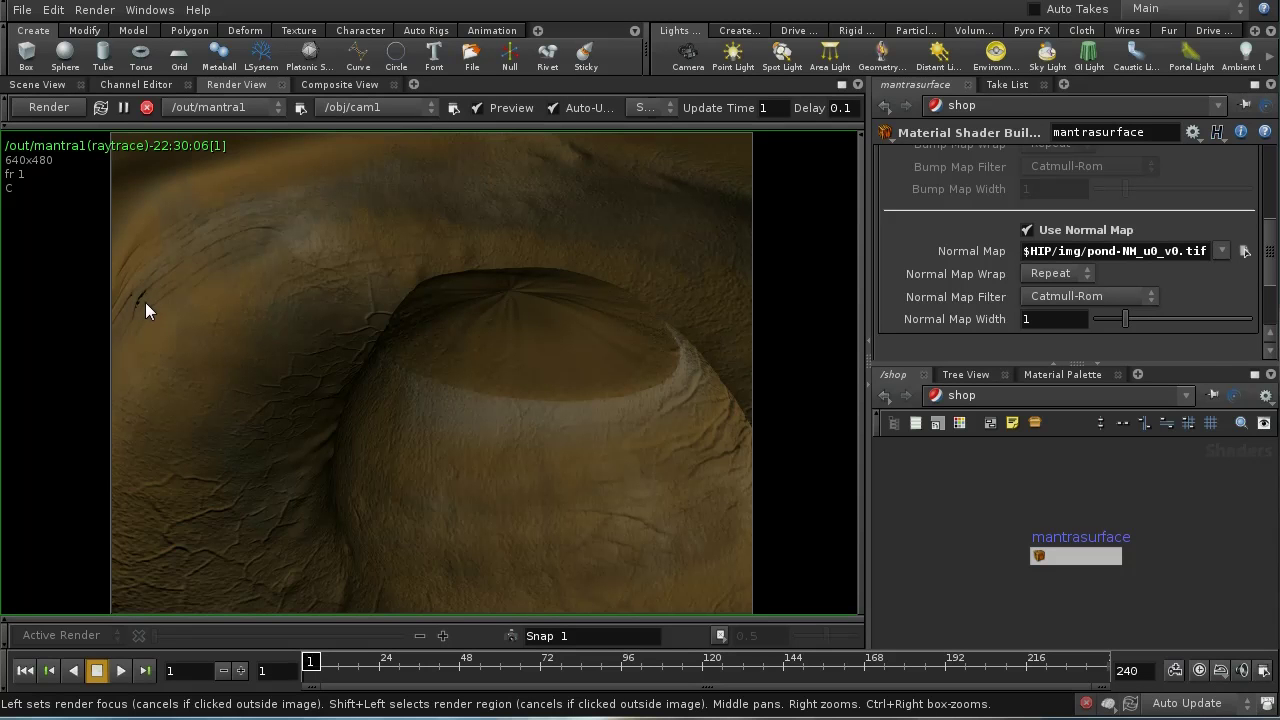
Step: Look through cam1, turn the view to a different angle on the pond's central mound, and view the mantra1 render
{"action": "left_click", "coordinate": [36, 84]}
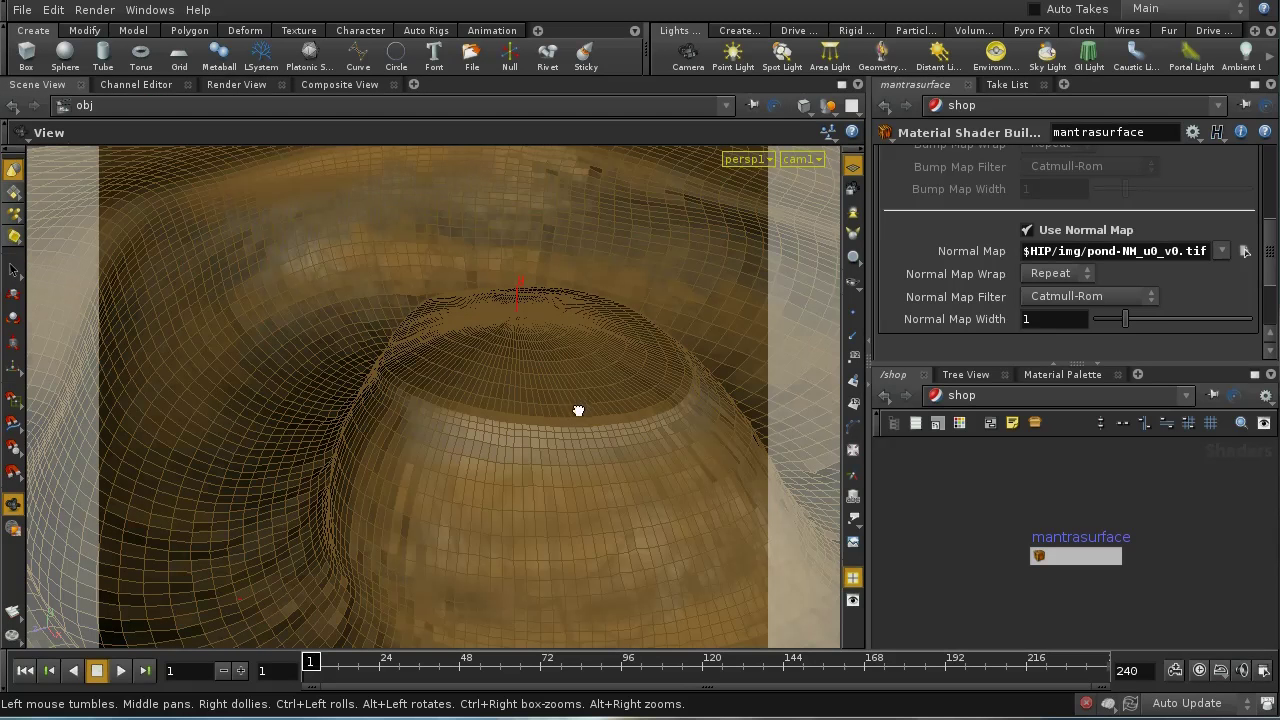
{"action": "left_click_drag", "start_coordinate": [580, 411], "coordinate": [494, 408]}
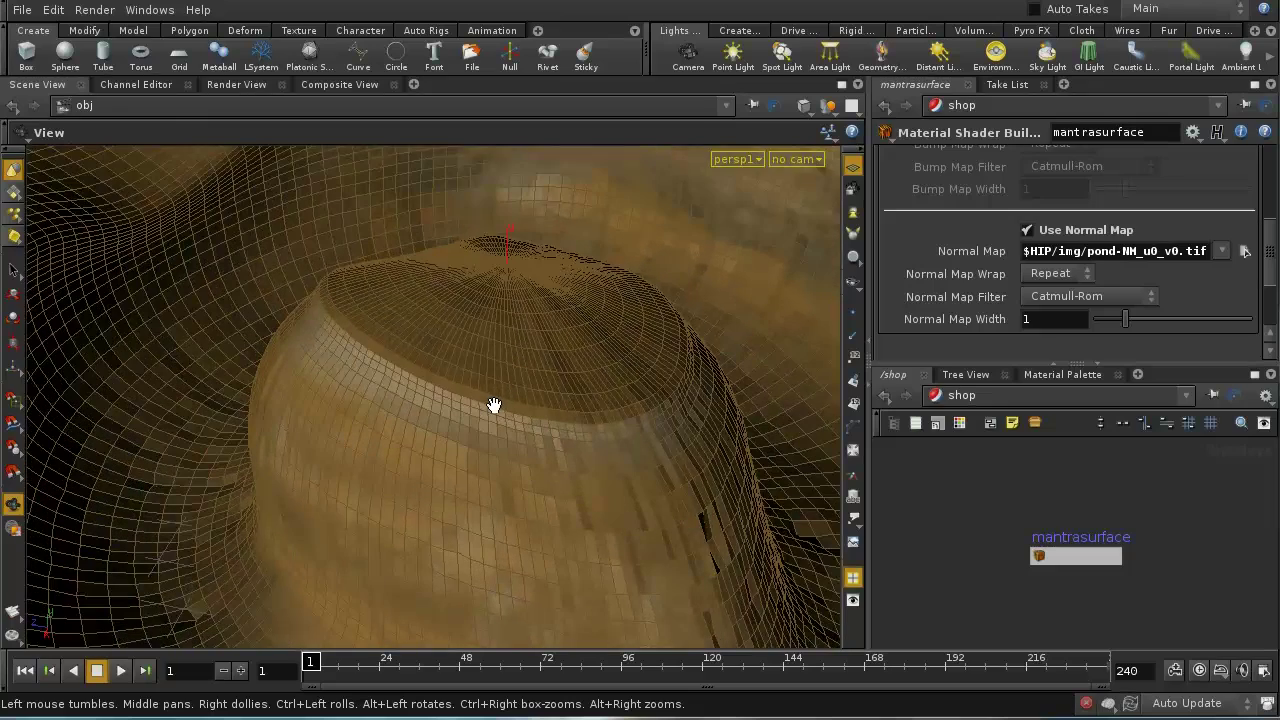
{"action": "left_click", "coordinate": [800, 159]}
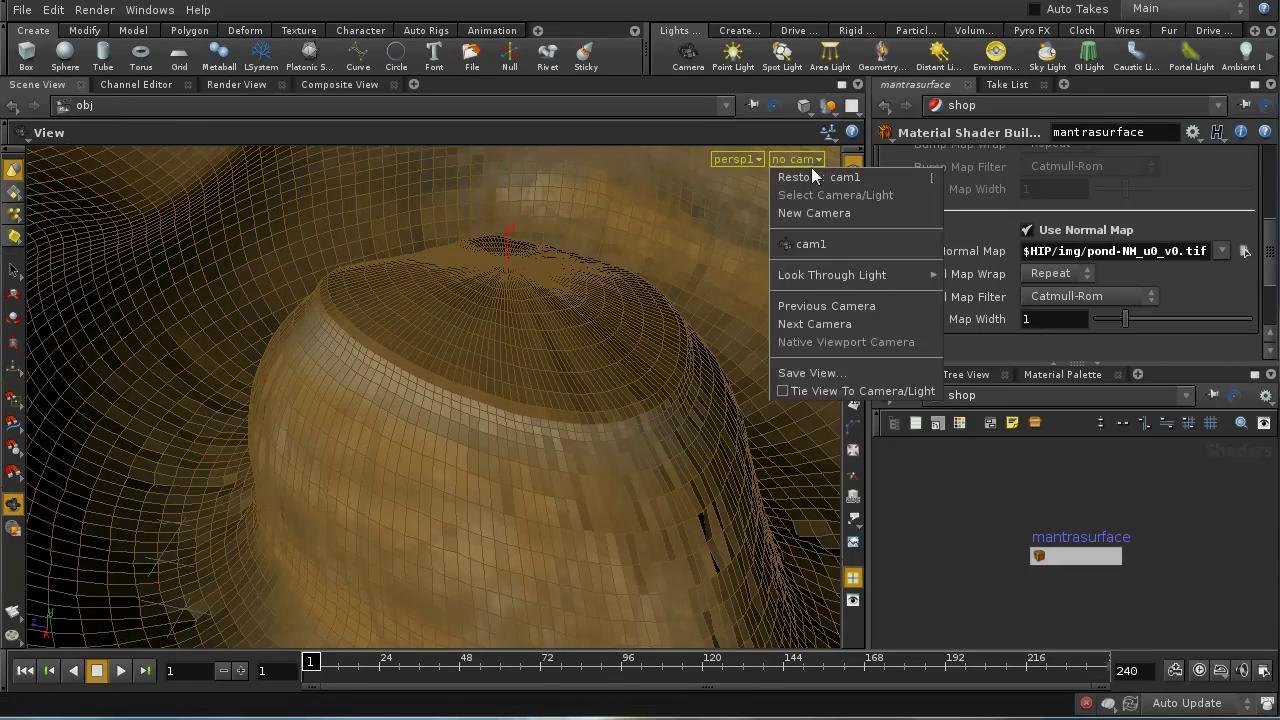
{"action": "left_click", "coordinate": [820, 238]}
{"action": "left_click_drag", "start_coordinate": [690, 292], "coordinate": [589, 317]}
{"action": "left_click", "coordinate": [250, 84]}
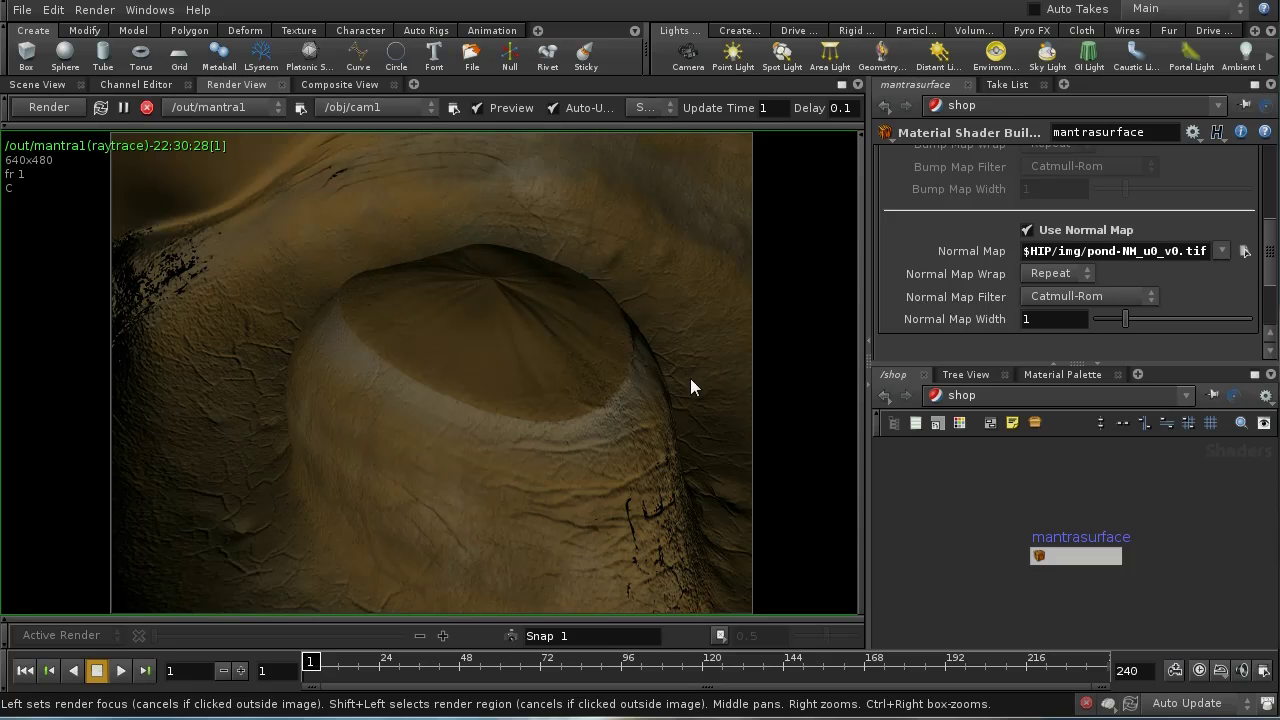
Step: Open the mantrasurface shader network in a maximized pane and bring its normalColor and normalConvert nodes into view
{"action": "middle_click_drag", "start_coordinate": [1050, 590], "coordinate": [1025, 575]}
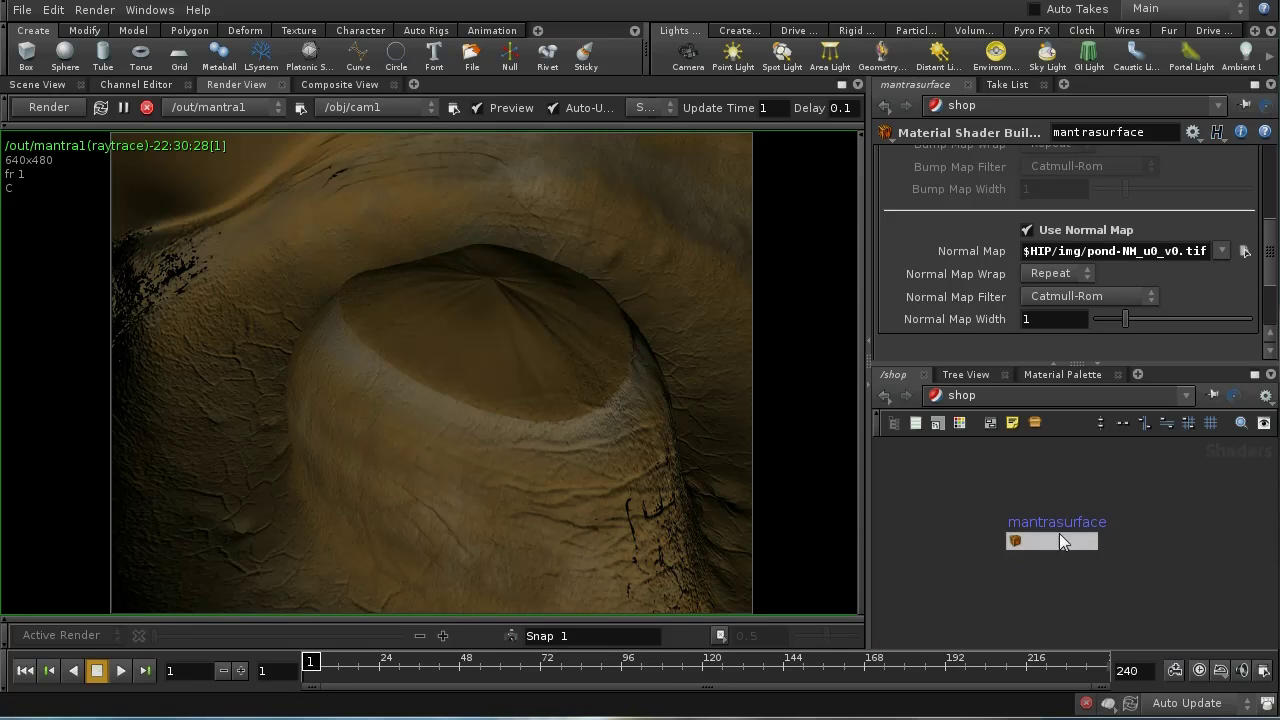
{"action": "double_click", "coordinate": [1046, 541]}
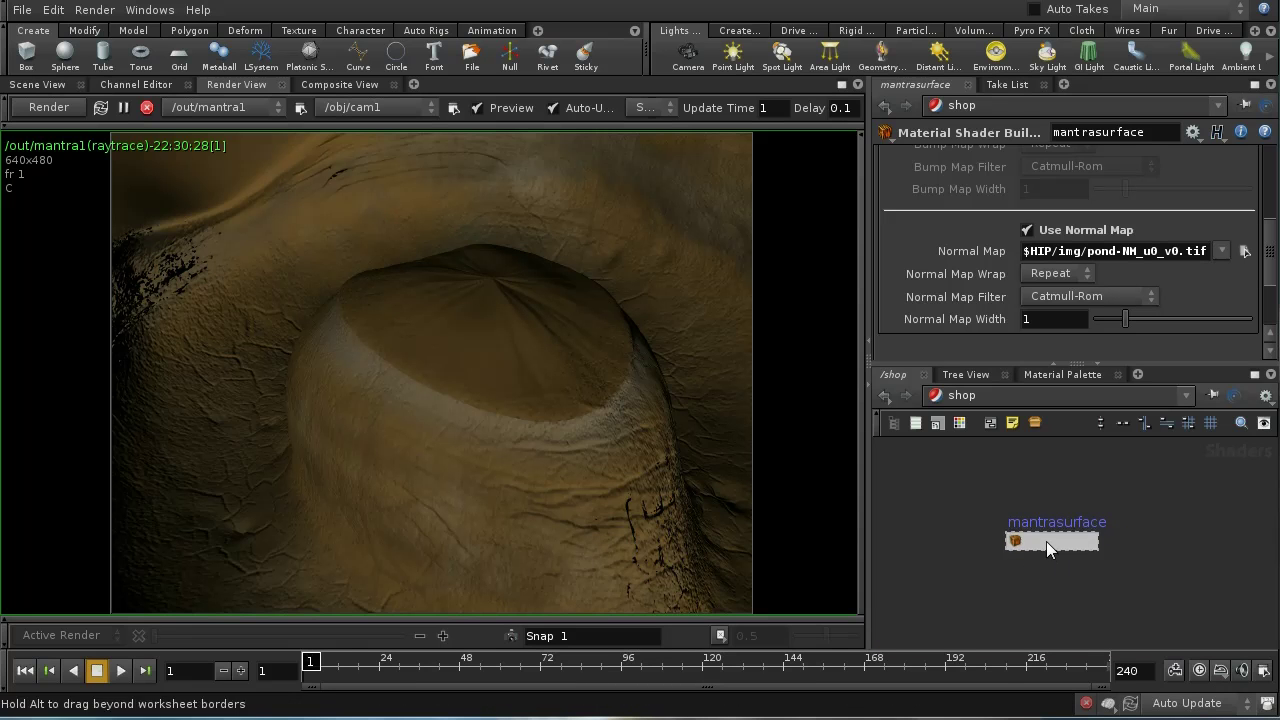
{"action": "left_click", "coordinate": [1254, 374]}
{"action": "scroll", "coordinate": [710, 430], "scroll_direction": "down", "scroll_amount": 5}
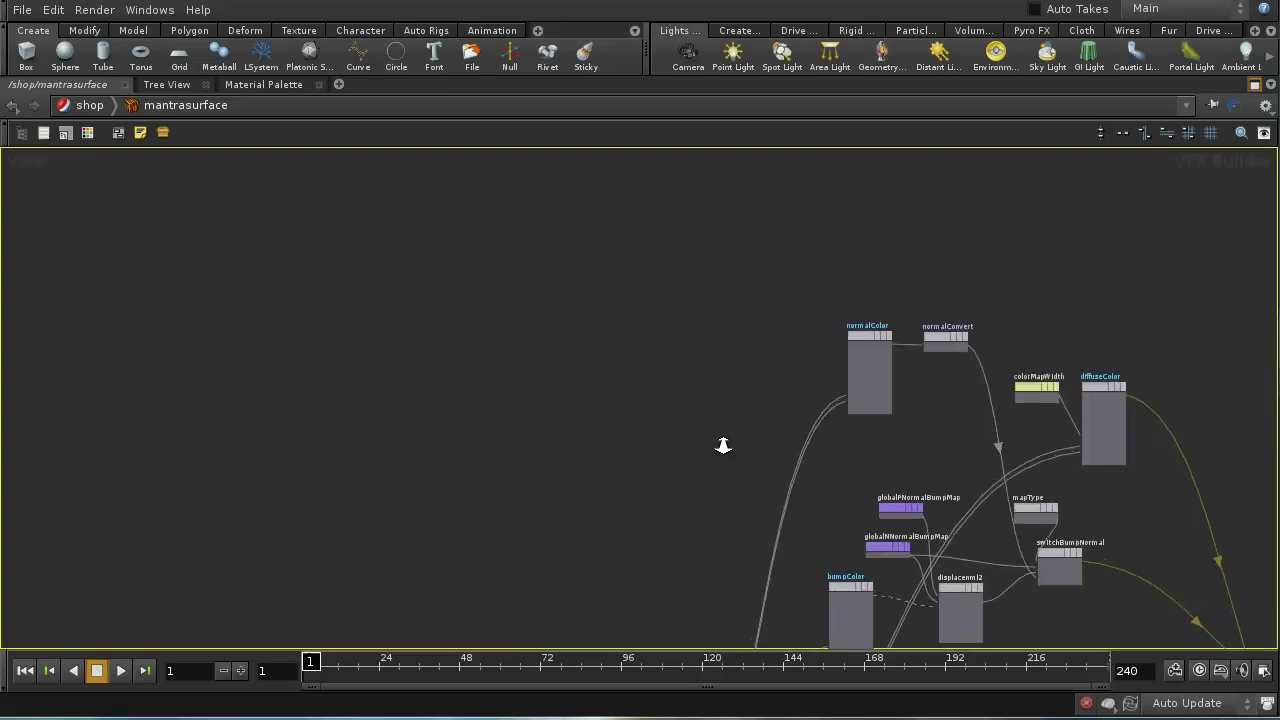
{"action": "scroll", "coordinate": [726, 449], "scroll_direction": "up", "scroll_amount": 5}
{"action": "middle_click_drag", "start_coordinate": [751, 366], "coordinate": [486, 334]}
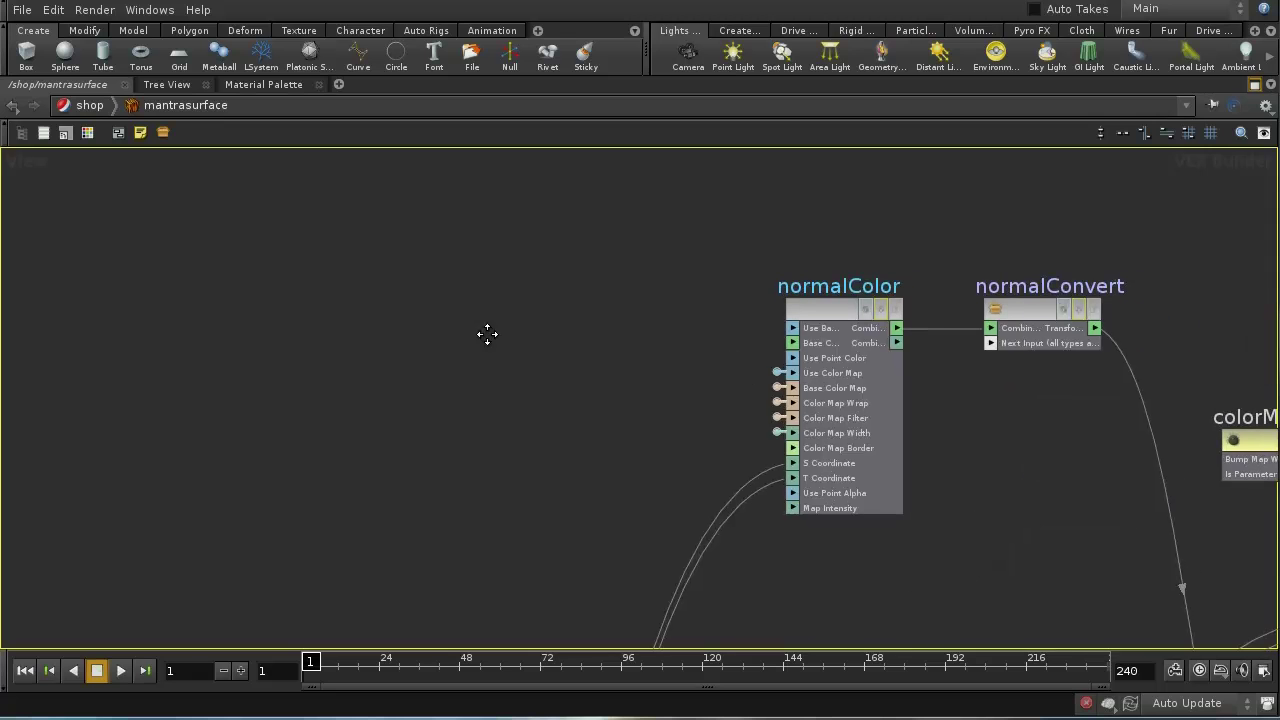
{"action": "middle_click_drag", "start_coordinate": [944, 415], "coordinate": [599, 434]}
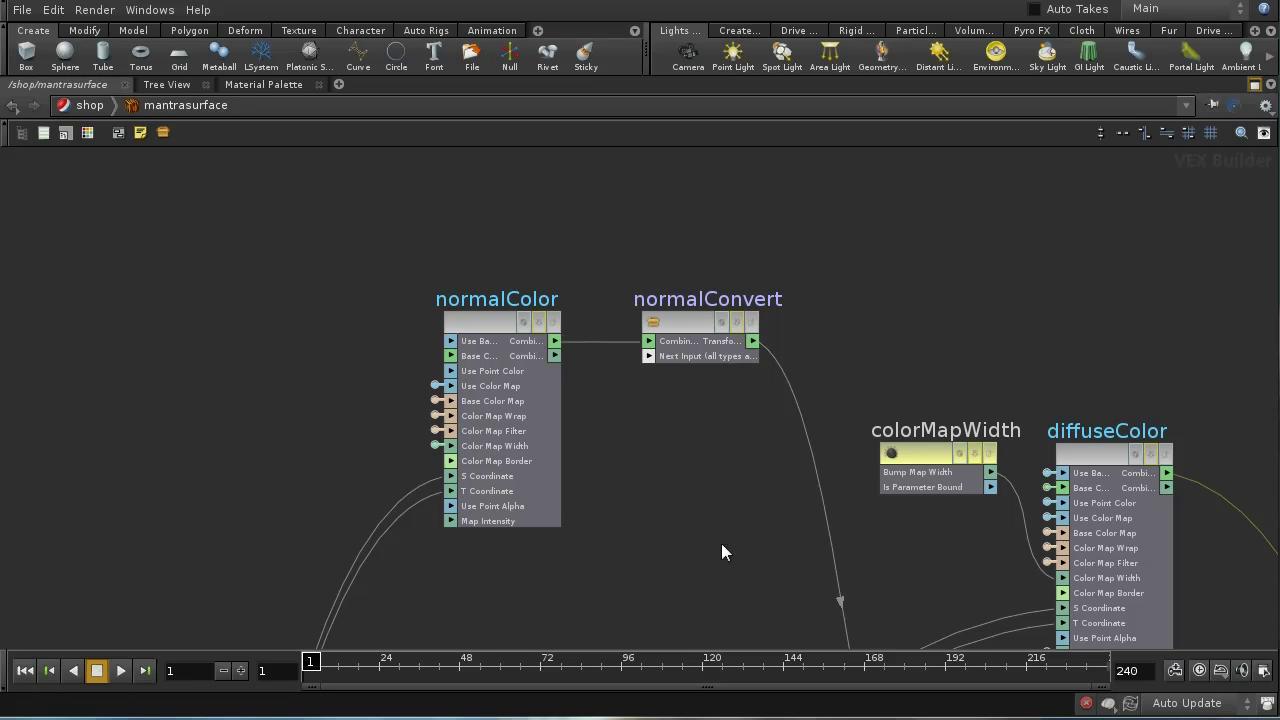
{"action": "middle_click_drag", "start_coordinate": [720, 540], "coordinate": [682, 500]}
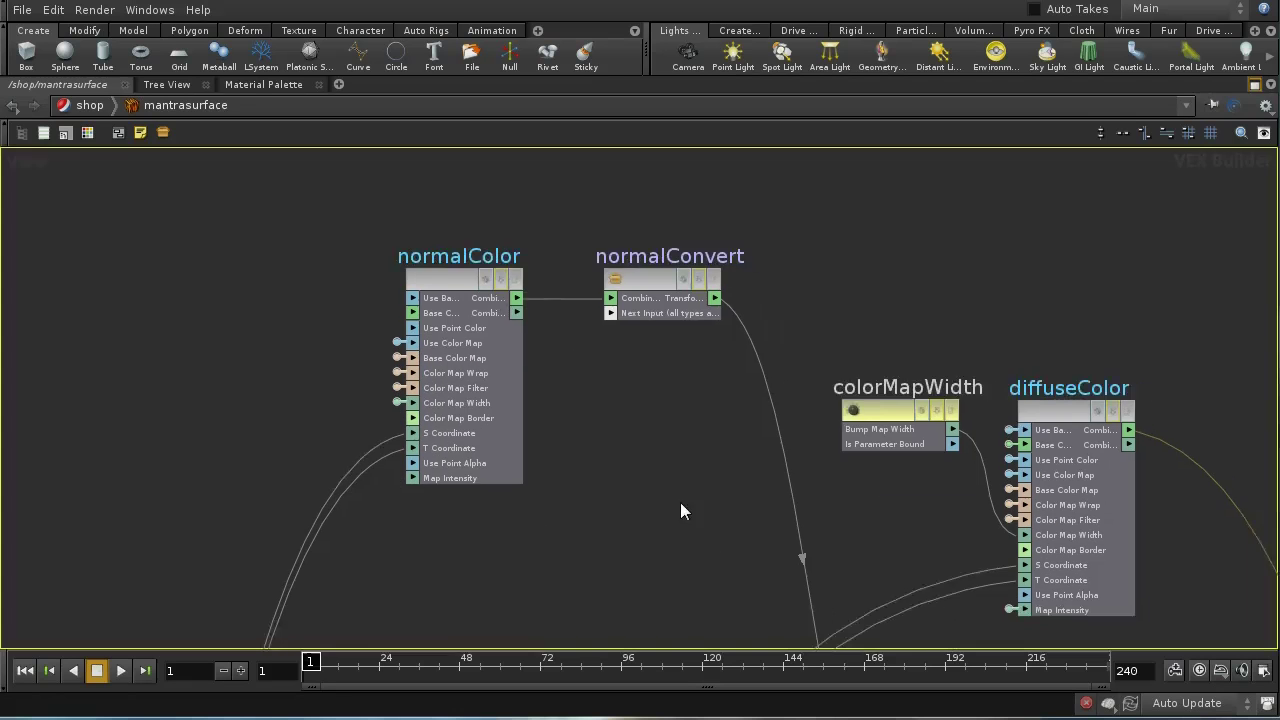
Step: Inside the normalConvert subnetwork, set the third component of constantOffset's Vector Default to 0.5
{"action": "double_click", "coordinate": [645, 280]}
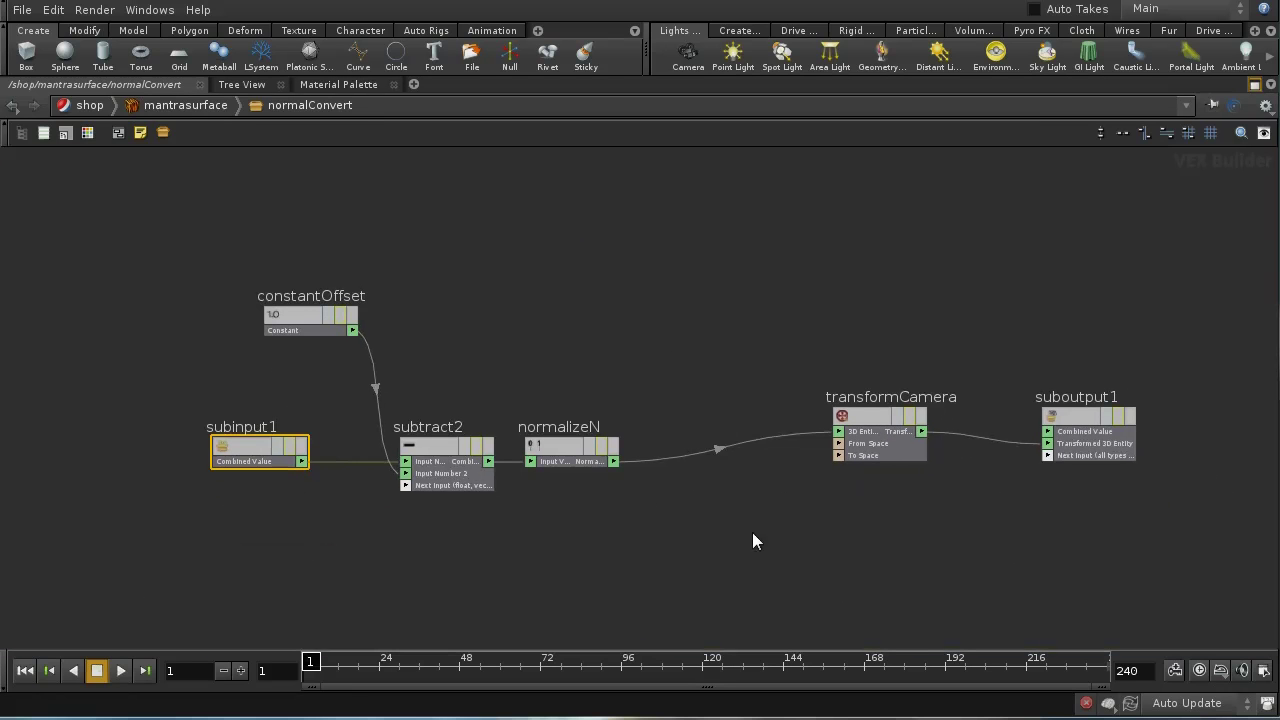
{"action": "left_click", "coordinate": [301, 316]}
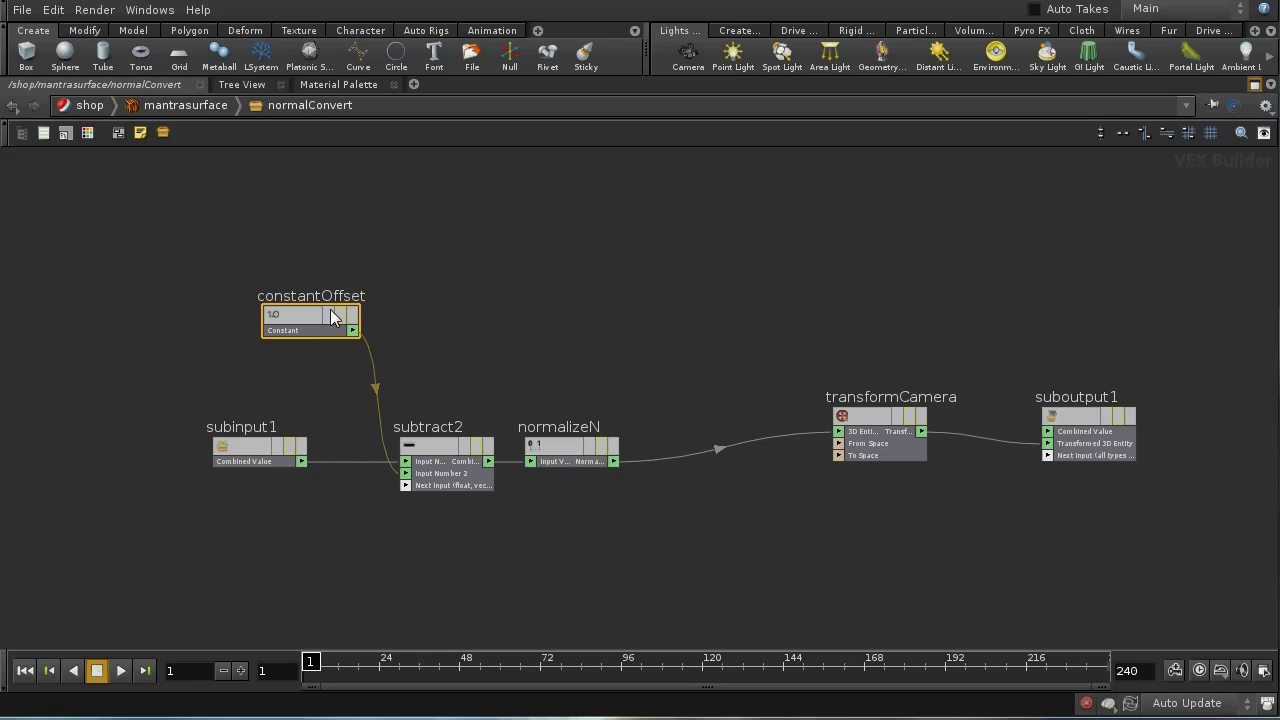
{"action": "key", "text": "p"}
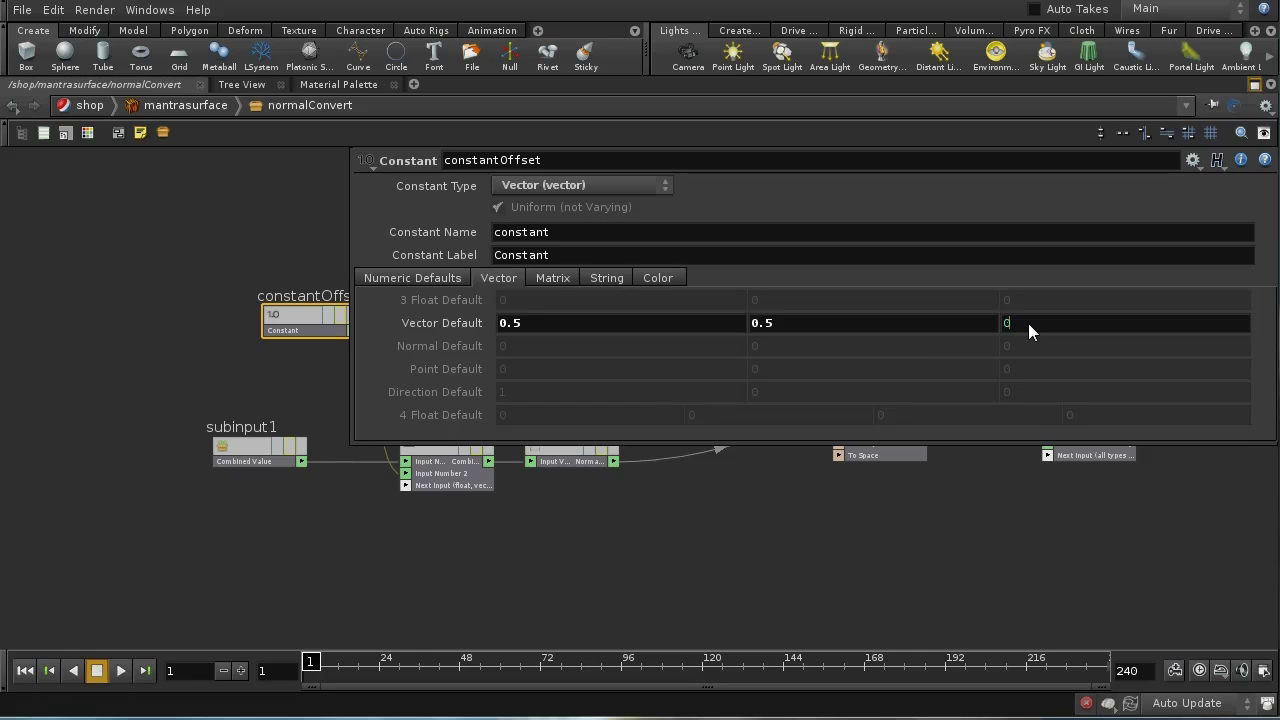
{"action": "middle_click_drag", "start_coordinate": [617, 541], "coordinate": [512, 551]}
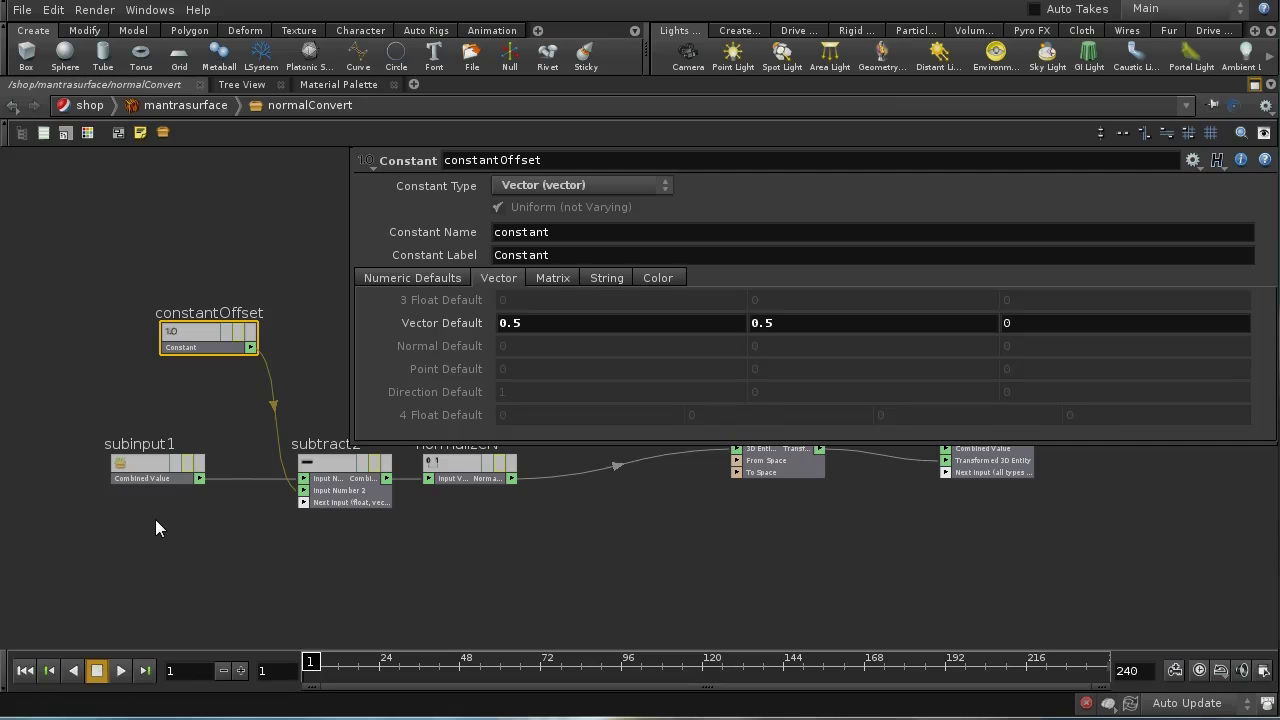
{"action": "left_click", "coordinate": [1085, 323]}
{"action": "type", "text": "0.5"}
{"action": "key", "text": "Return"}
{"action": "key", "text": "p"}
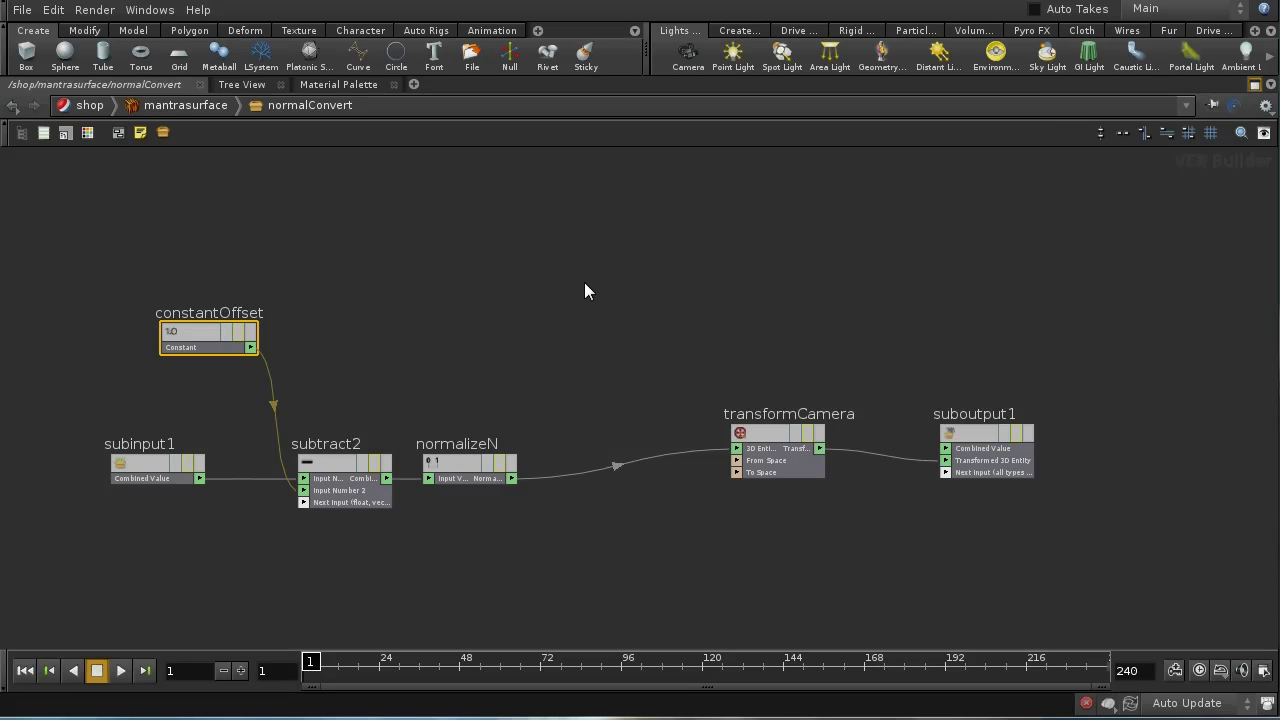
Step: Return from normalConvert to the shop level and restore the network pane to its normal size
{"action": "key", "text": "u"}
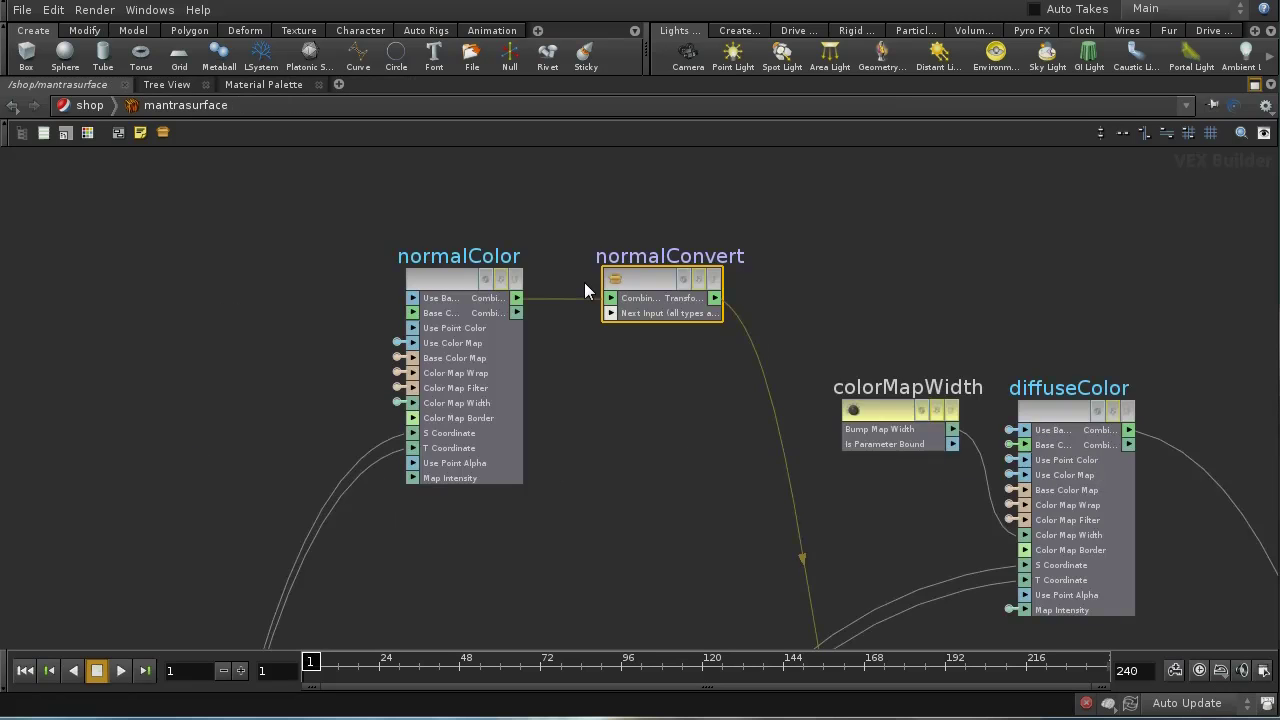
{"action": "key", "text": "u"}
{"action": "middle_click_drag", "start_coordinate": [512, 349], "coordinate": [835, 307]}
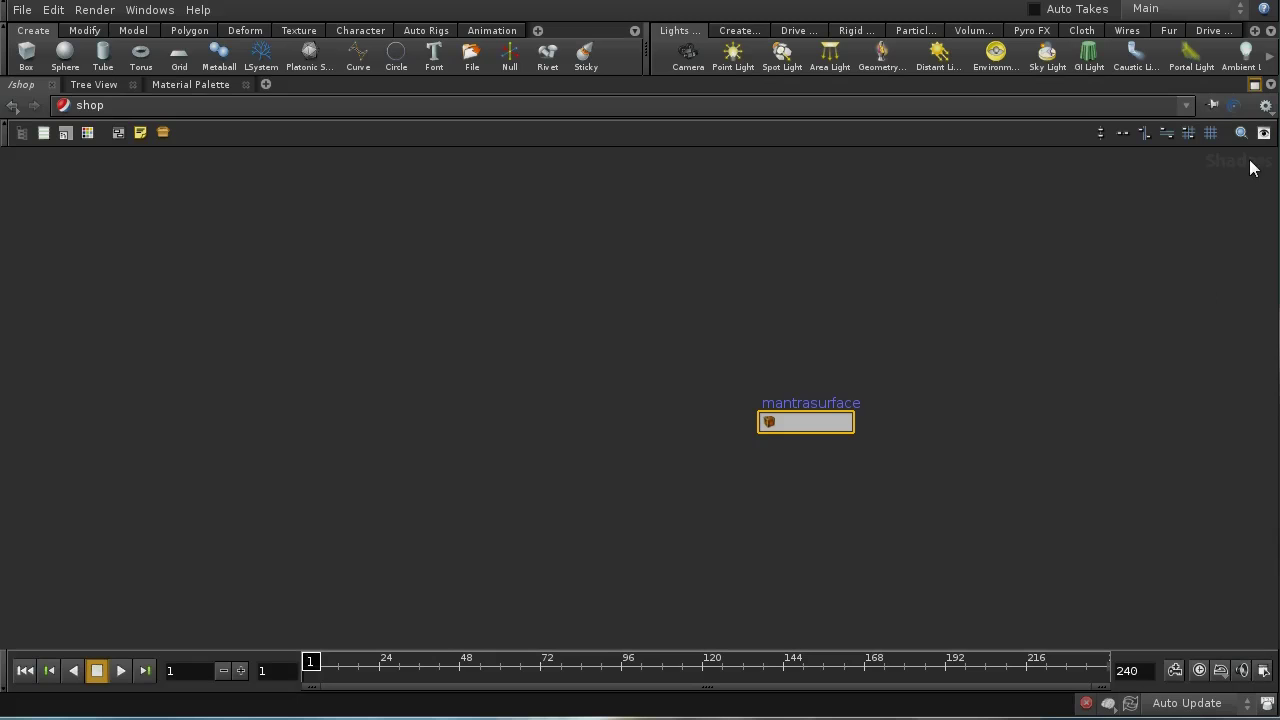
{"action": "left_click", "coordinate": [1255, 84]}
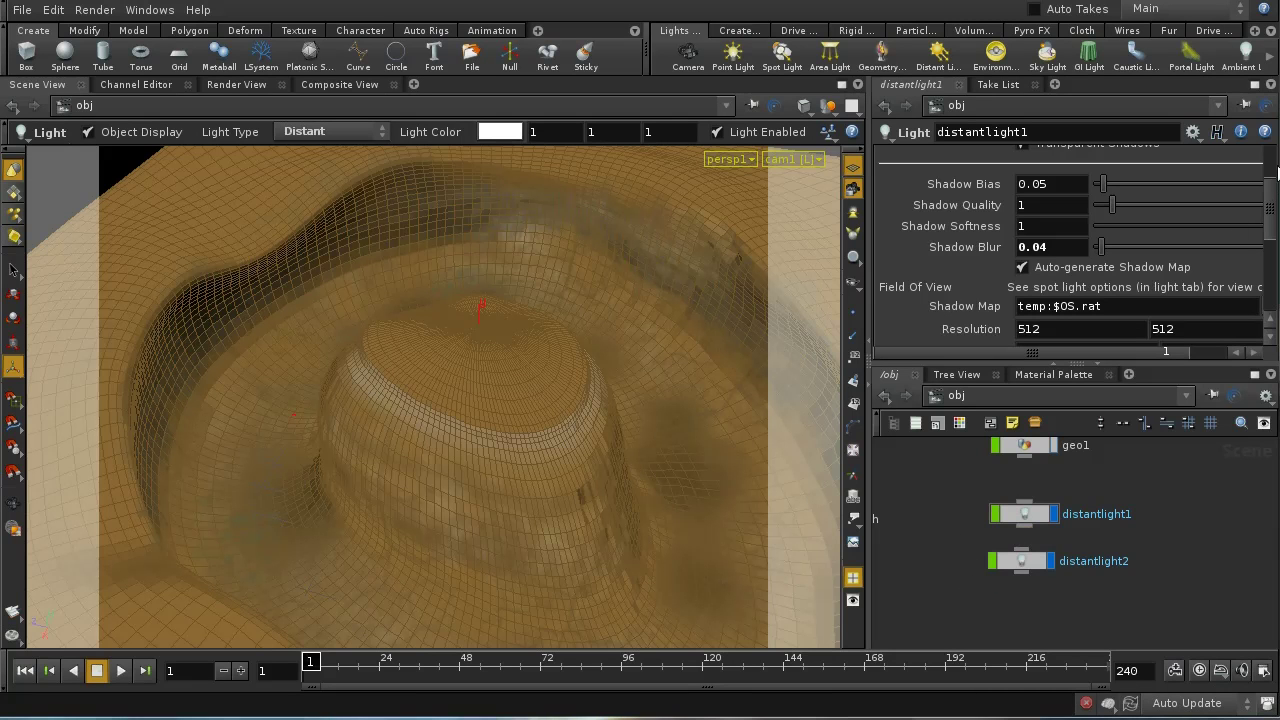
Step: Check distantlight1's depth map shadow settings and render mantra1 again in the render view
{"action": "scroll", "coordinate": [1266, 212], "scroll_direction": "up", "scroll_amount": 3}
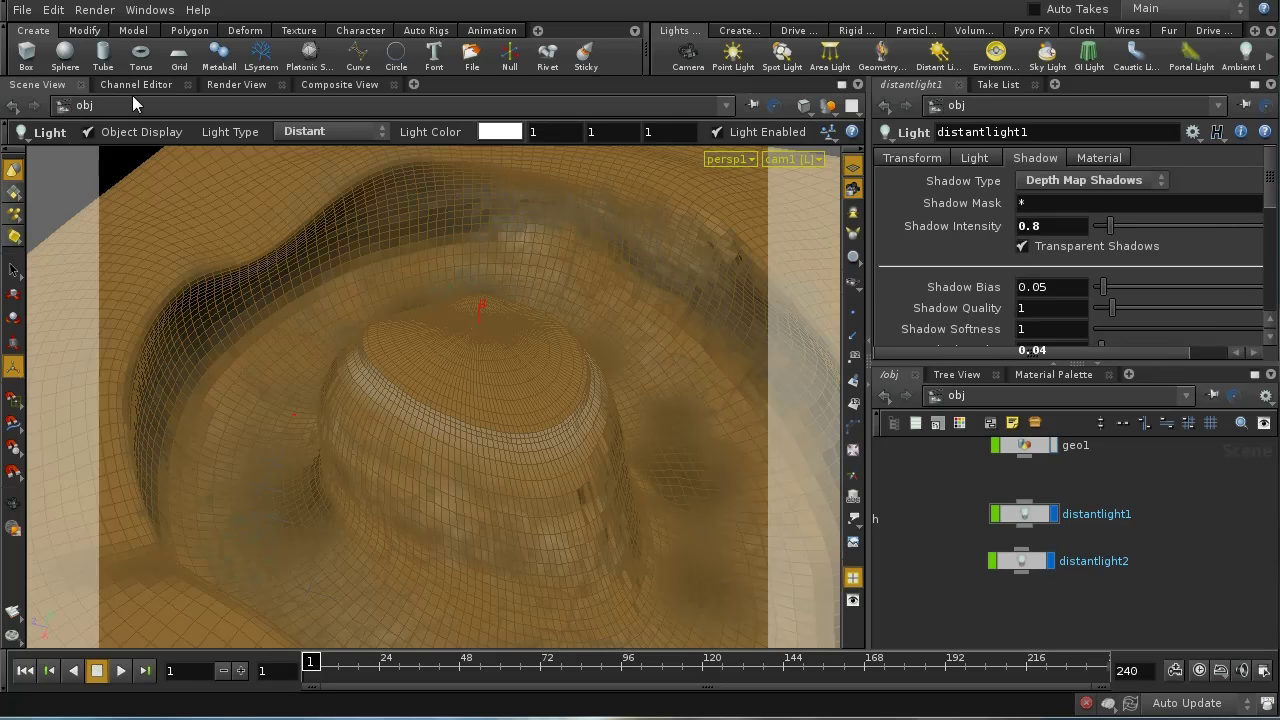
{"action": "left_click", "coordinate": [229, 85]}
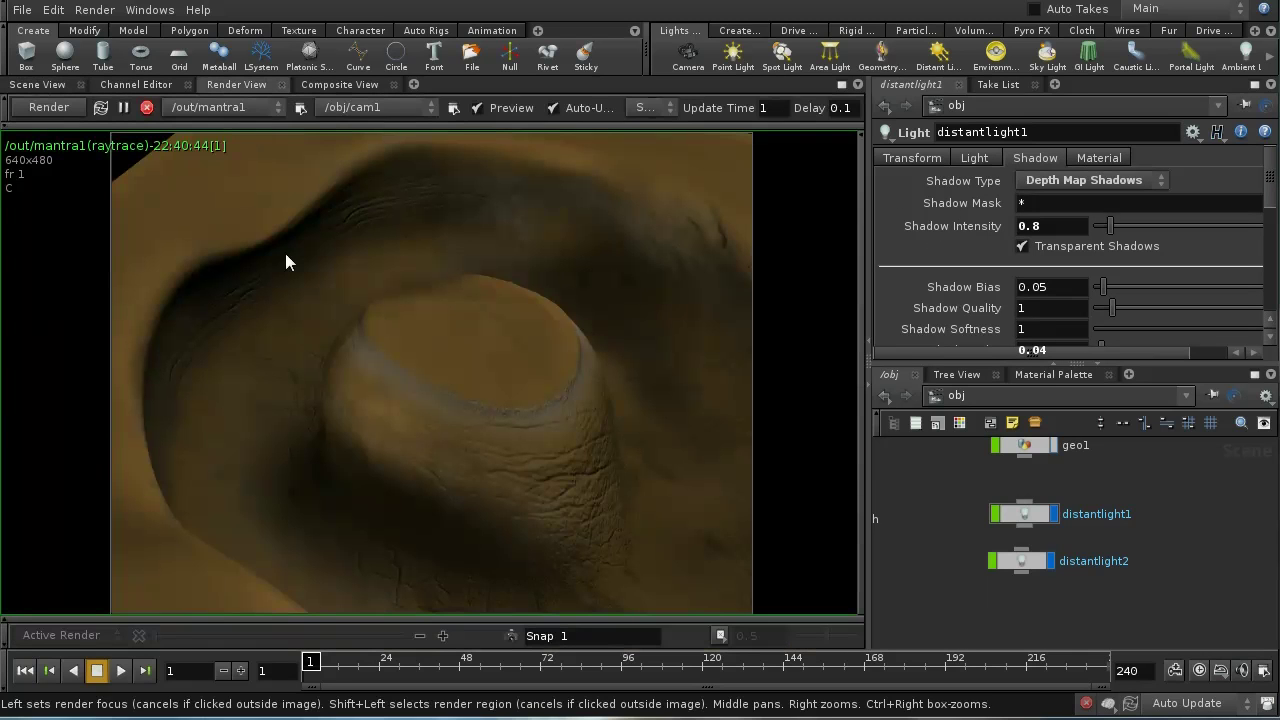
{"action": "left_click", "coordinate": [66, 106]}
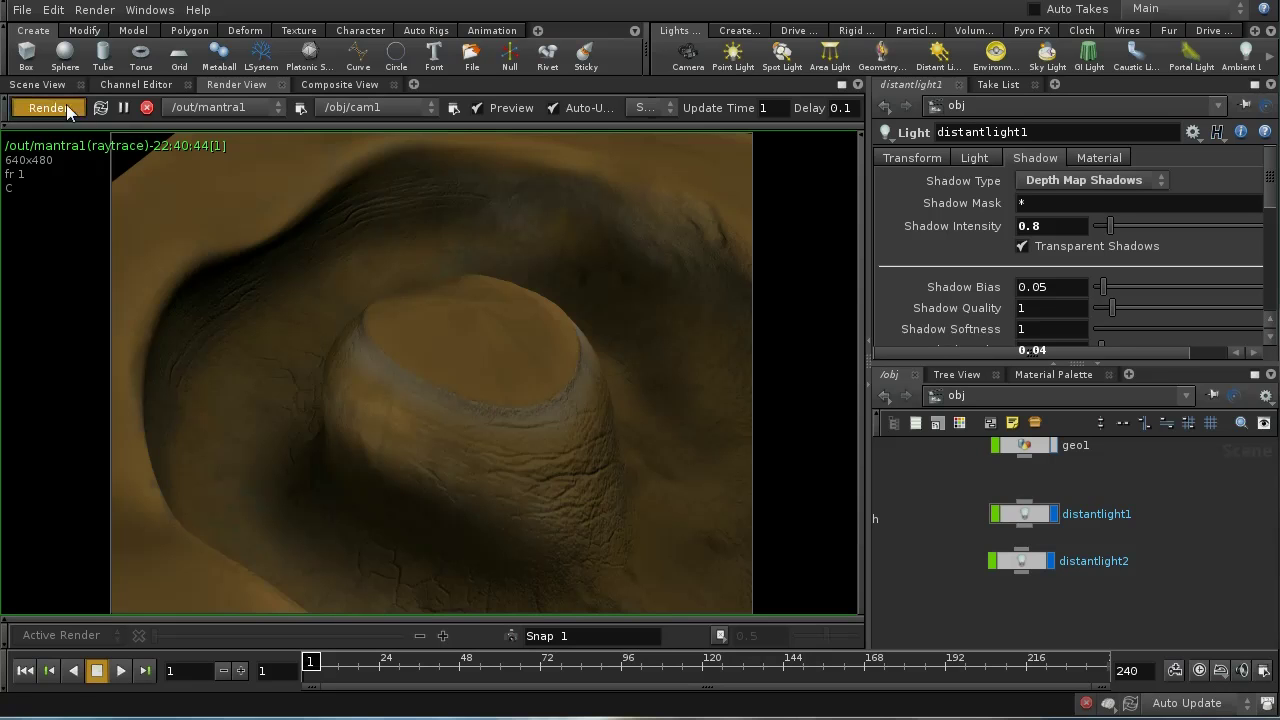